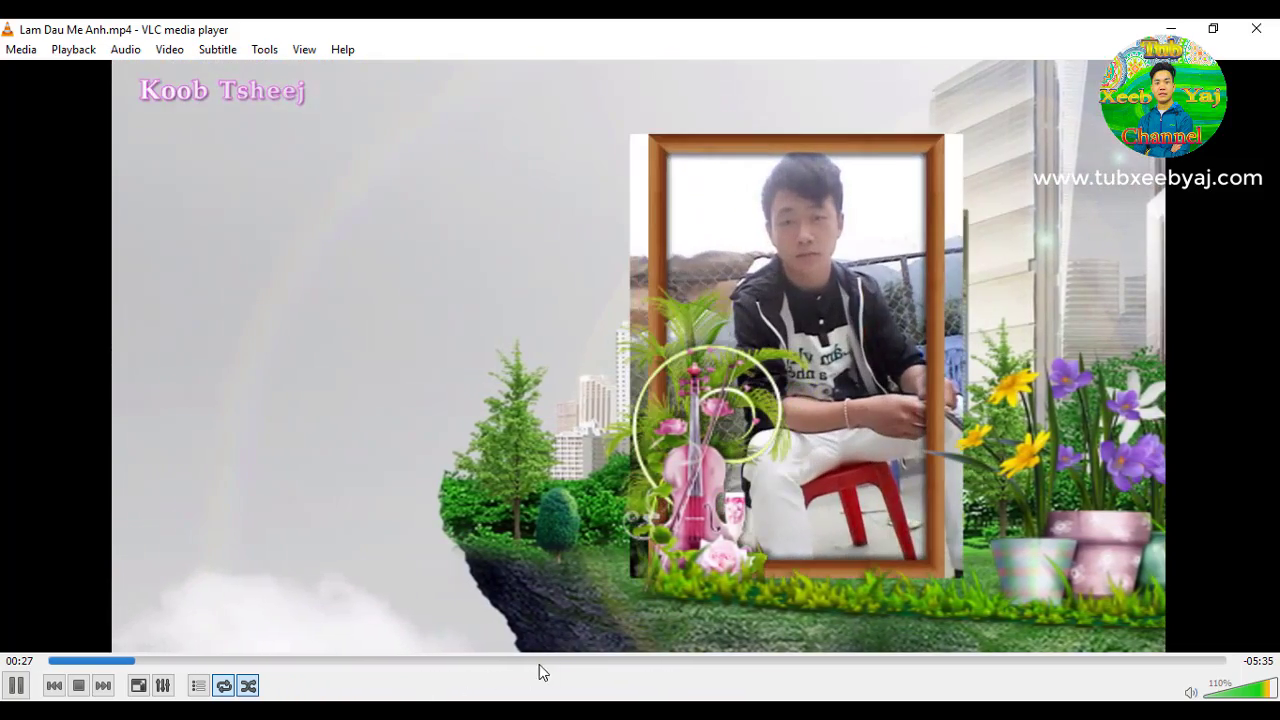
Skim the Lam Dau Me Anh.mp4 video around 02:40 and 03:18, pause it and close the player
left_click(567, 660)
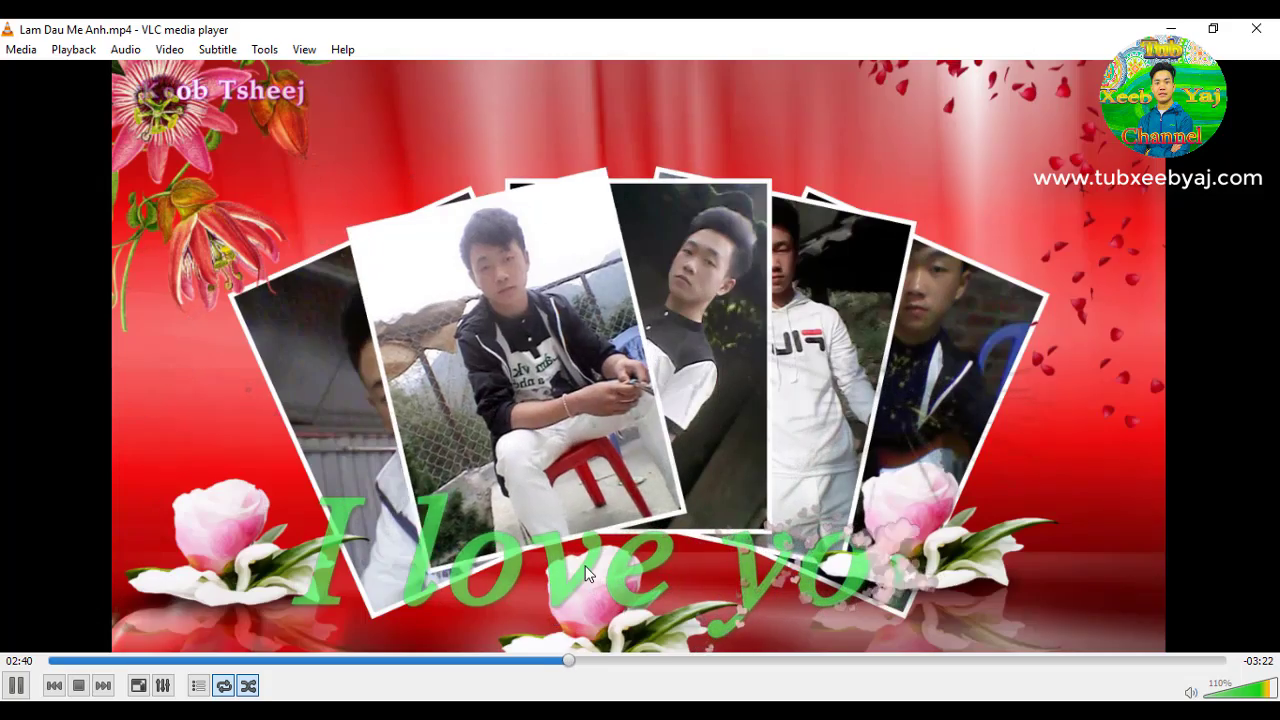
left_click(686, 662)
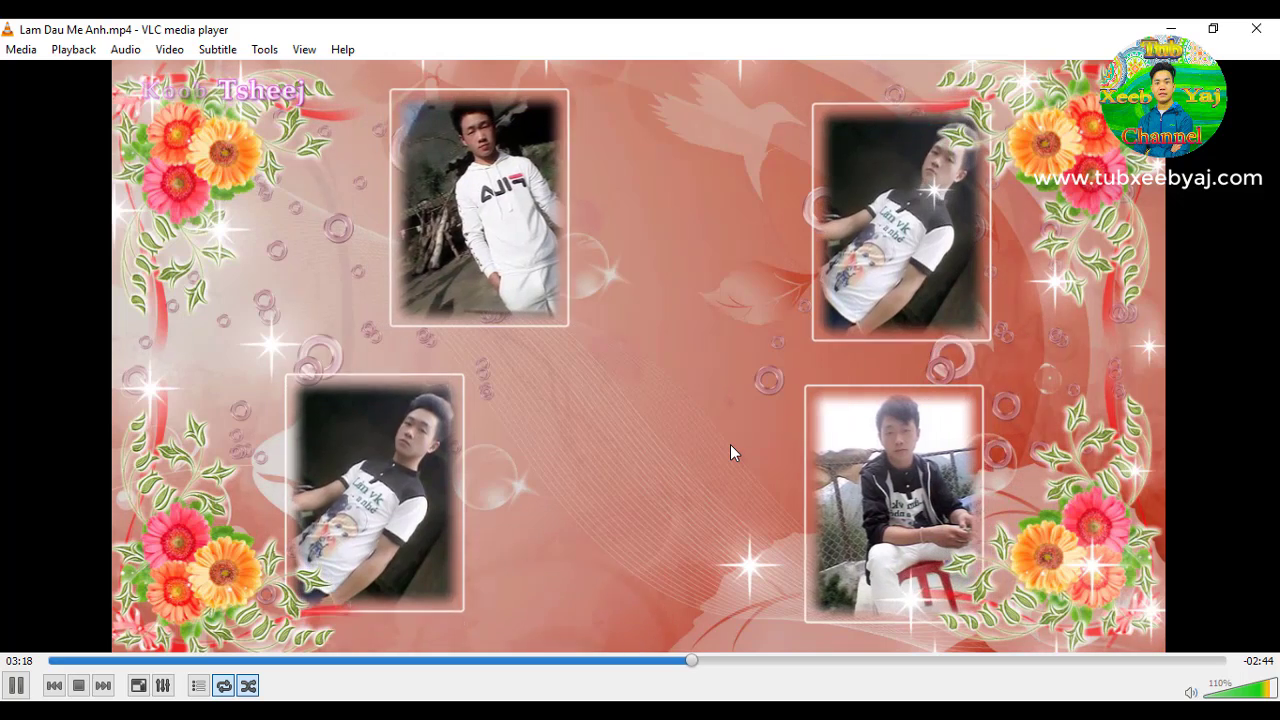
key("space")
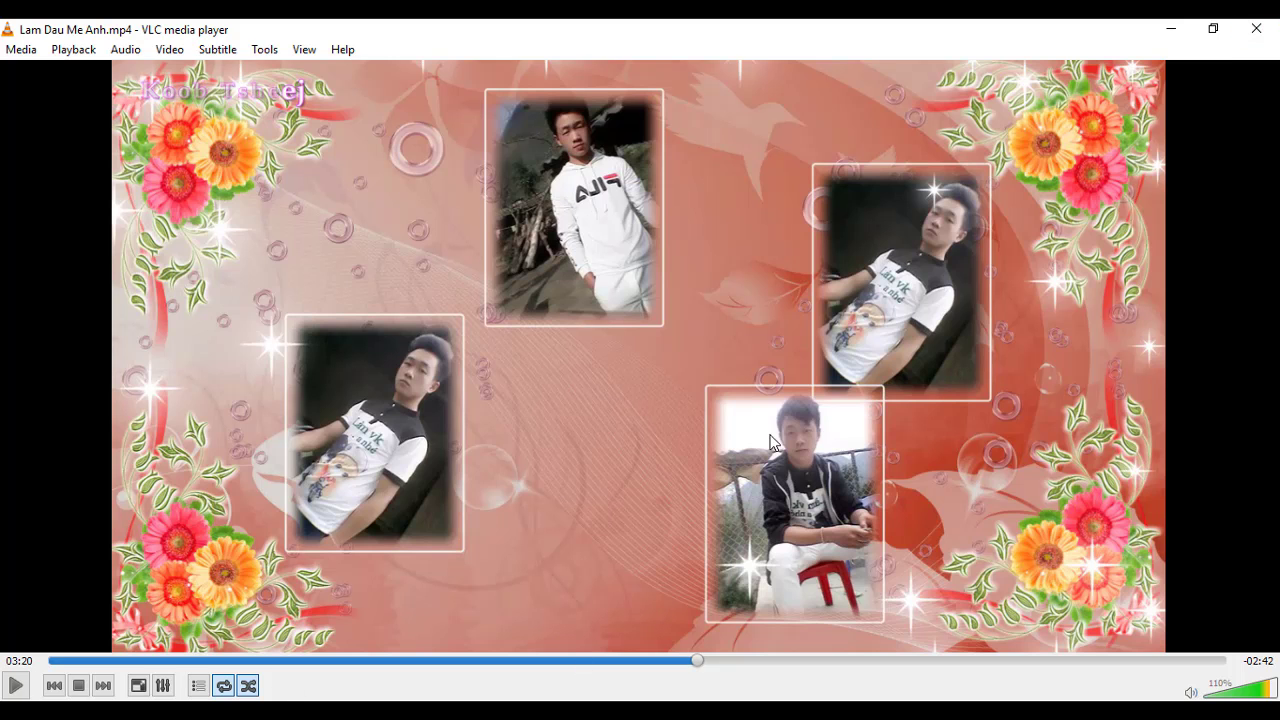
left_click(15, 686)
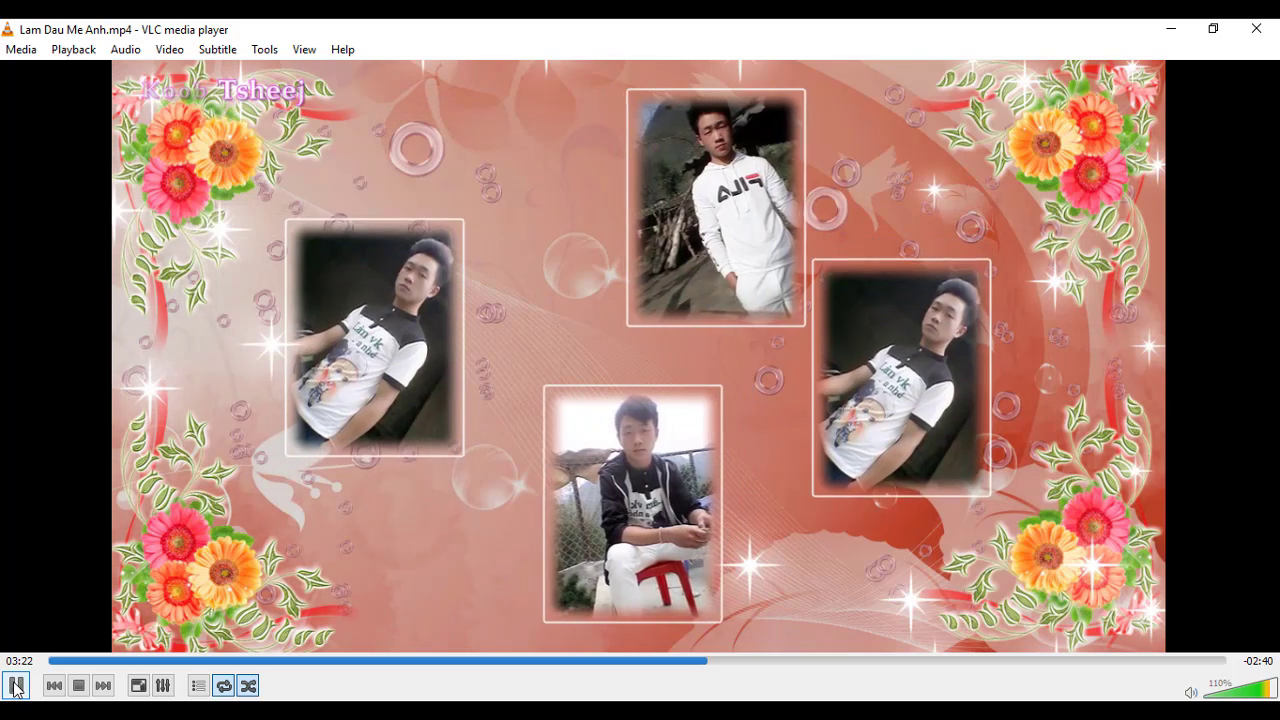
left_click(15, 686)
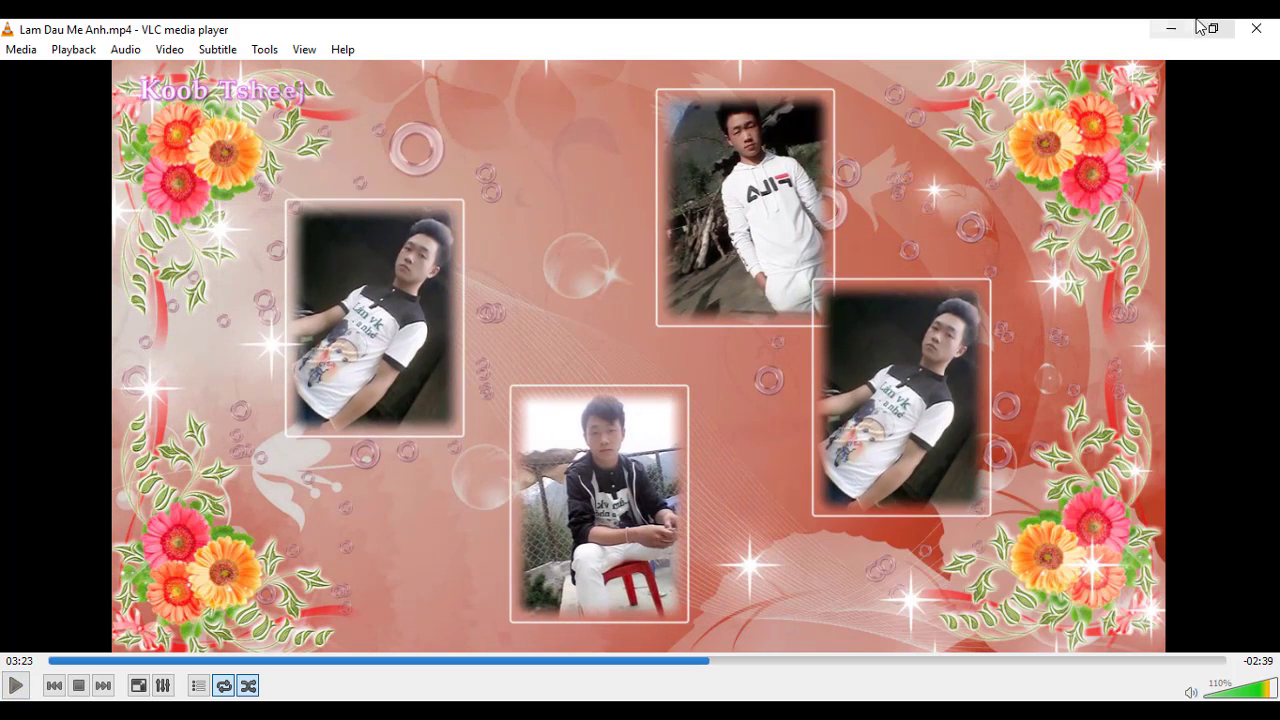
left_click(1246, 28)
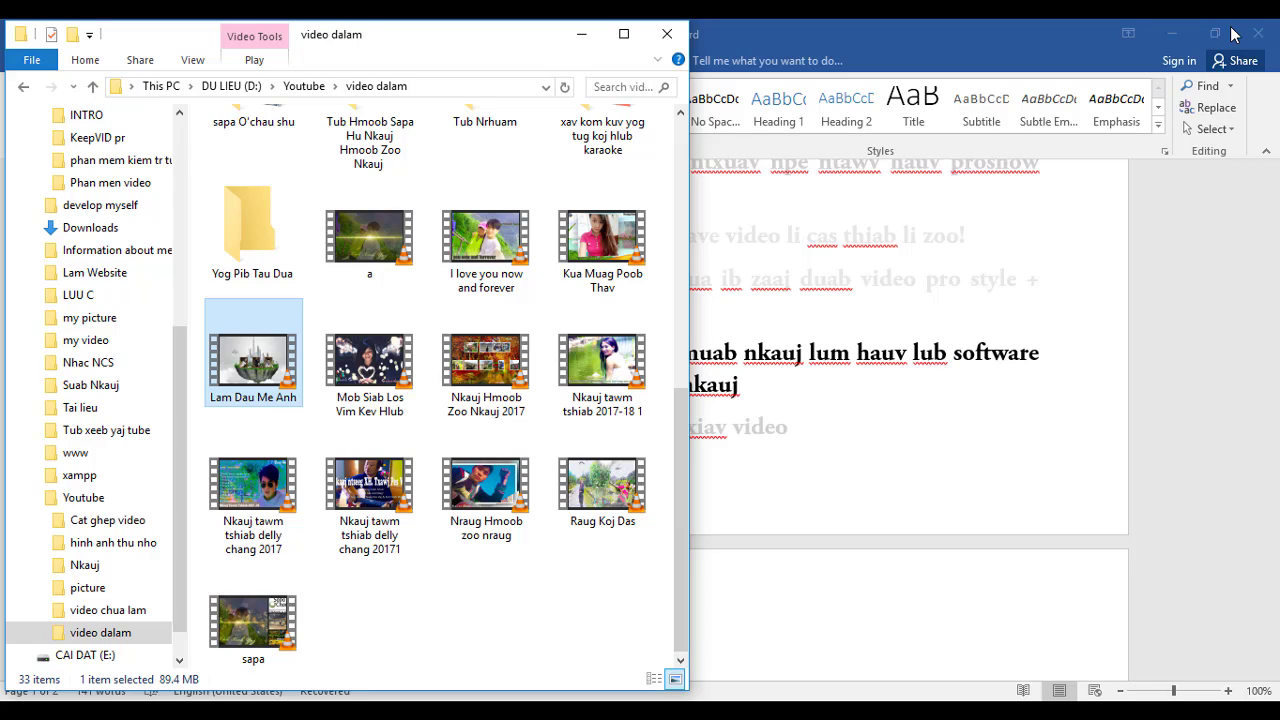
Minimise the Word document and the video folder window, switch to ProShow Producer and accept slide 1's options
left_click(931, 417)
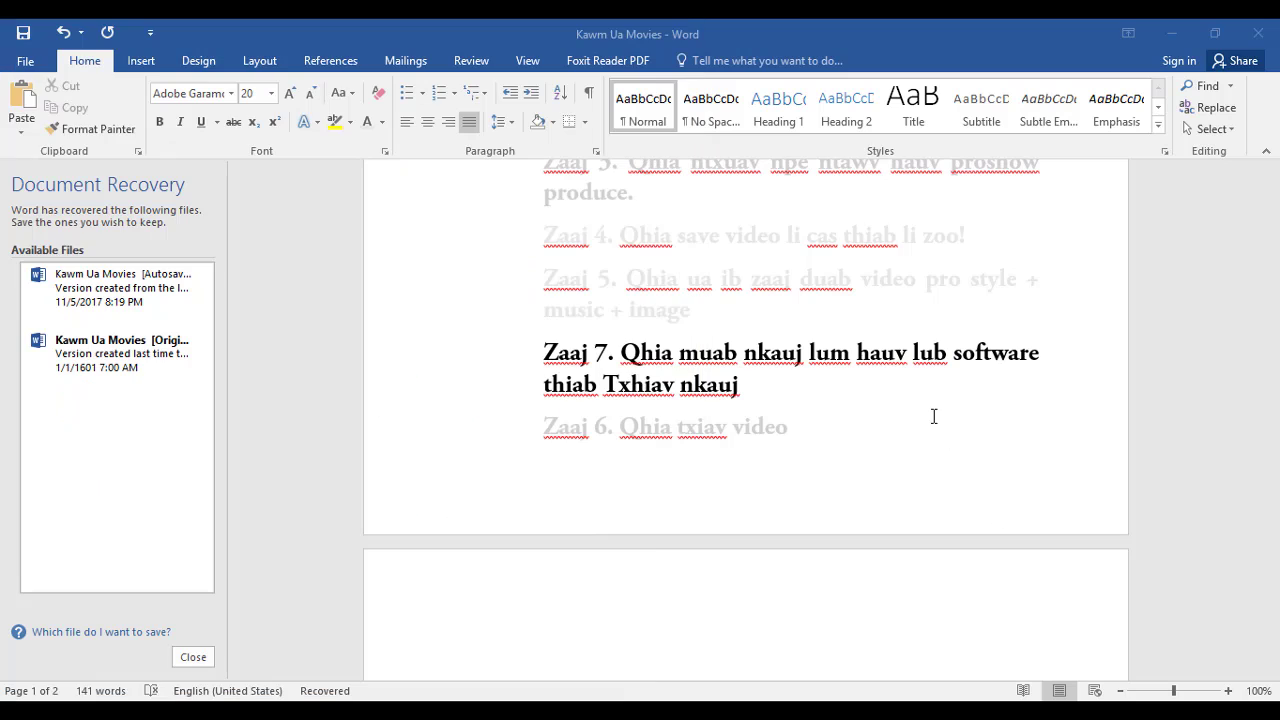
left_click(1172, 36)
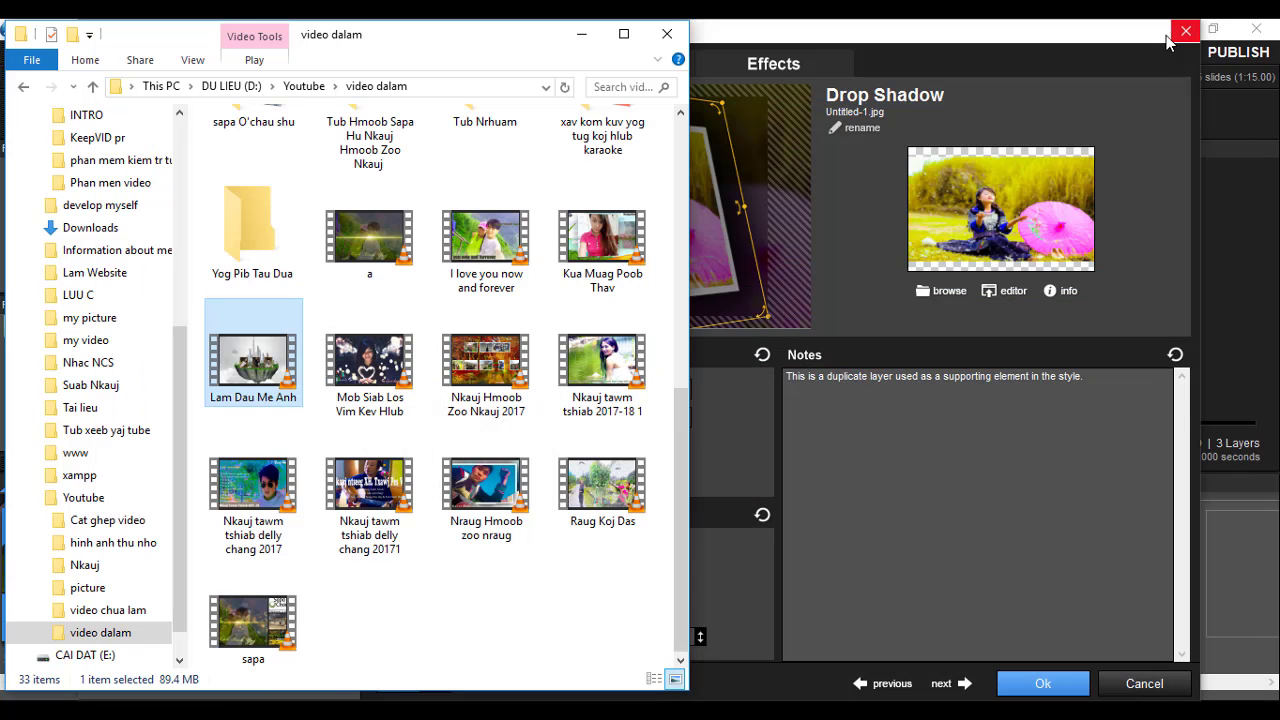
left_click(581, 35)
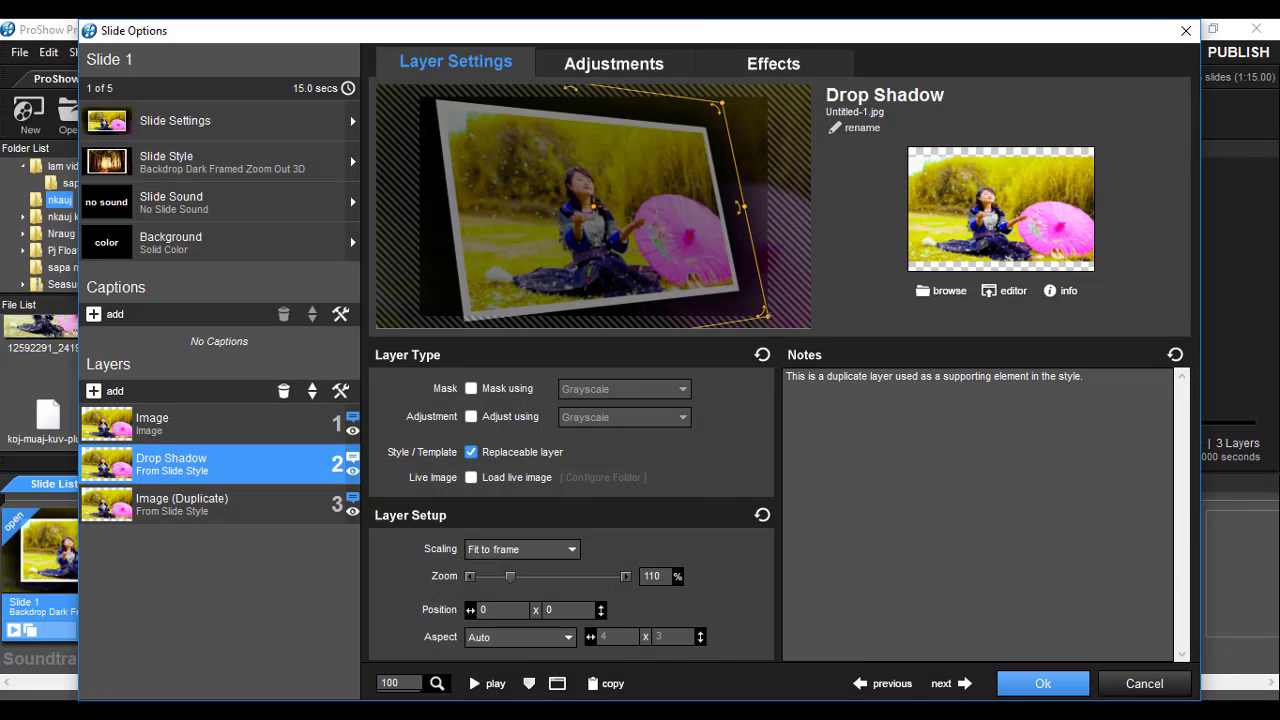
left_click(1055, 686)
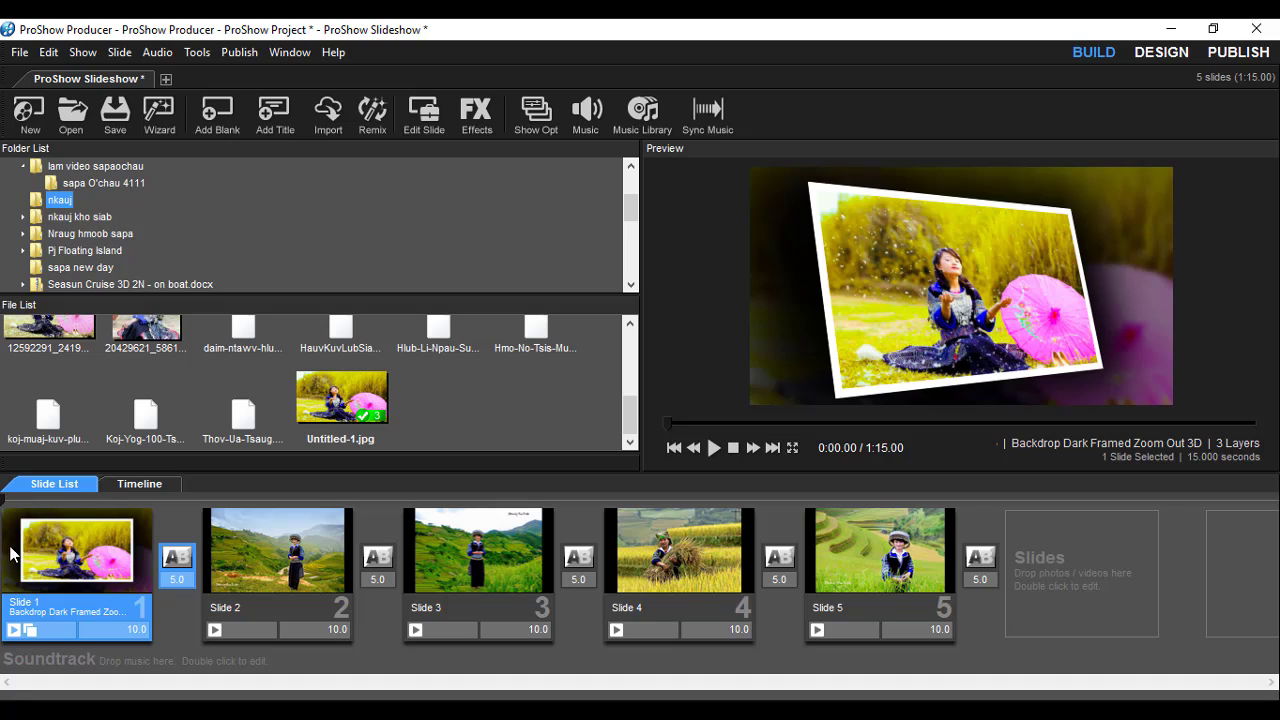
Examine the slides of the slideshow one after another in the preview, ending on slide 1
left_click(290, 573)
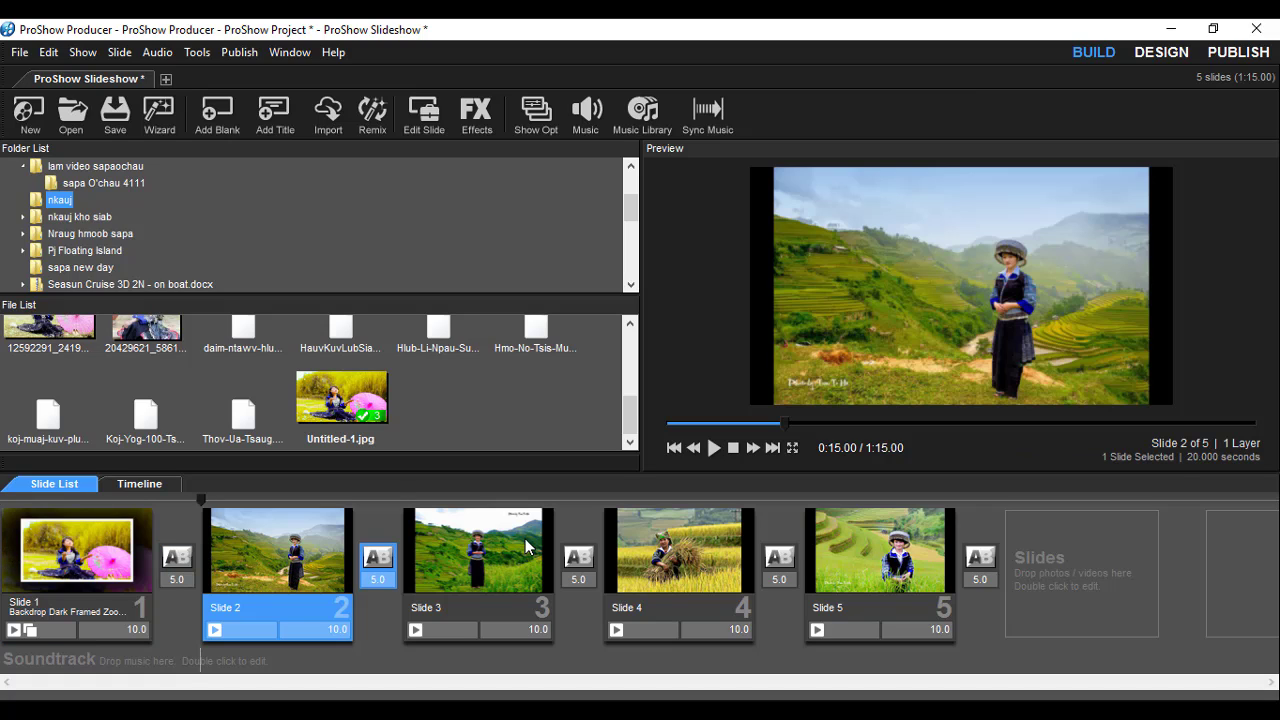
left_click(540, 545)
left_click(671, 524)
left_click(282, 545)
left_click(92, 560)
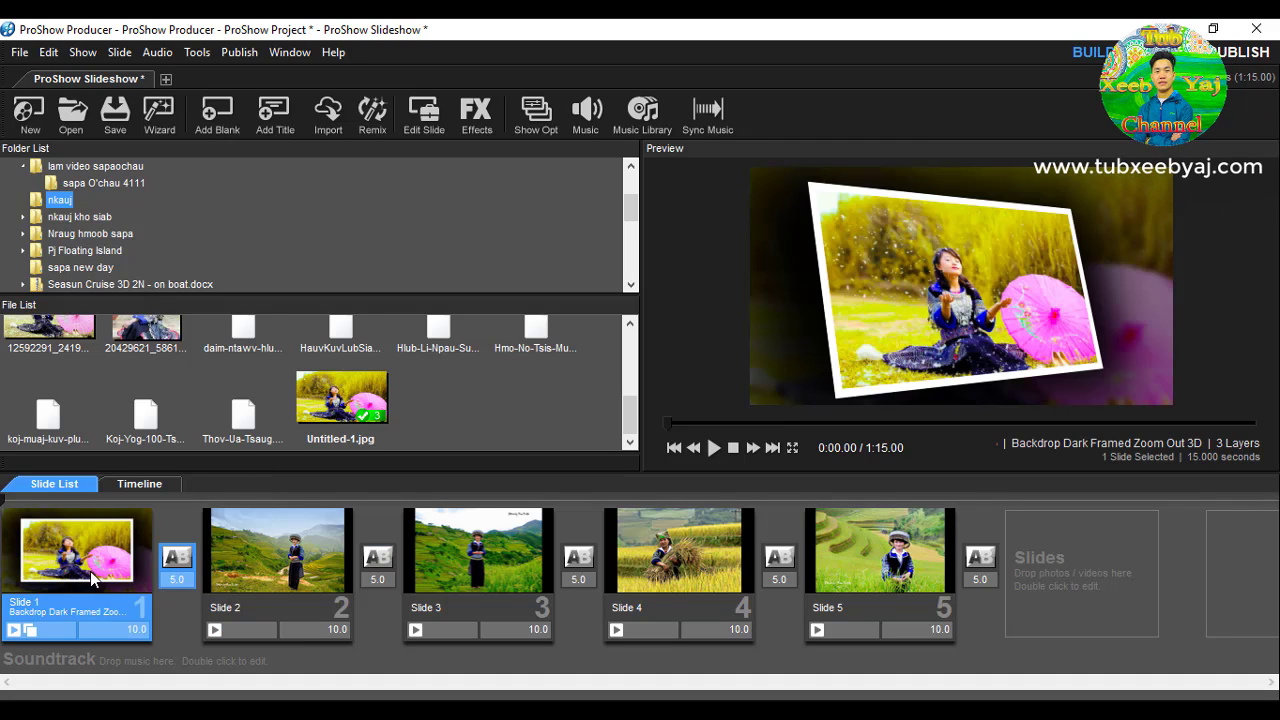
left_click(304, 558)
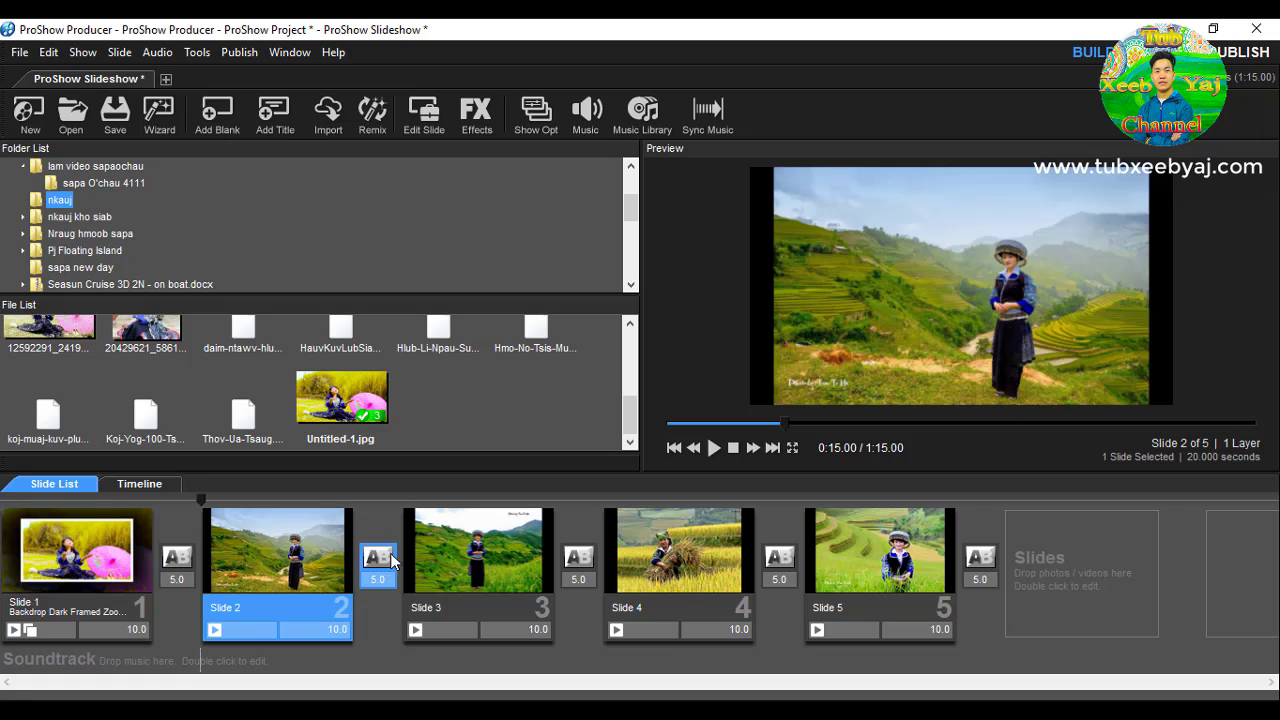
left_click(462, 552)
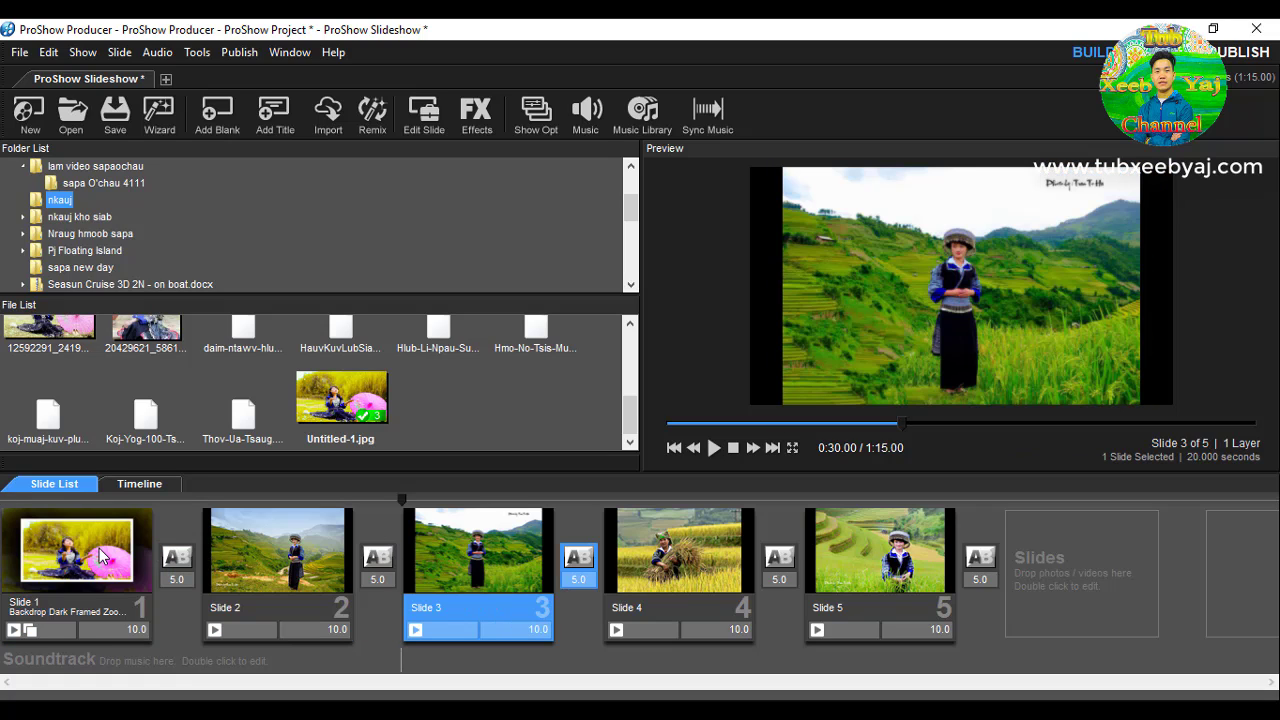
left_click(313, 557)
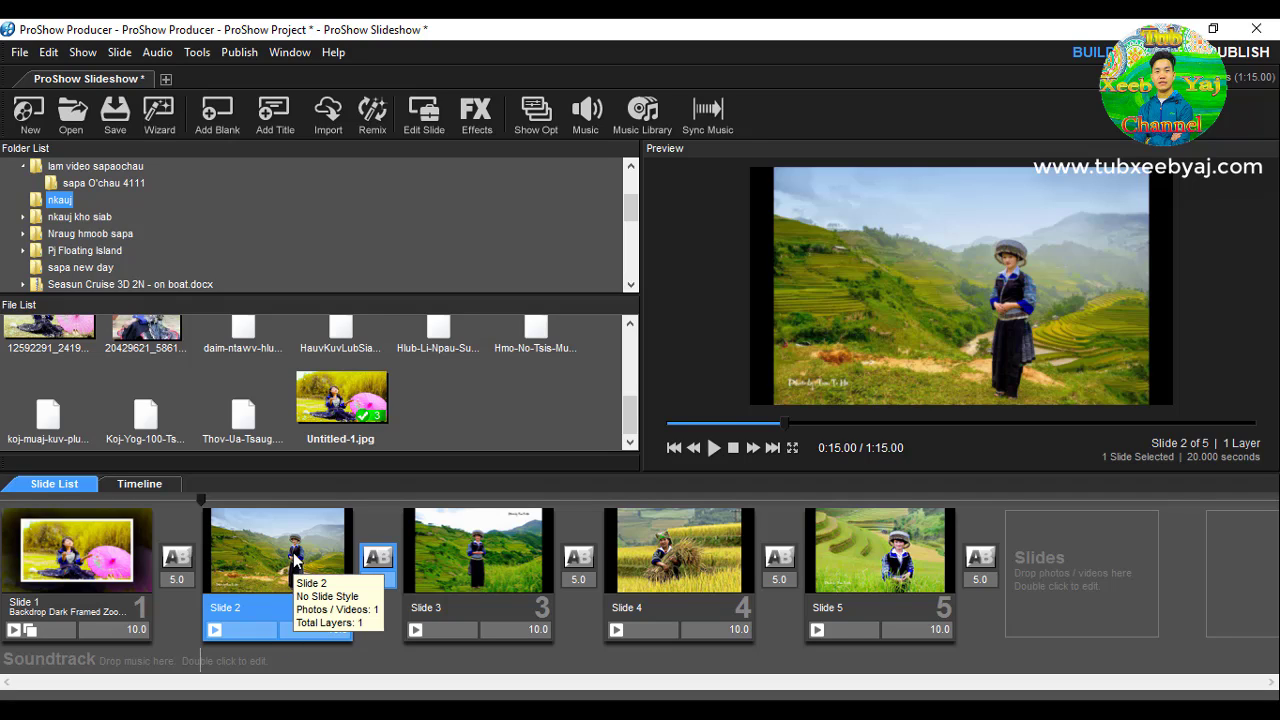
left_click(100, 562)
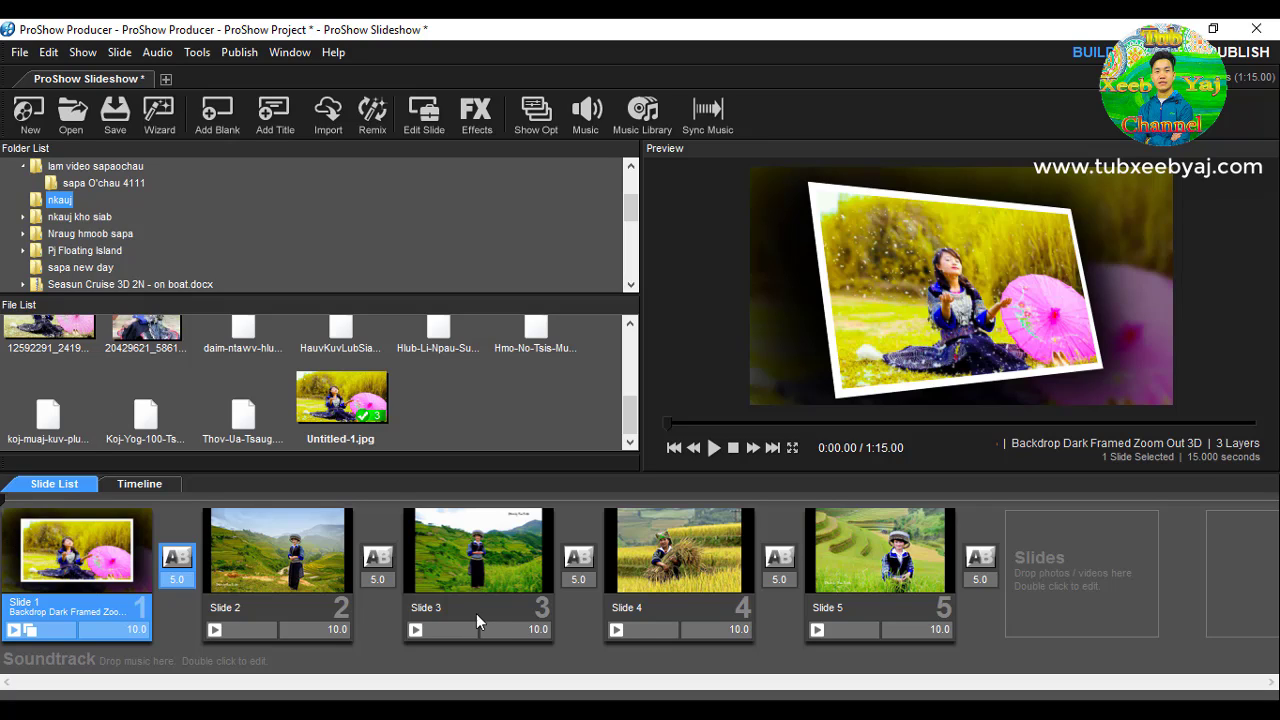
Open the options of slide 1 and show its Slide Sound settings
double_click(72, 557)
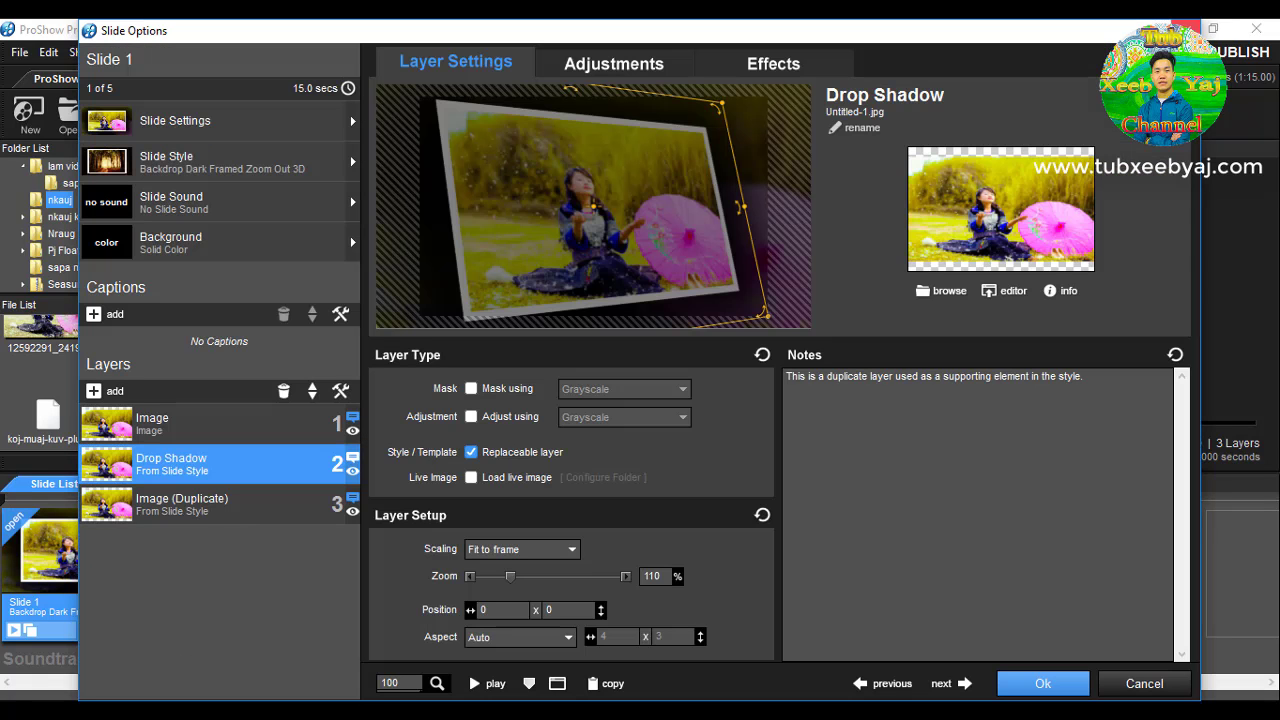
key("Escape")
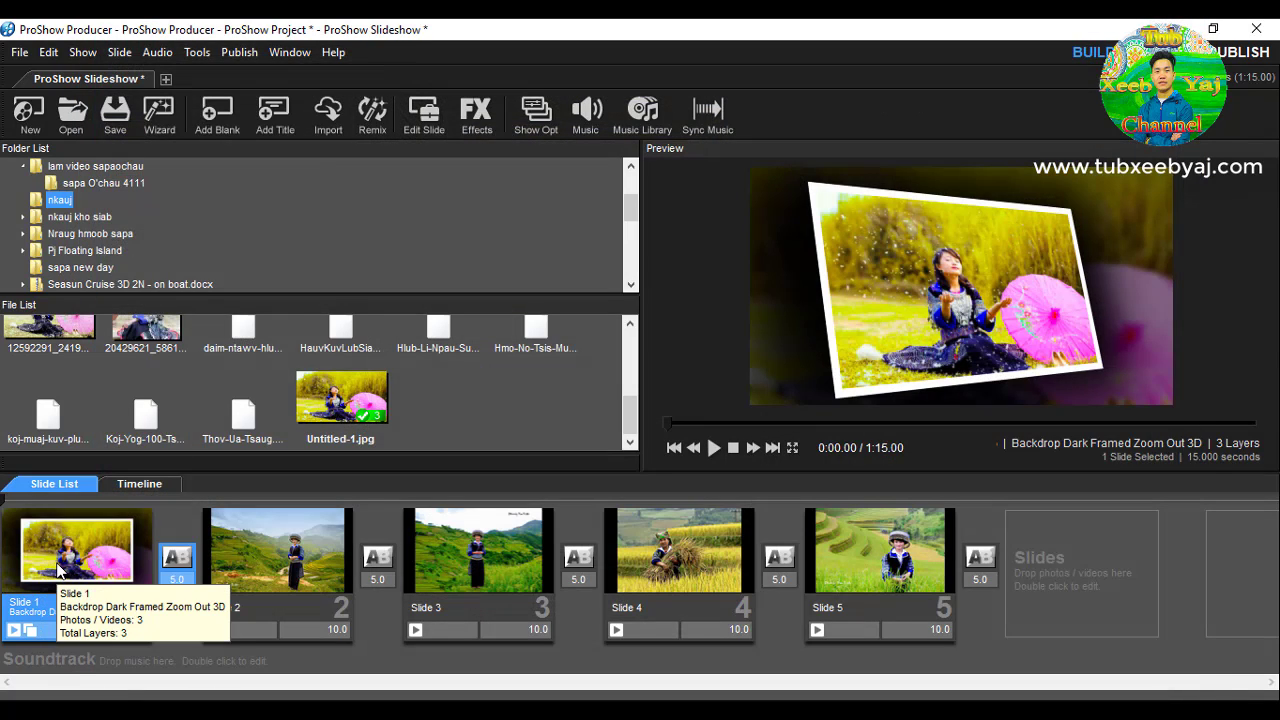
double_click(58, 570)
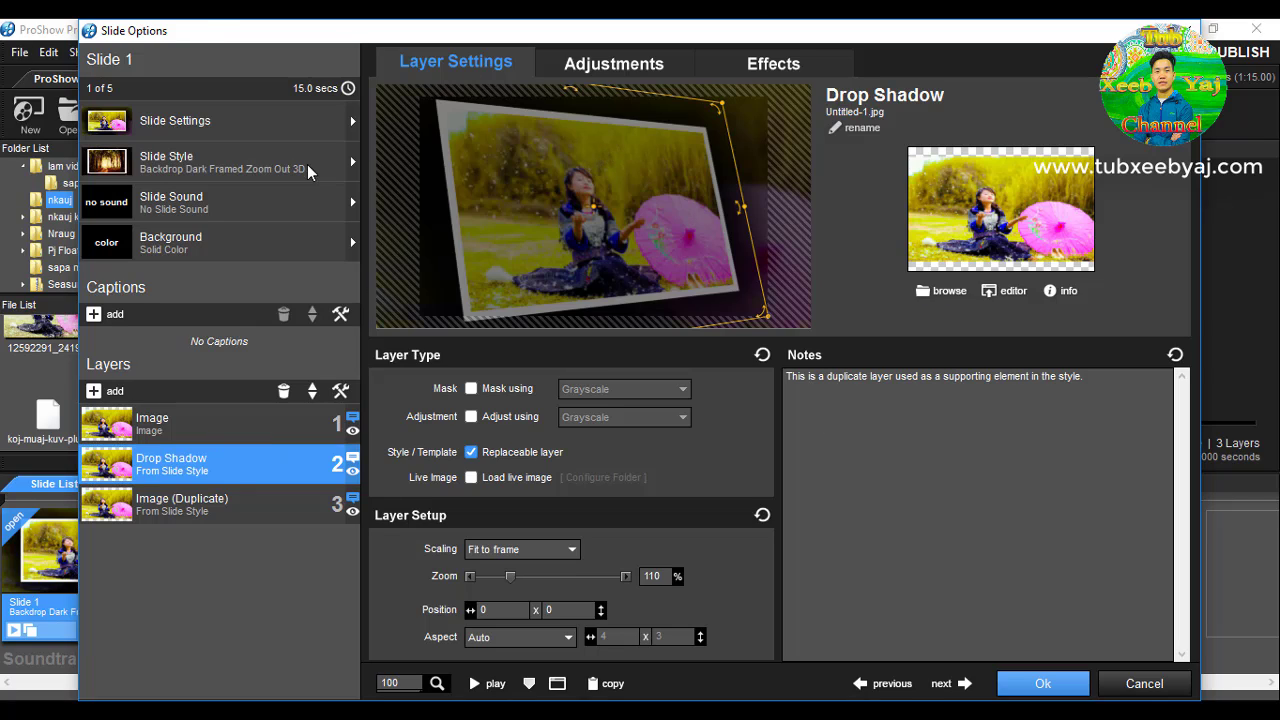
left_click(222, 206)
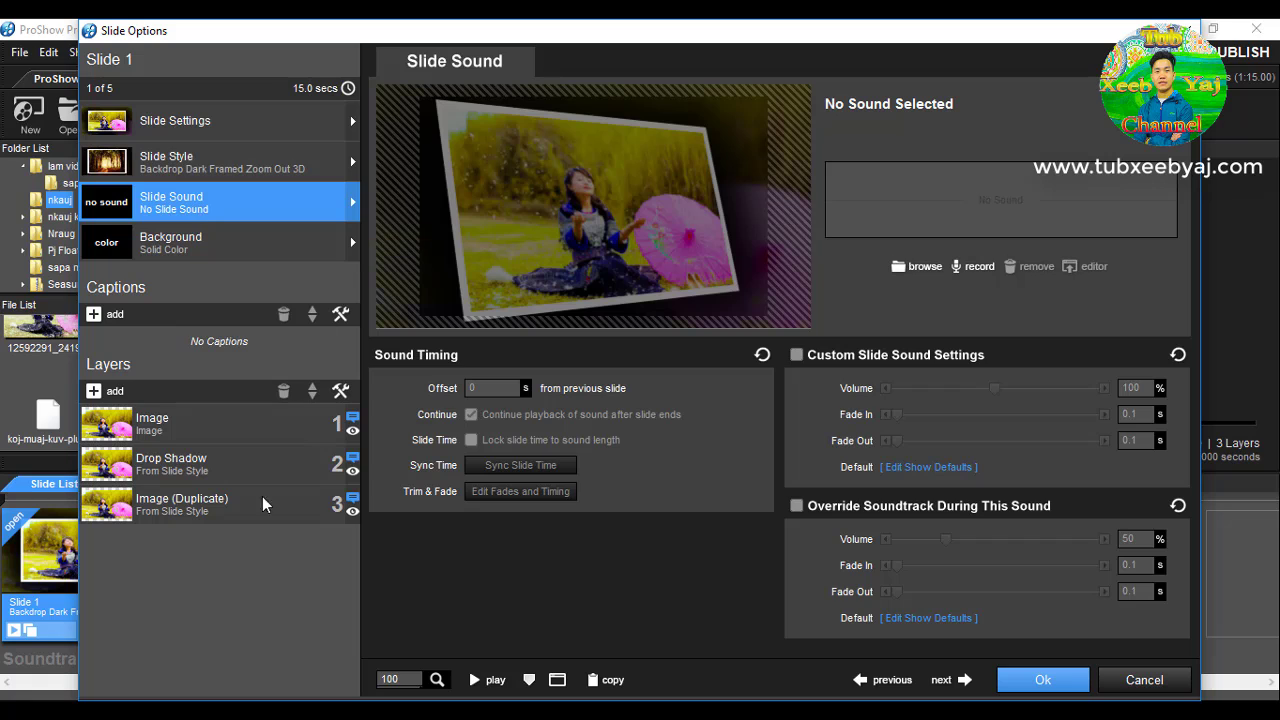
key("2")
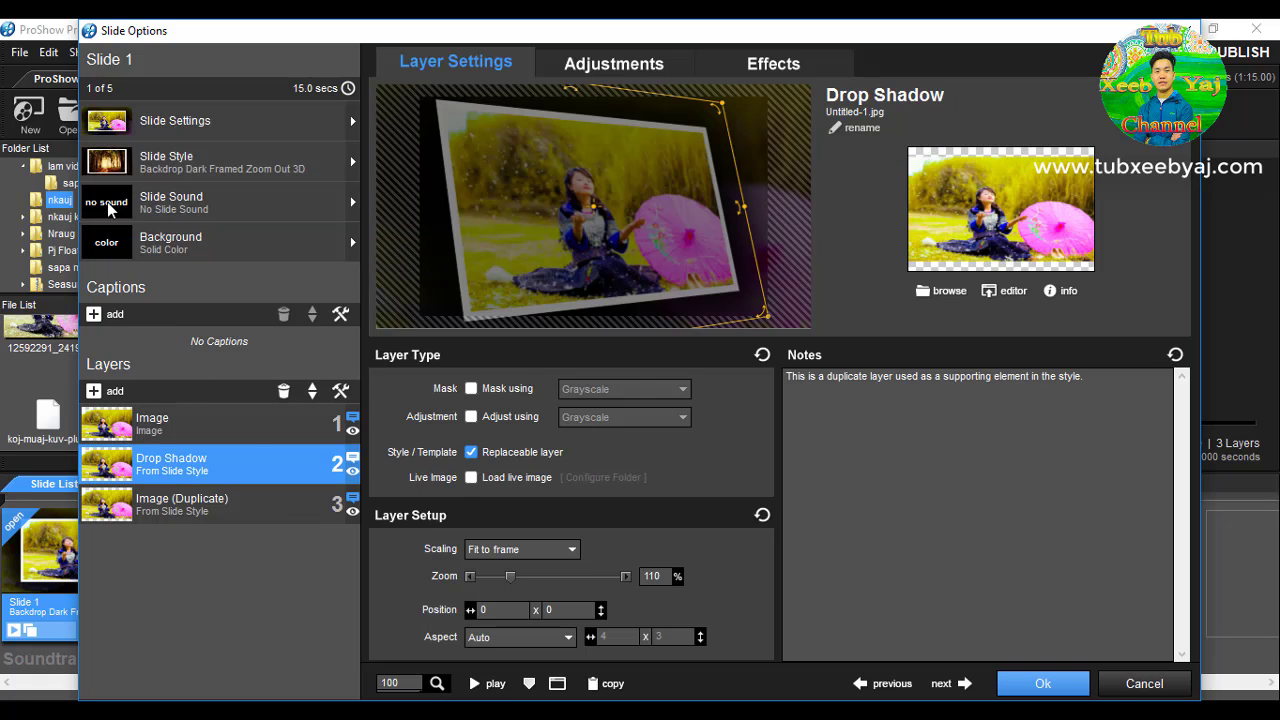
left_click(179, 197)
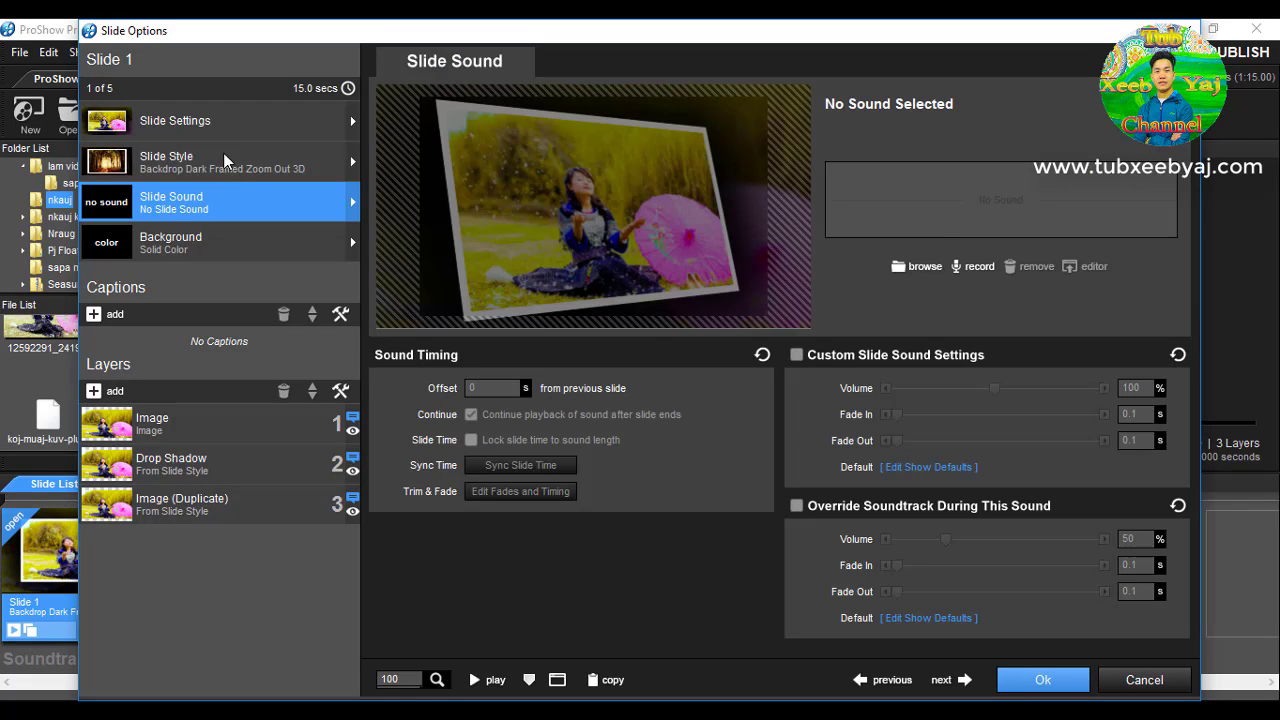
Add the audio file starting "Tos koj saum nyuj vab teem" from Desktop > nkauj kho siab > nkauj as slide 1's sound and accept the options
left_click(922, 268)
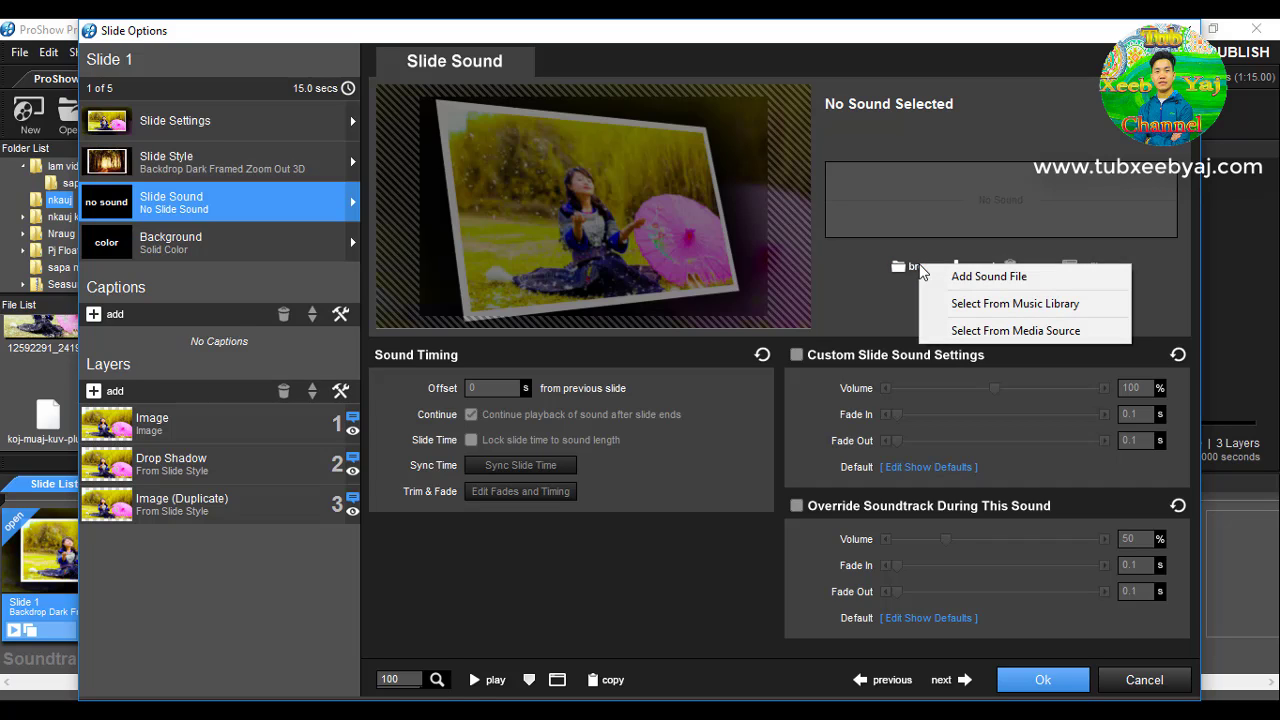
left_click(1014, 280)
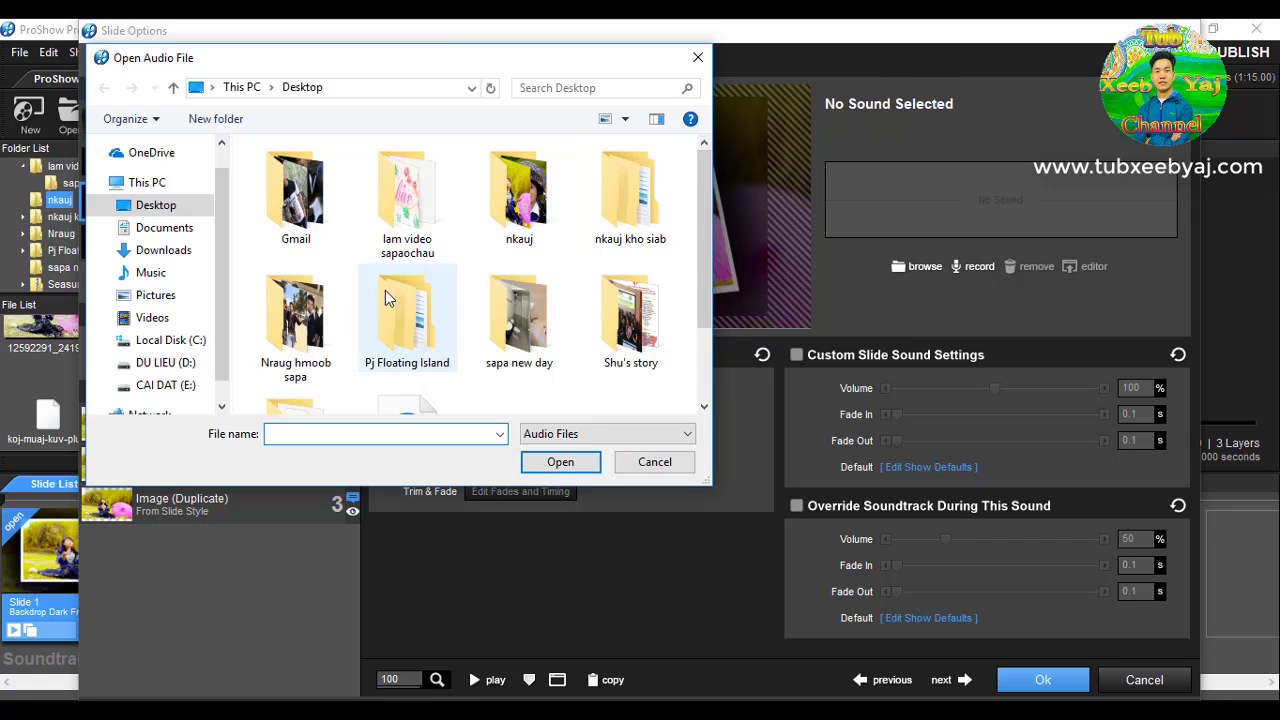
double_click(651, 220)
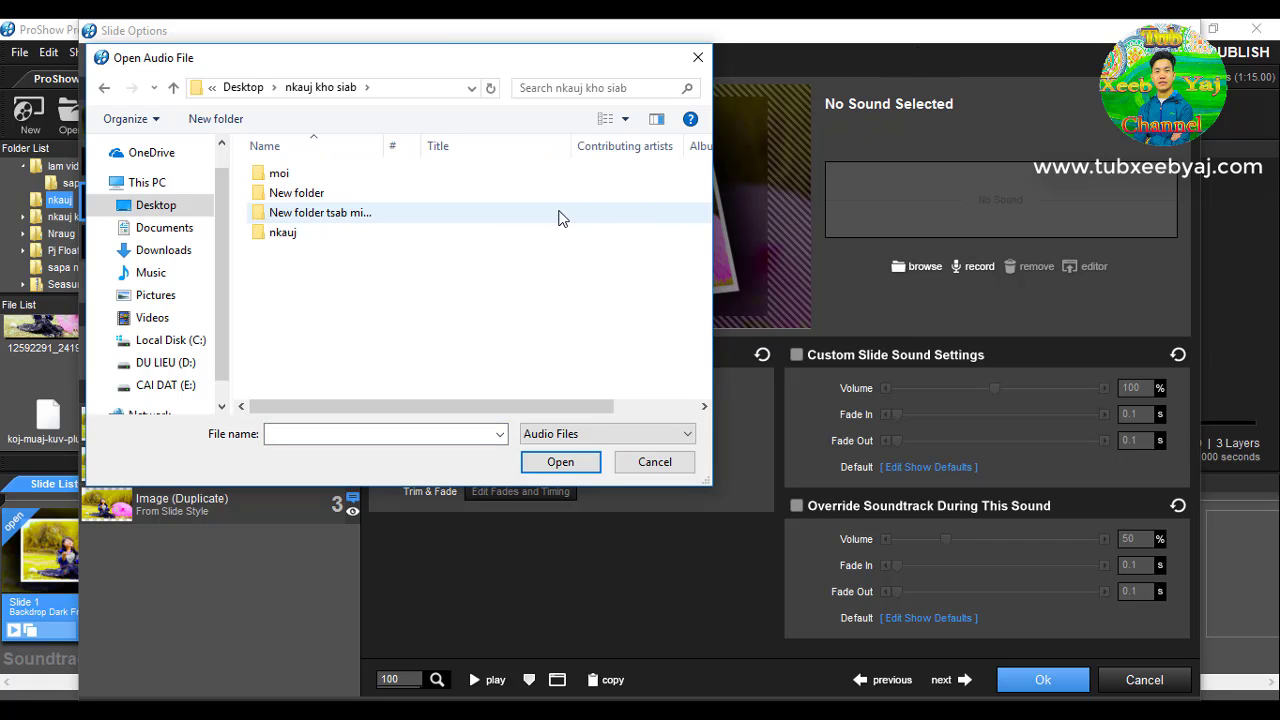
left_click(295, 240)
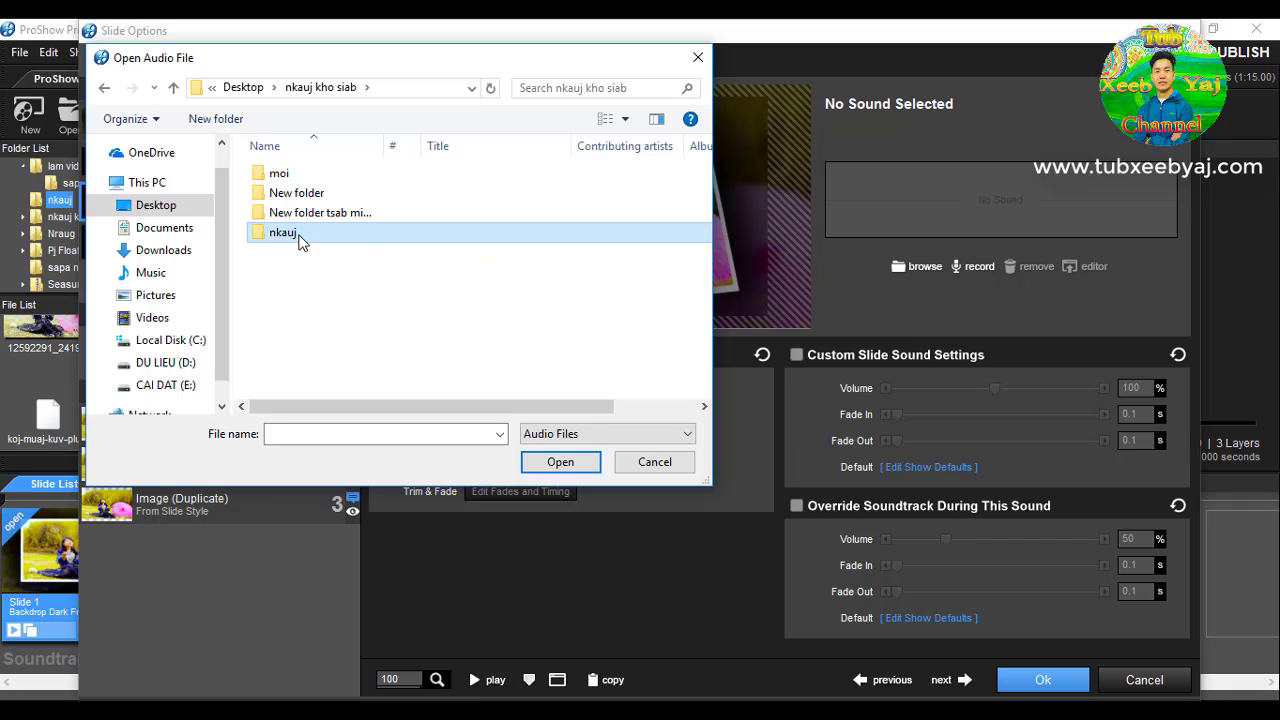
double_click(300, 238)
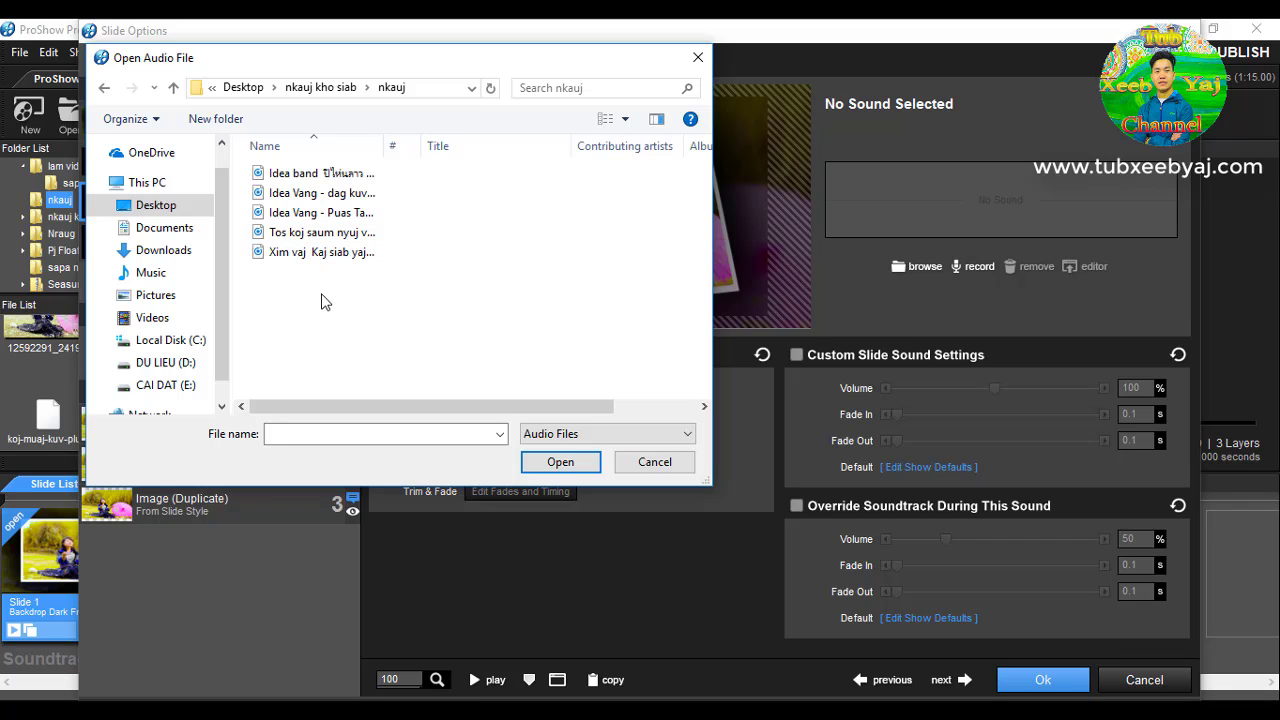
left_click(290, 236)
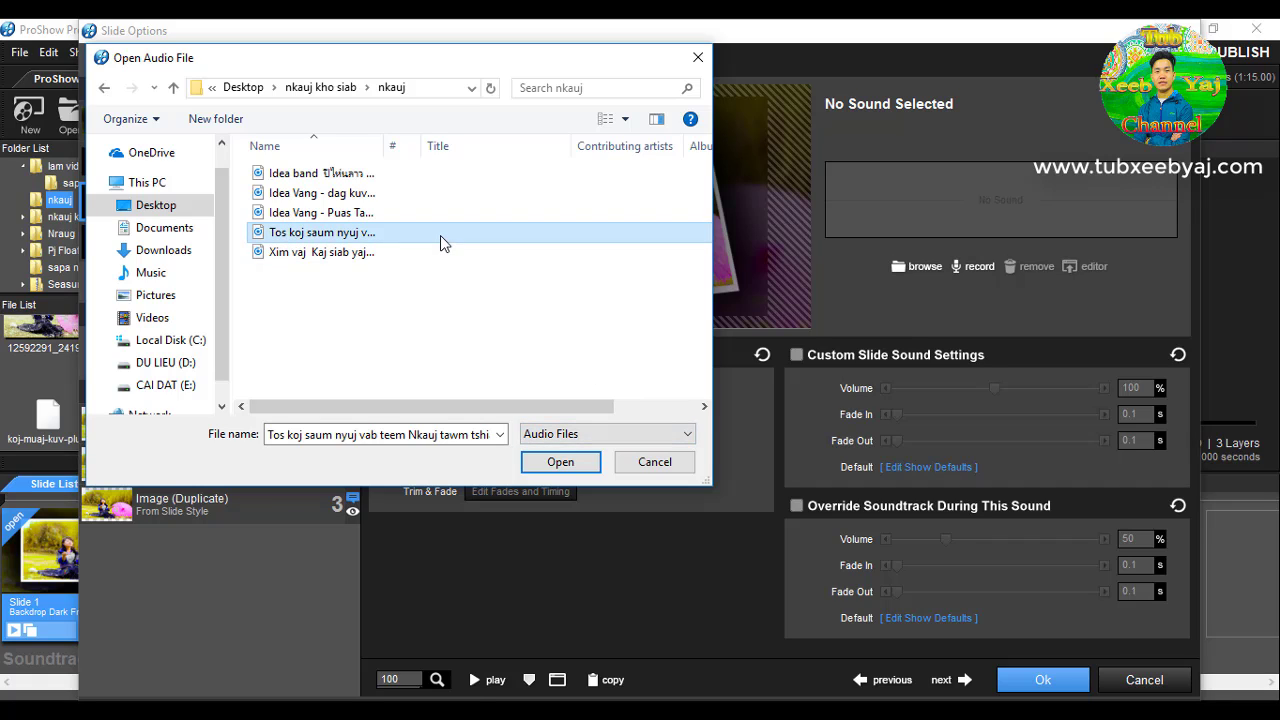
left_click(552, 463)
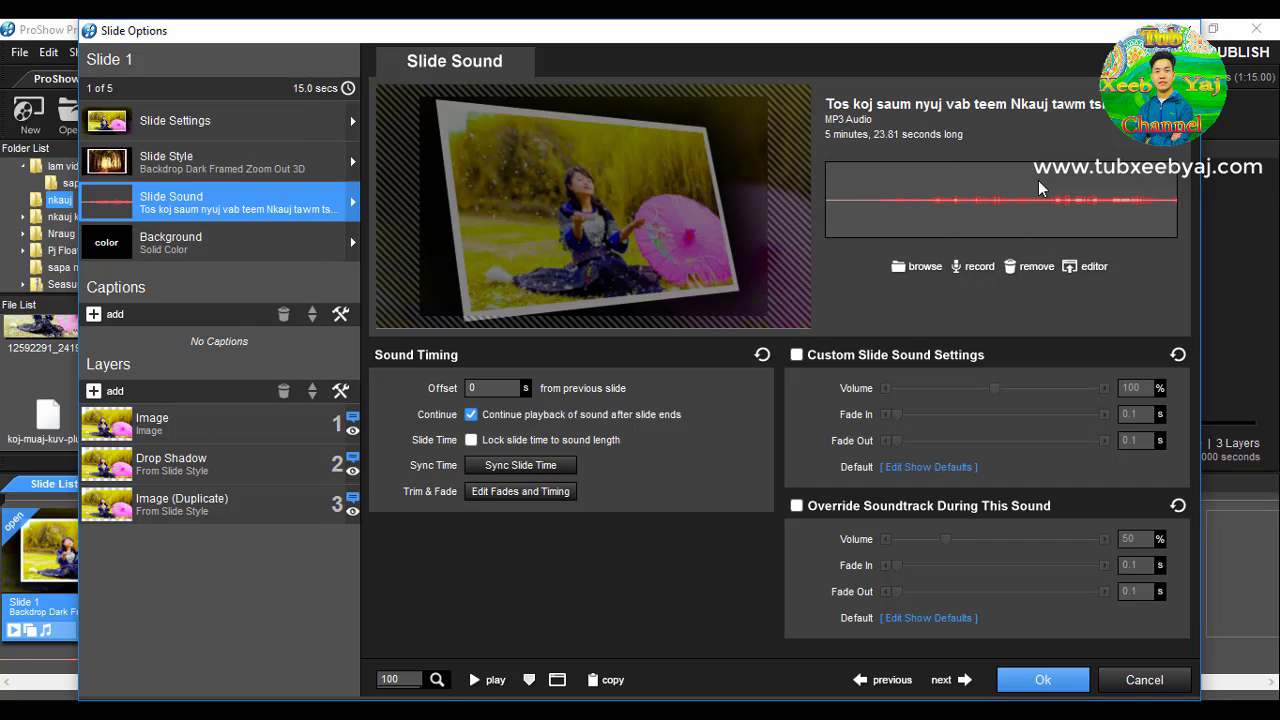
left_click(1046, 681)
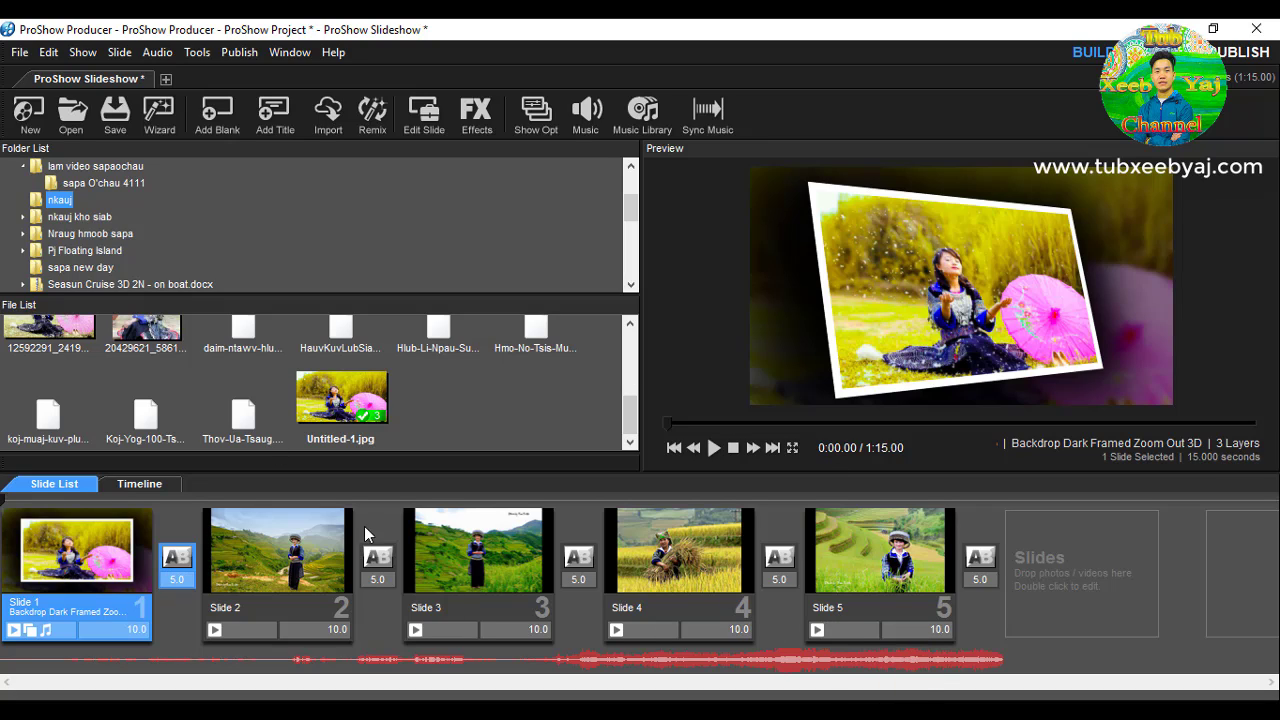
Play the slideshow from slide 1 to check its sound, raise the system volume above 82, and pause the preview during slide 2
left_click(713, 448)
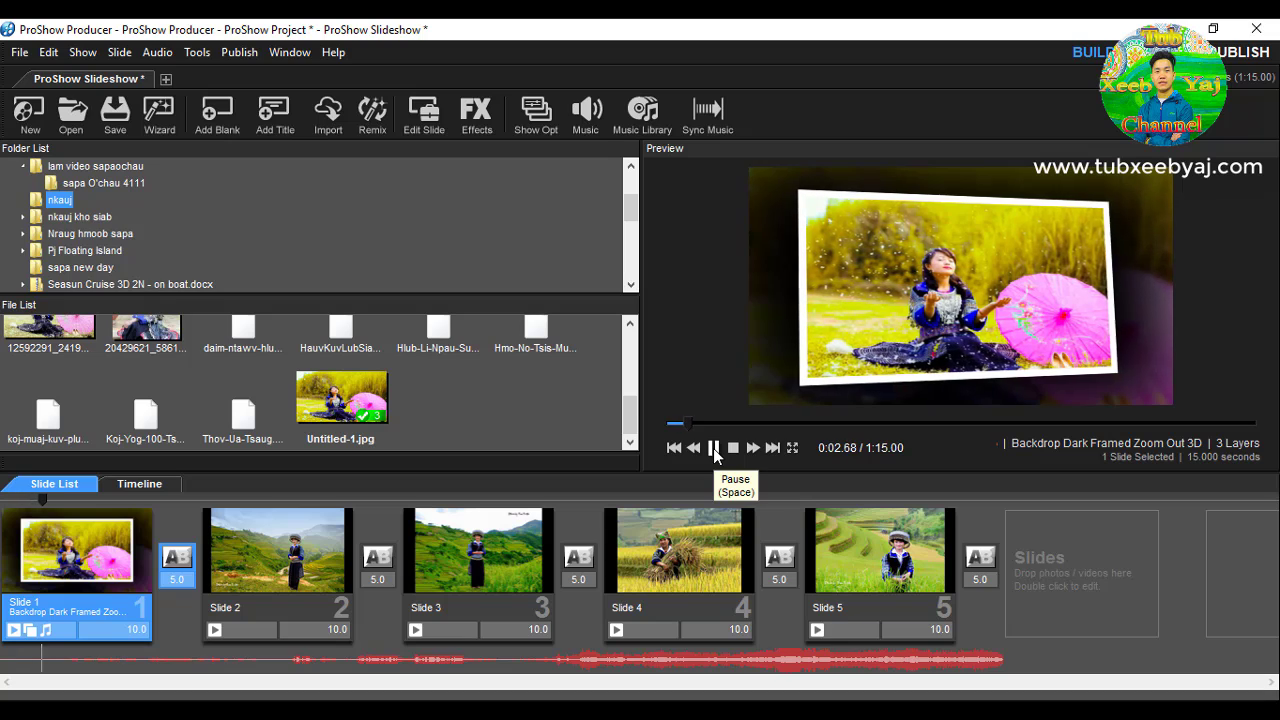
key("XF86AudioRaiseVolume")
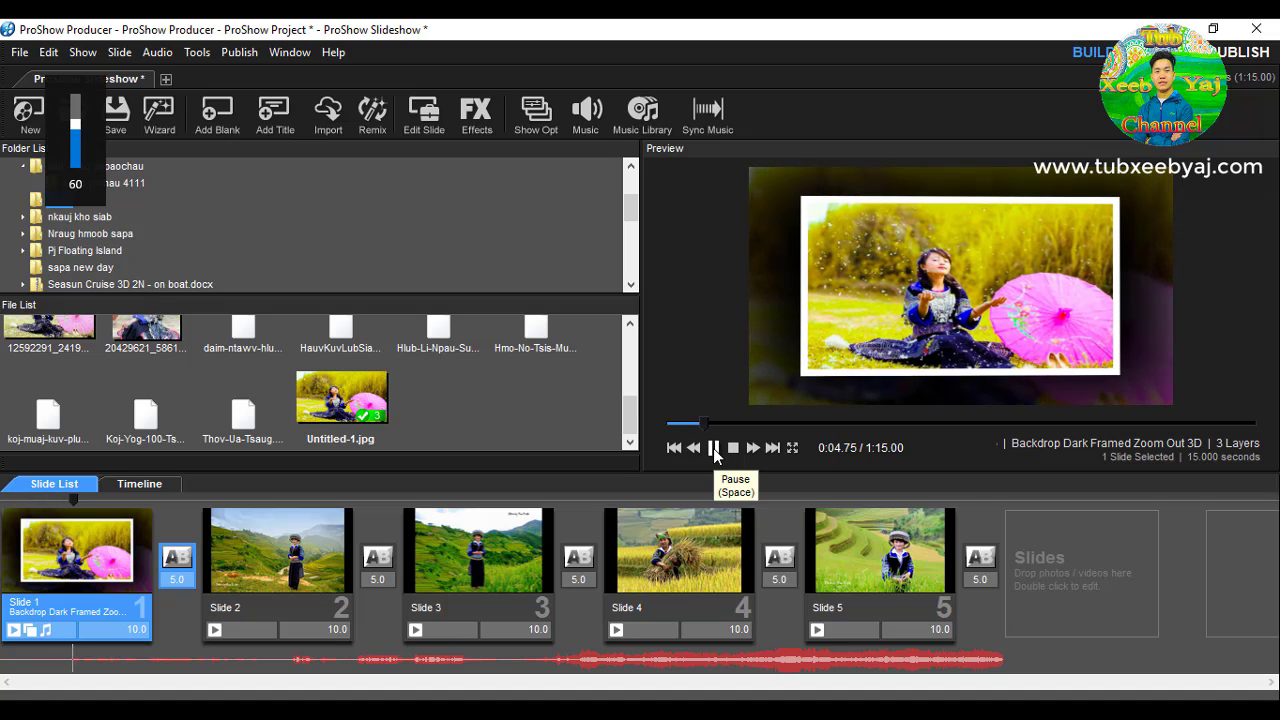
key("XF86AudioRaiseVolume")
key("XF86AudioRaiseVolume")
key("XF86AudioRaiseVolume")
key("XF86AudioRaiseVolume")
key("XF86AudioRaiseVolume")
key("XF86AudioRaiseVolume")
key("XF86AudioRaiseVolume")
key("XF86AudioRaiseVolume")
key("XF86AudioRaiseVolume")
key("XF86AudioRaiseVolume")
key("XF86AudioRaiseVolume")
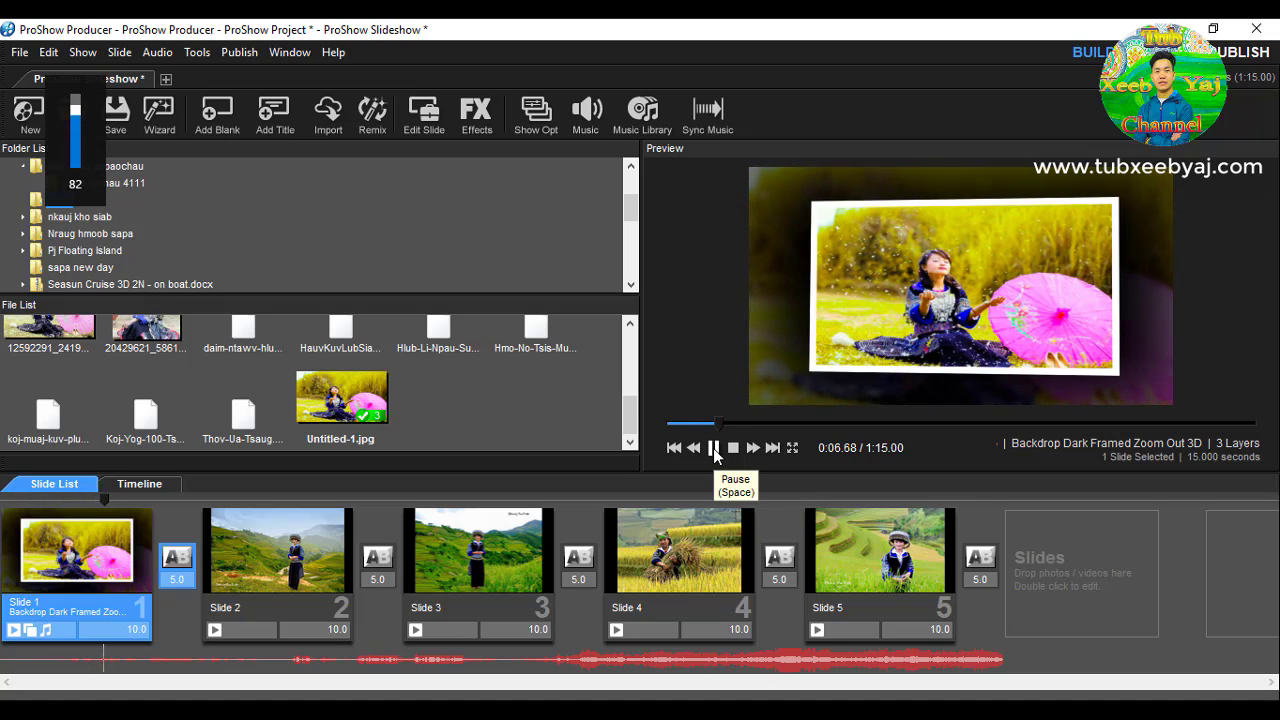
key("XF86AudioRaiseVolume")
key("XF86AudioRaiseVolume")
key("XF86AudioRaiseVolume")
key("XF86AudioRaiseVolume")
key("XF86AudioRaiseVolume")
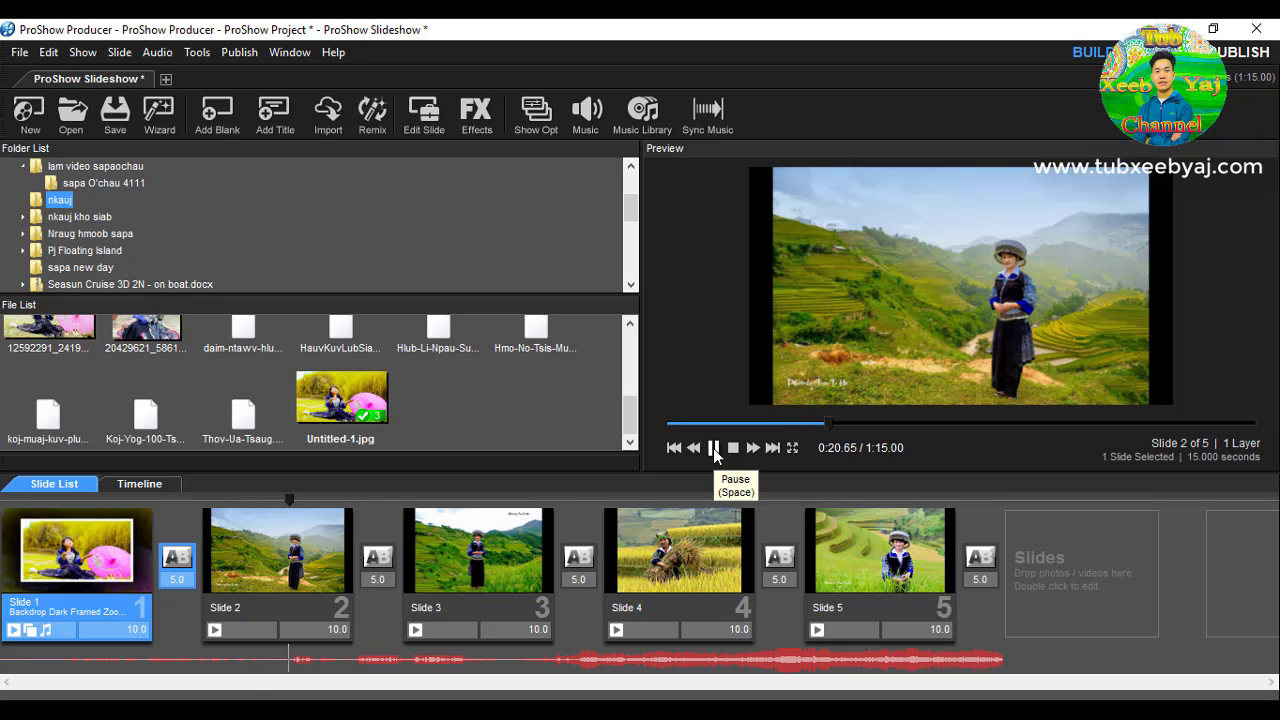
left_click(714, 448)
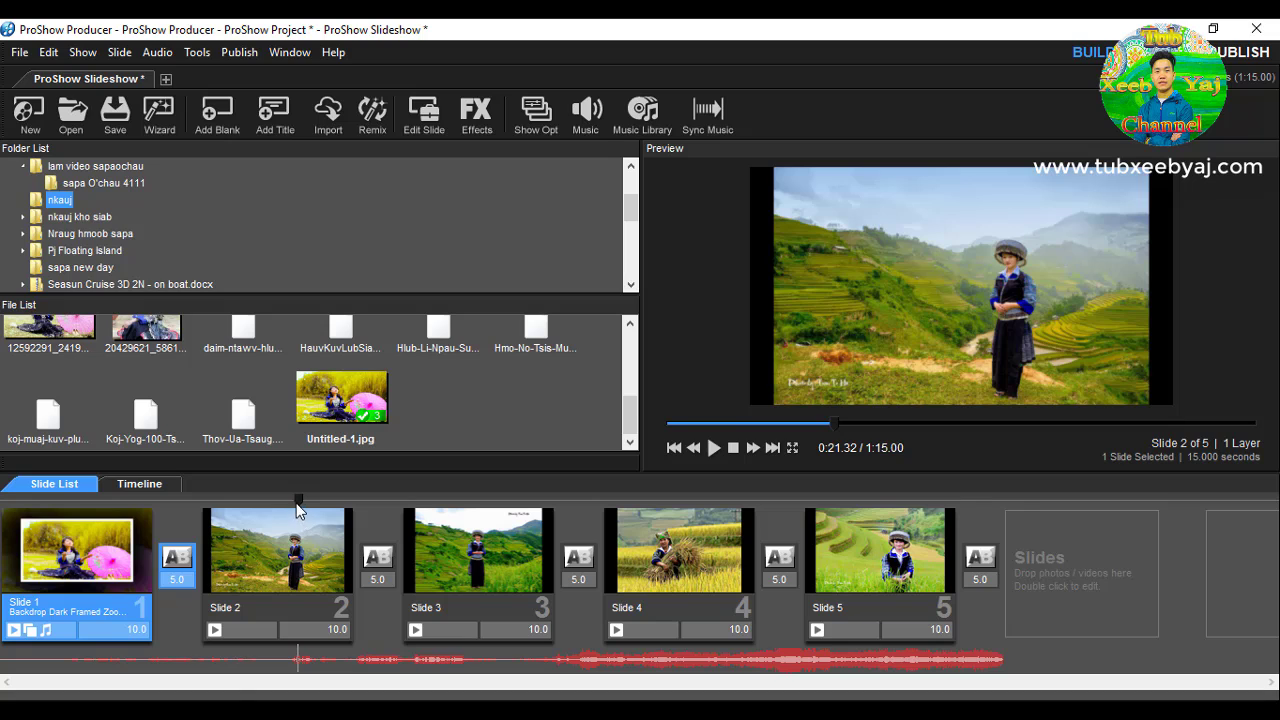
Play the slideshow briefly from the transition between slides 3 and 4 to check its sound, and move the playback position back to slide 3
mouse_move(297, 500)
left_mouse_down()
mouse_move(602, 500)
mouse_move(579, 511)
left_mouse_up()
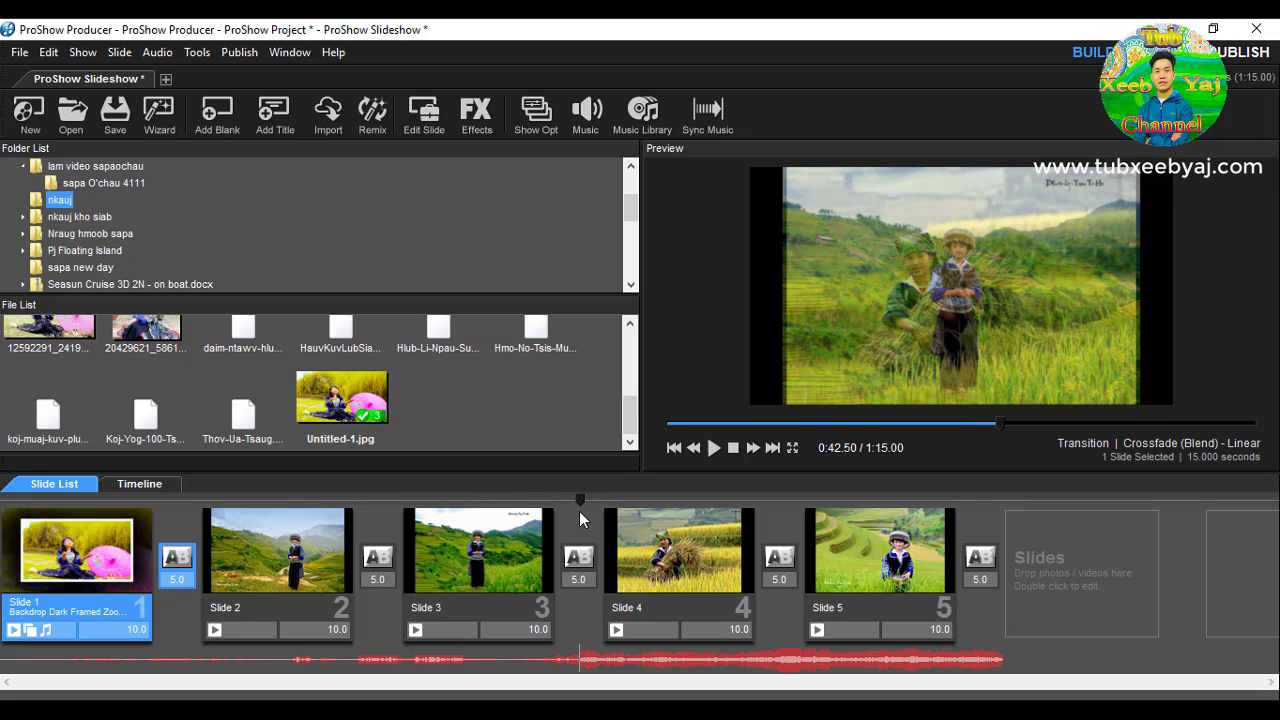
left_click(714, 449)
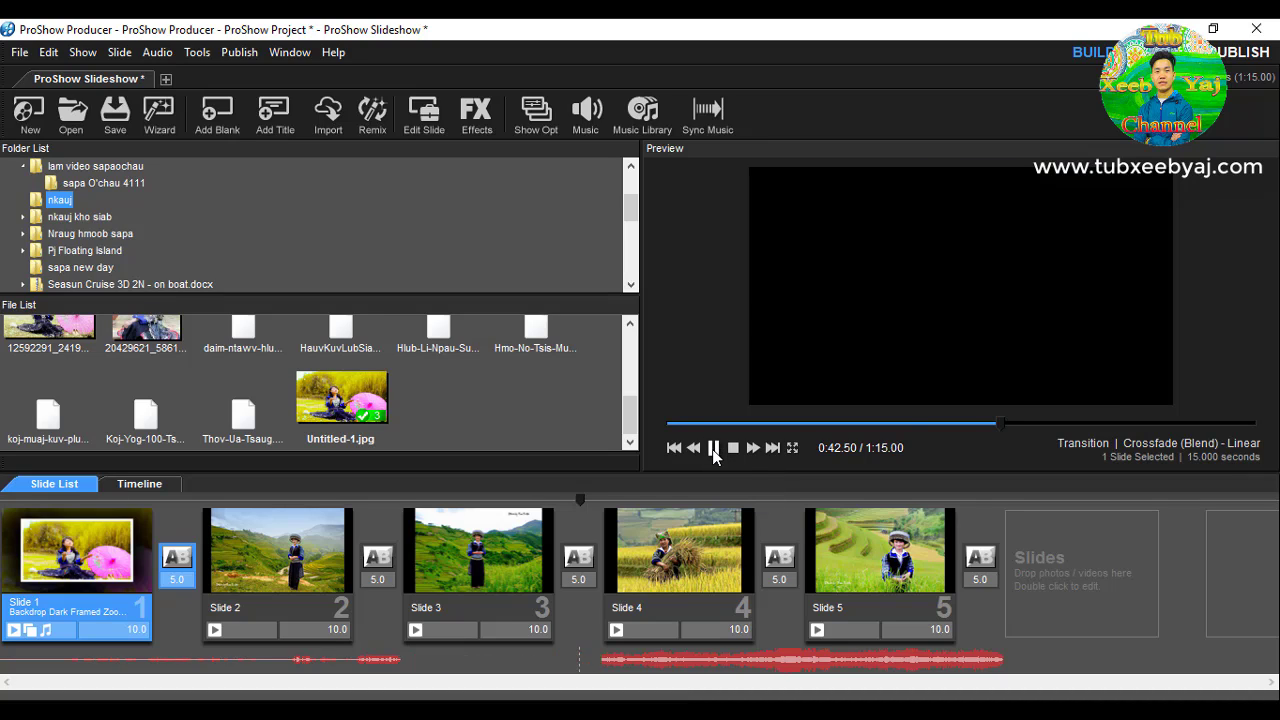
left_click(714, 449)
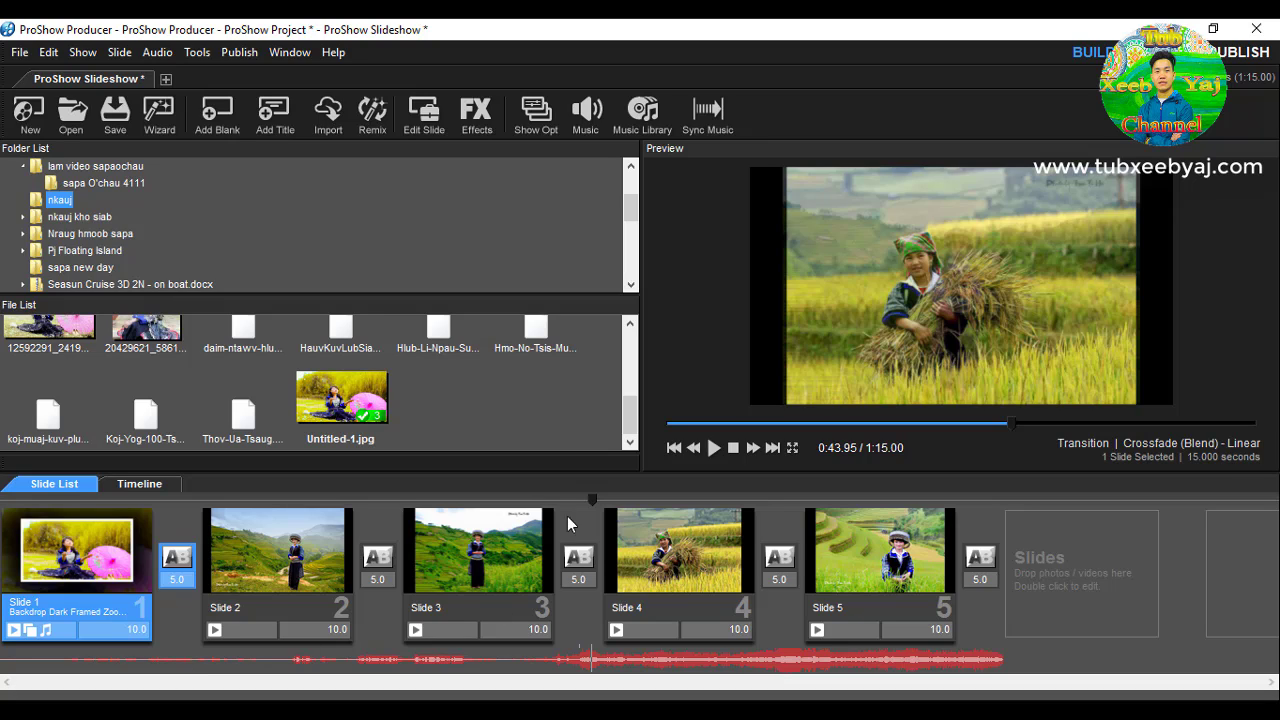
left_click_drag(594, 497, 461, 514)
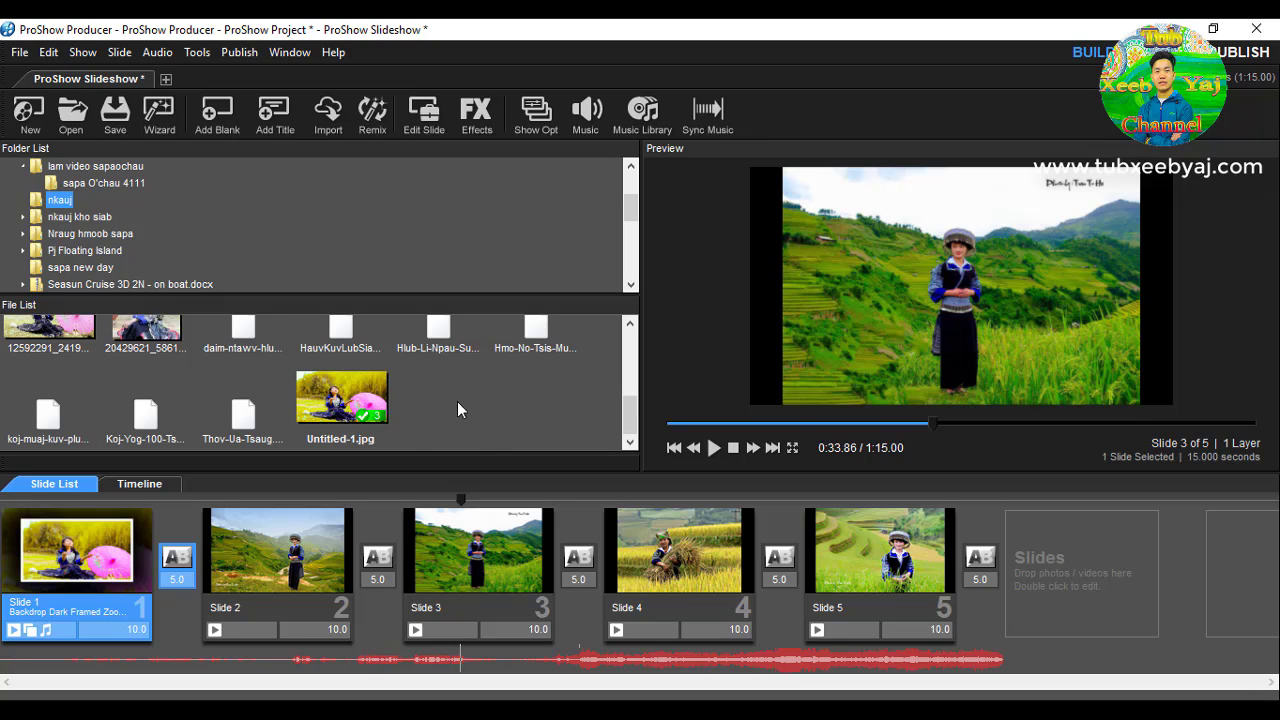
Remove the song from slide 1's Slide Sound settings and accept the slide options
double_click(88, 565)
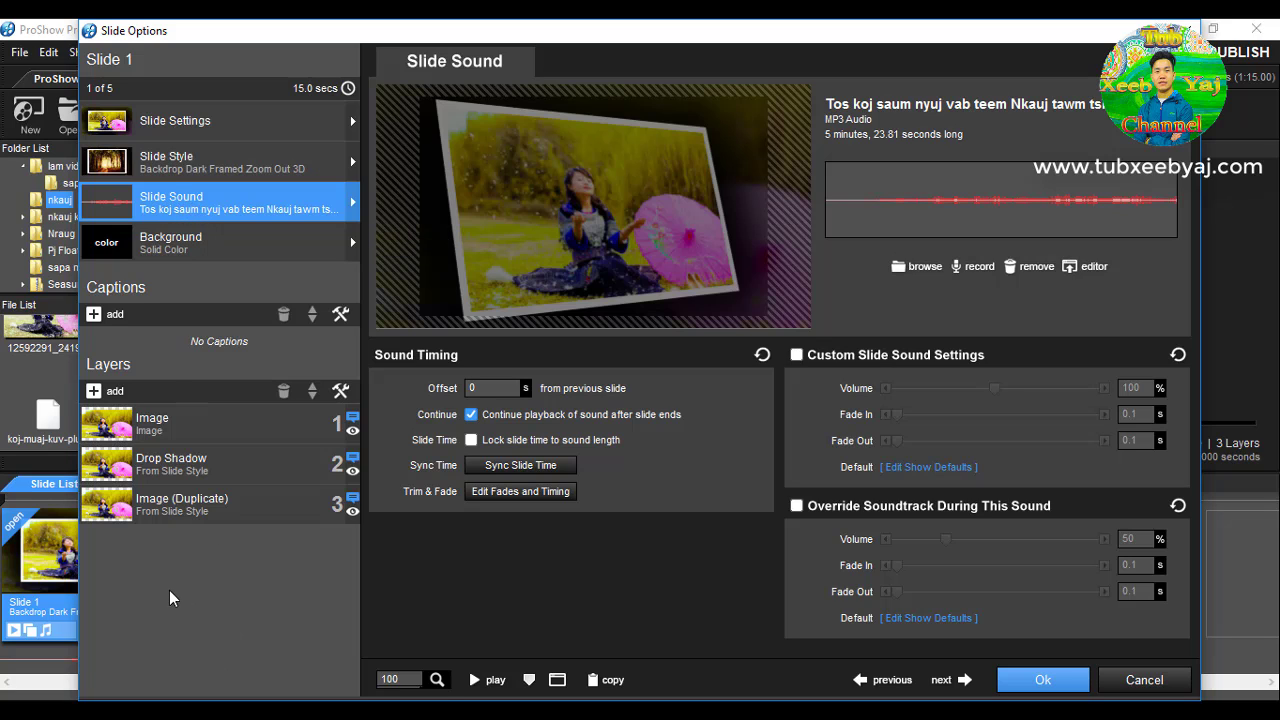
key("Down")
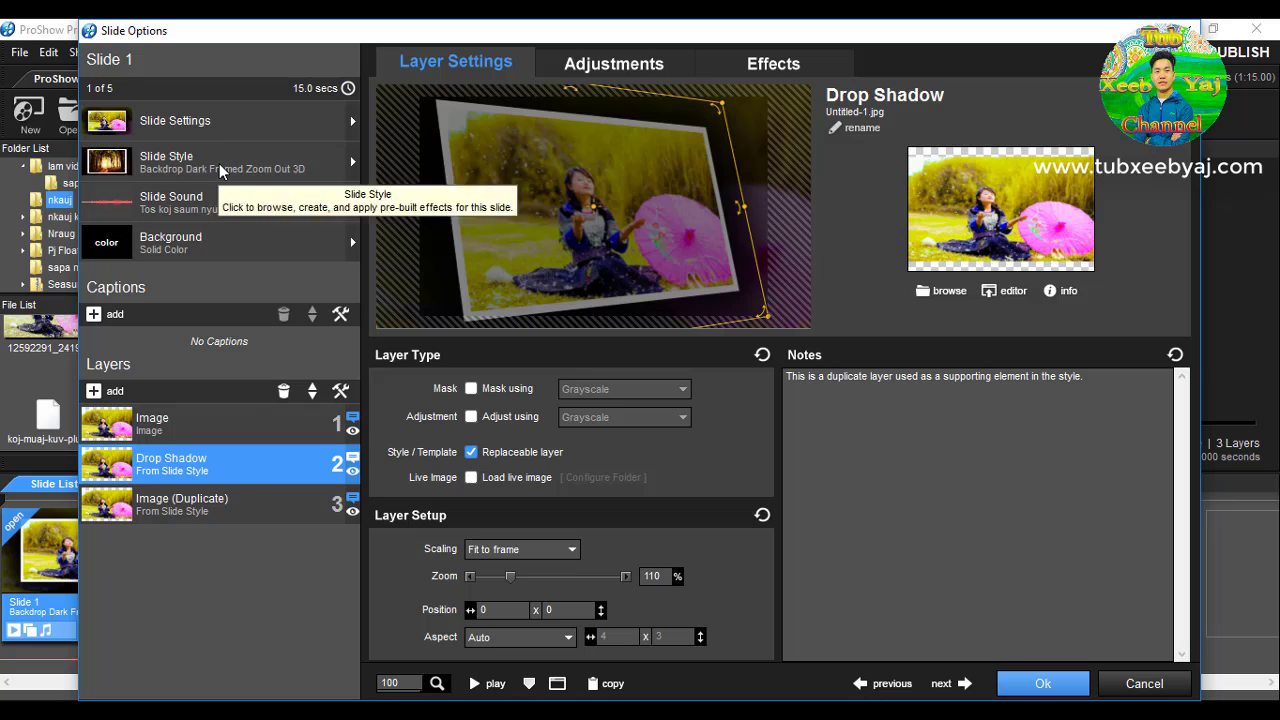
left_click(210, 161)
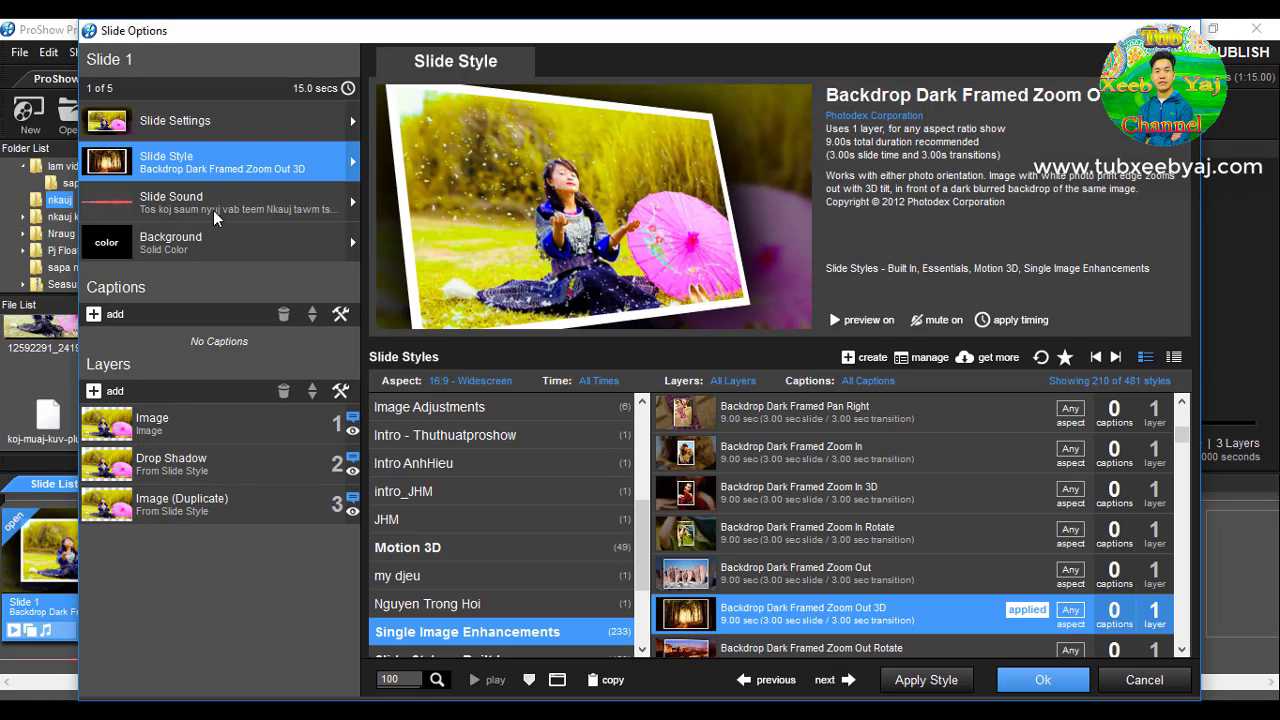
left_click(213, 210)
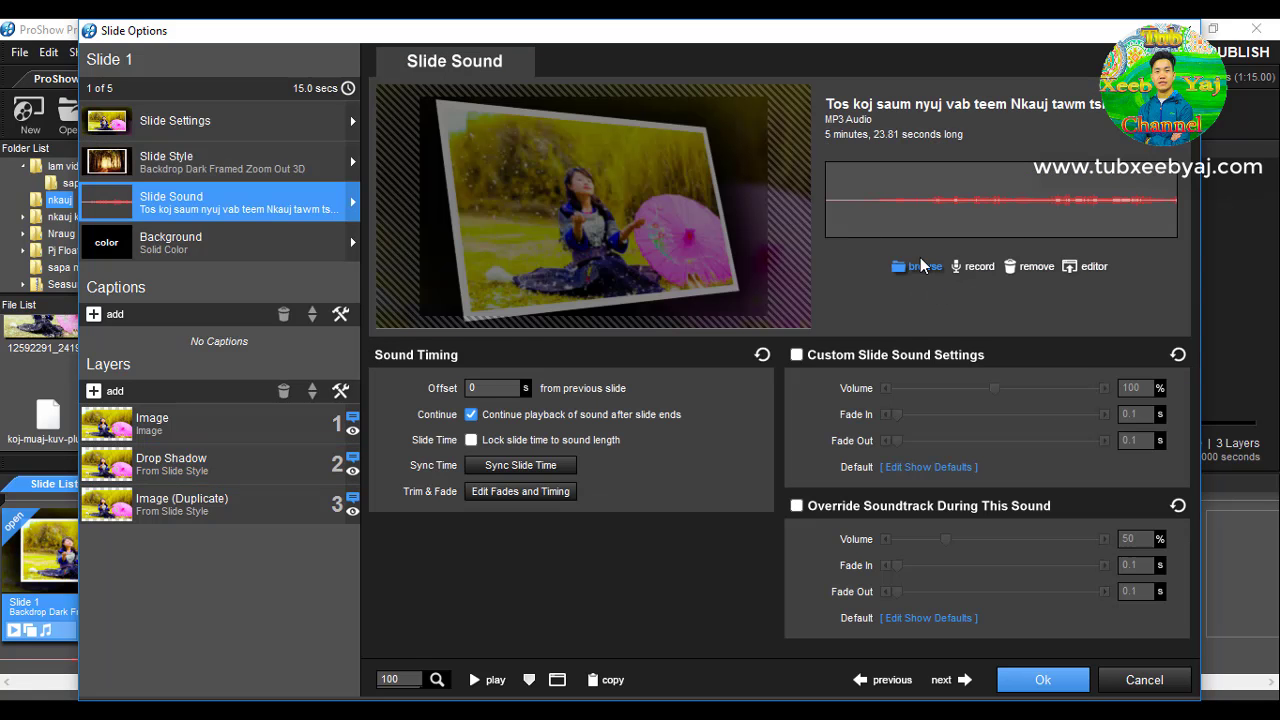
left_click(924, 266)
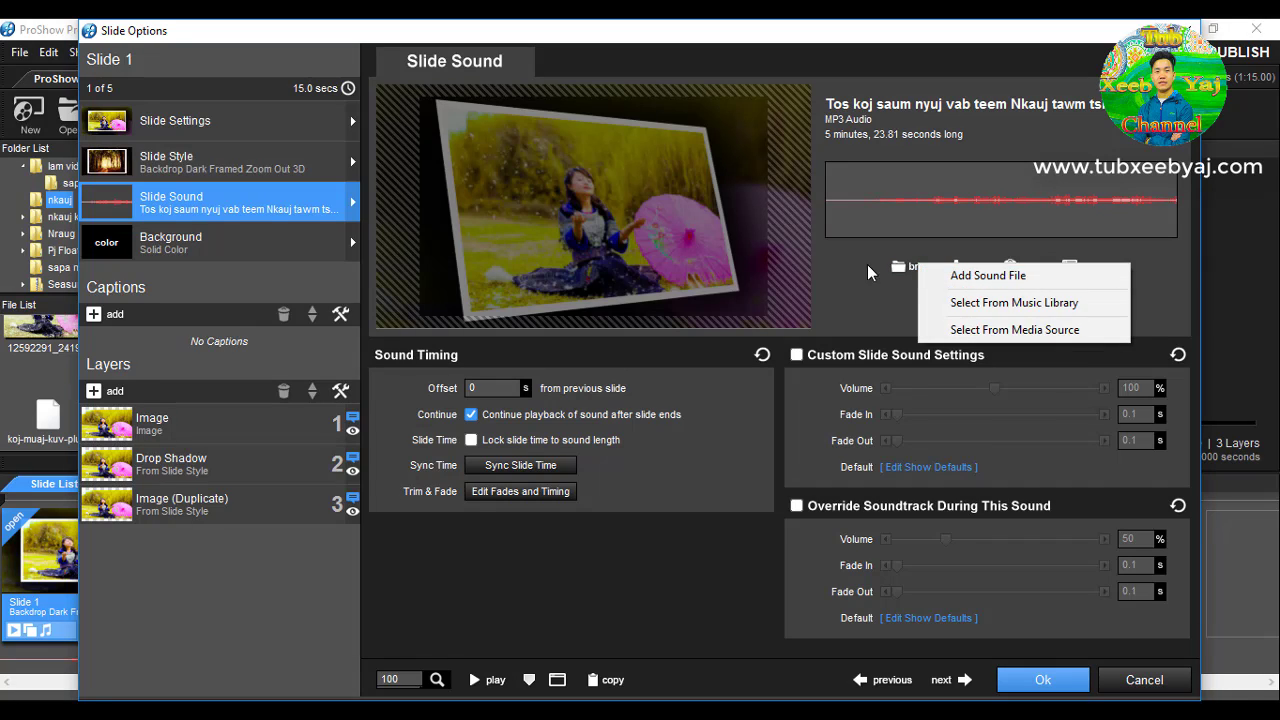
key("Delete")
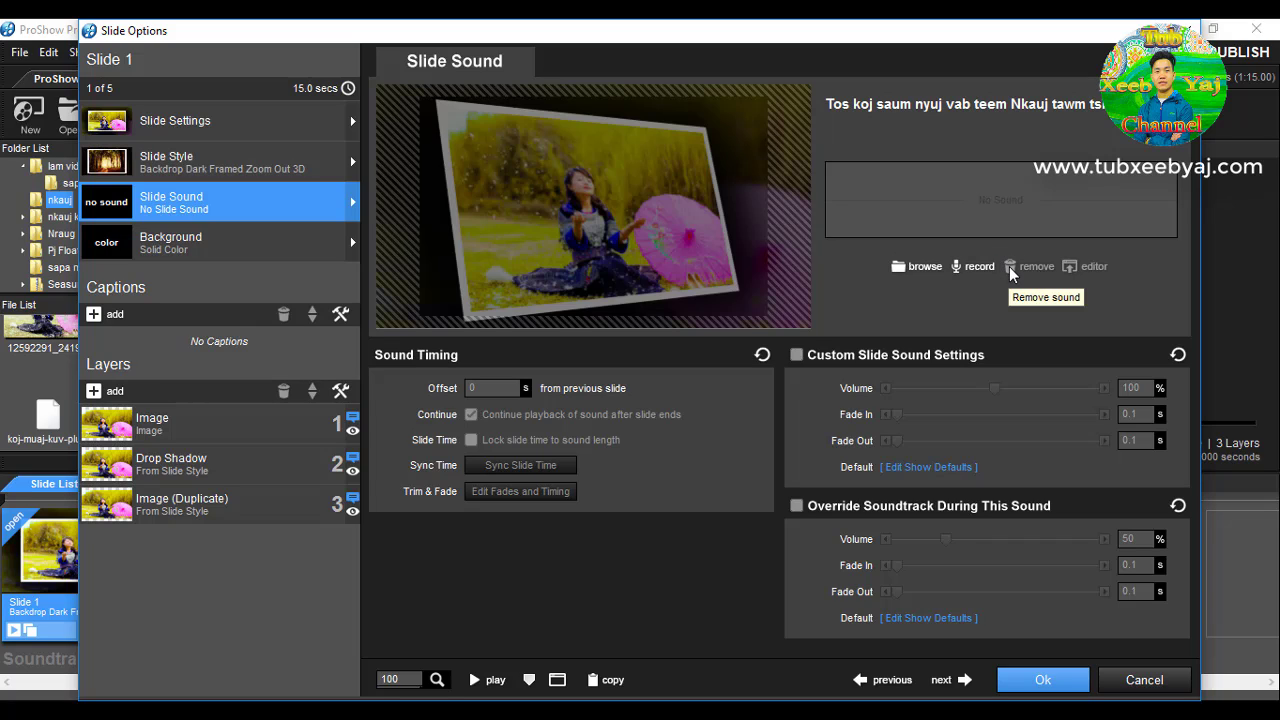
left_click(1036, 681)
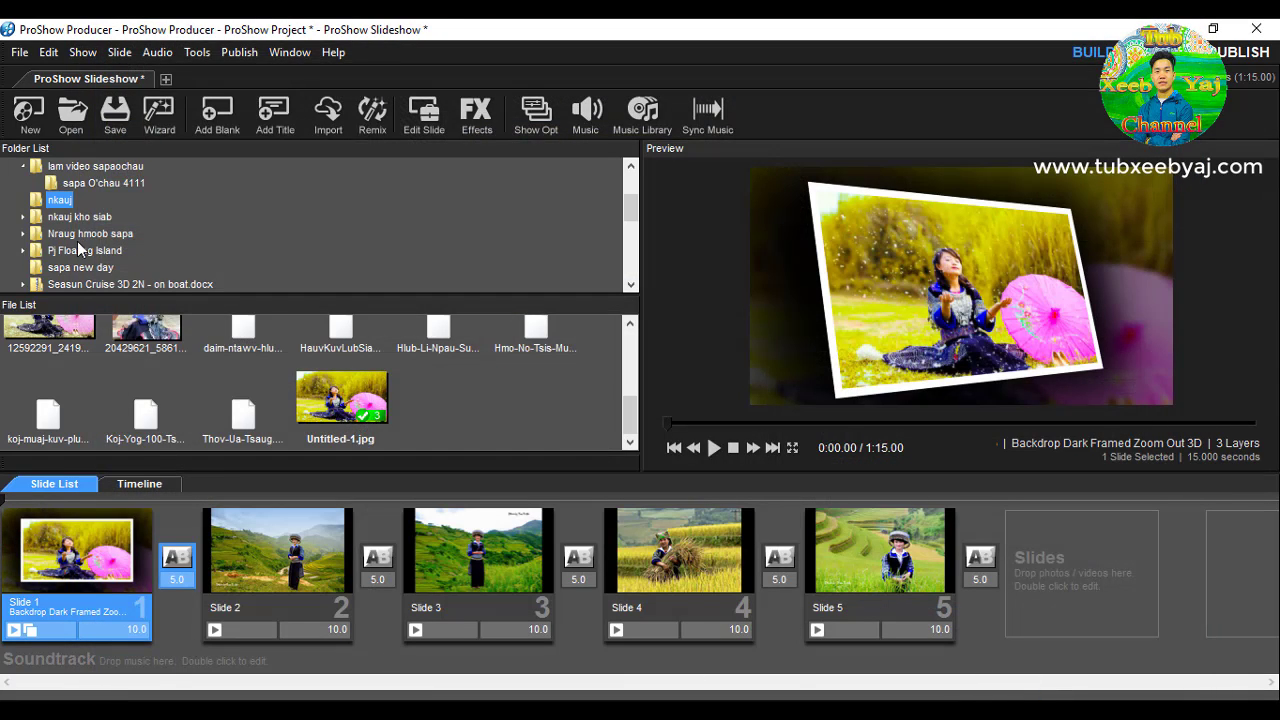
Switch to File Explorer and place its window so that the slideshow's first slides and the start of the soundtrack stay uncovered
key("alt+Tab")
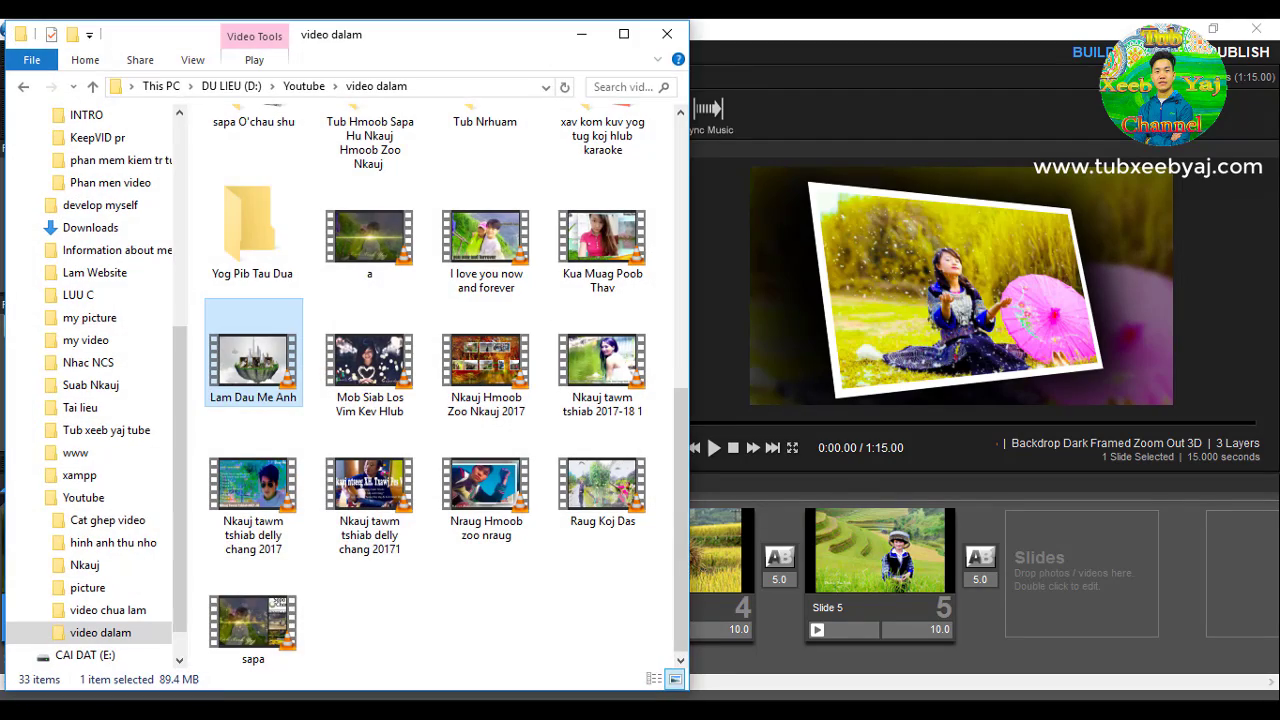
left_click(627, 36)
double_click(854, 49)
left_click(624, 34)
left_click(1213, 28)
left_click_drag(447, 30, 968, 45)
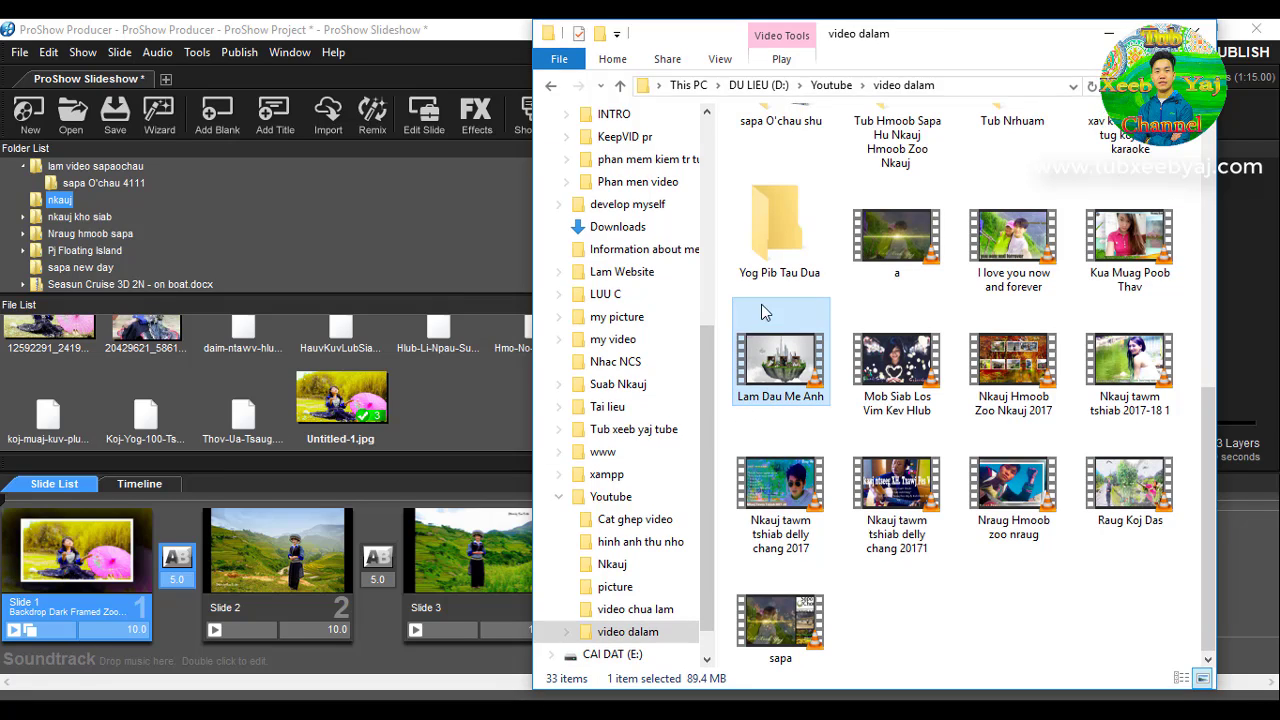
Open the folder Desktop > nkauj kho siab > nkauj in File Explorer
scroll(590, 150, "up", 3)
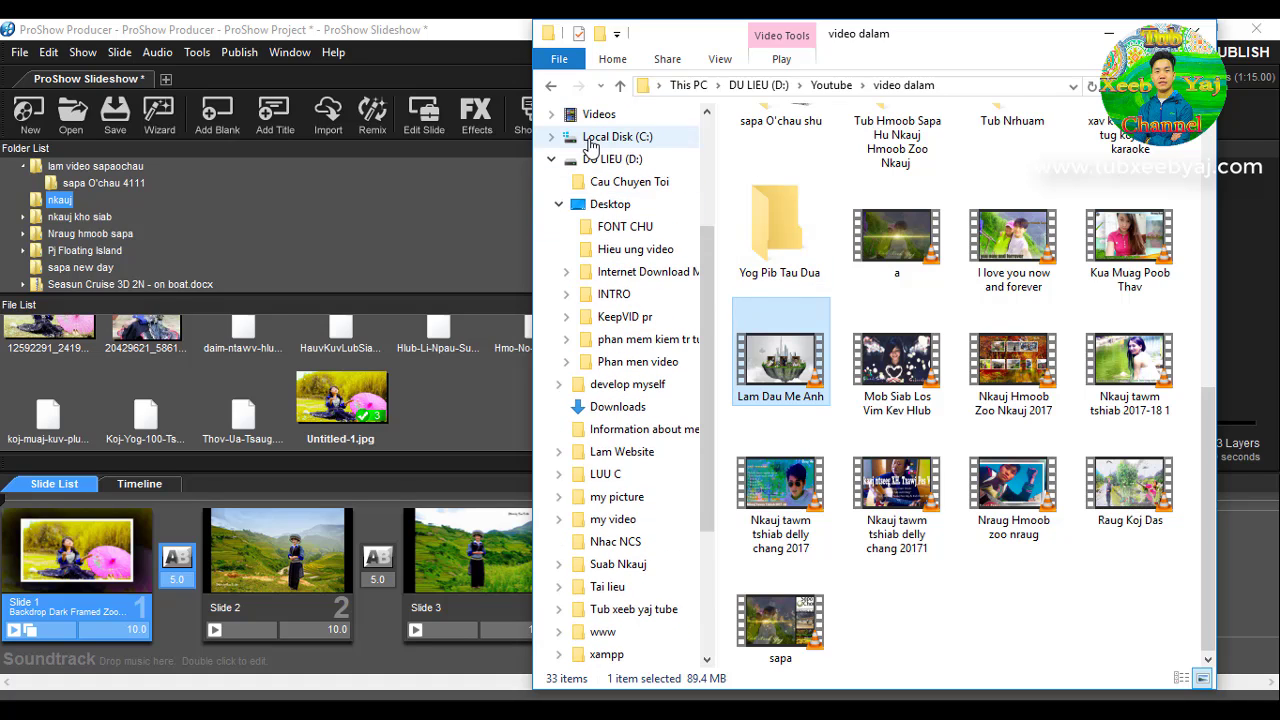
left_click(610, 204)
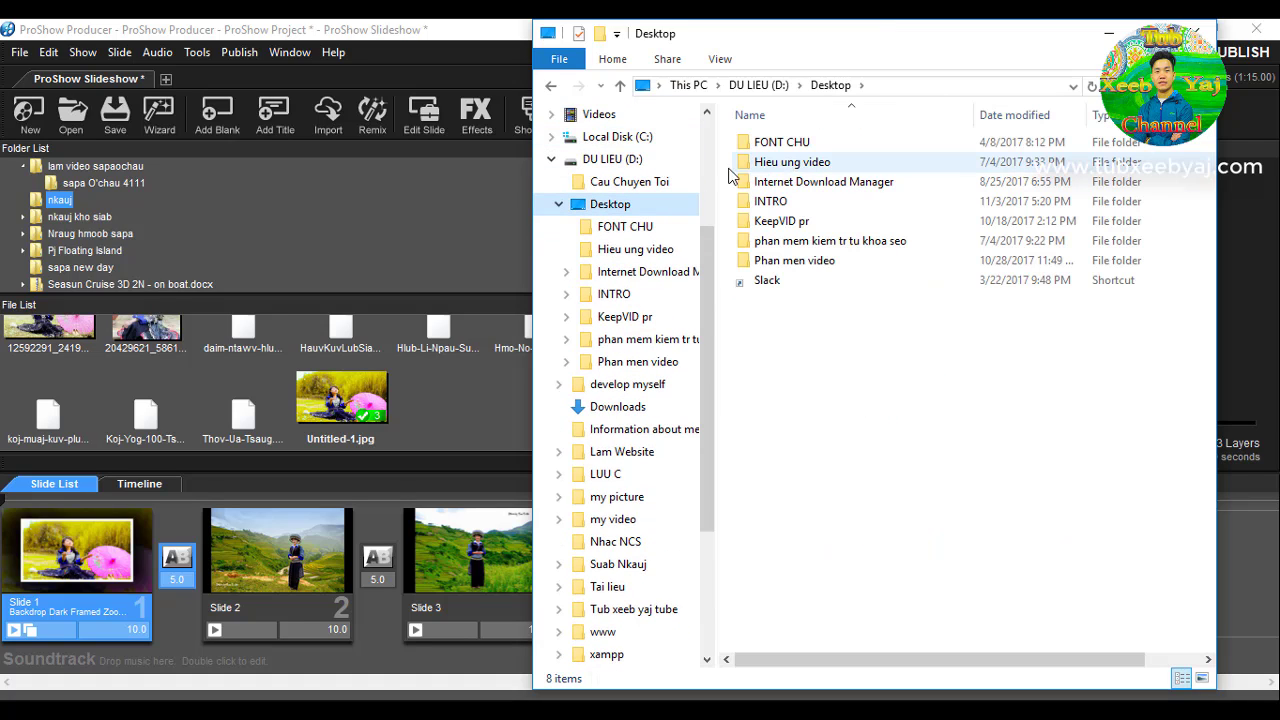
scroll(595, 190, "up", 4)
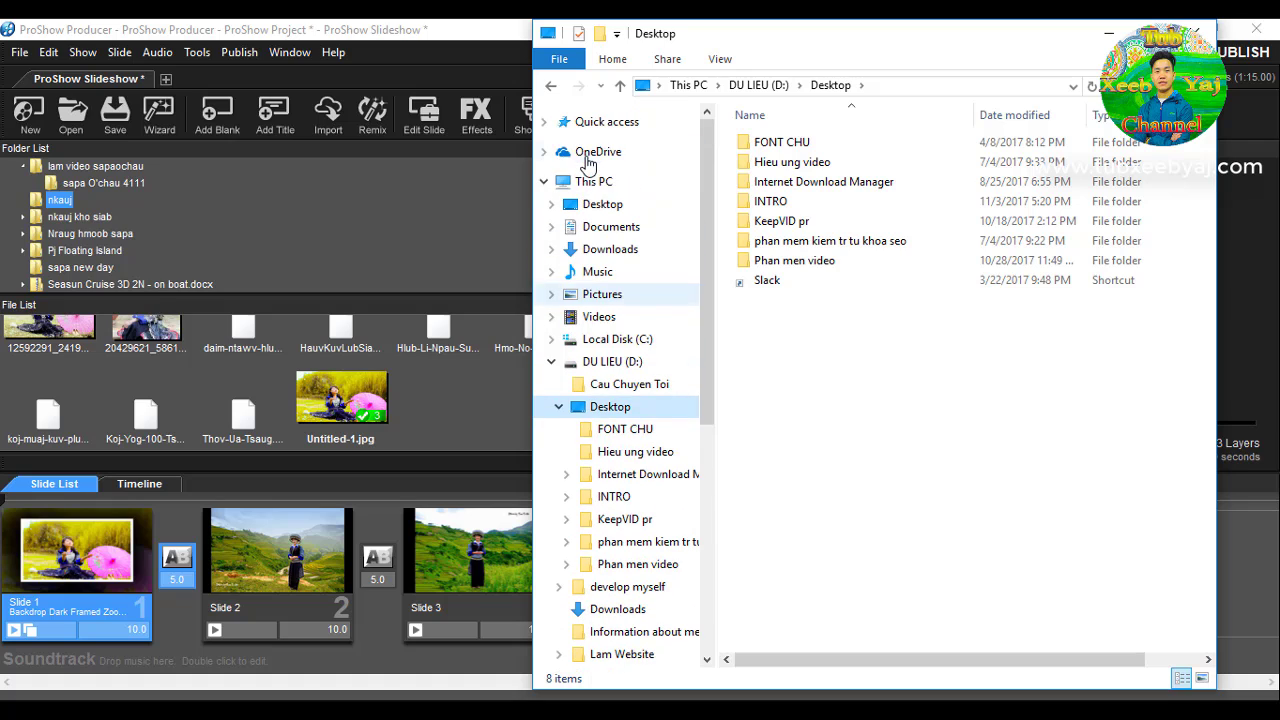
left_click(598, 204)
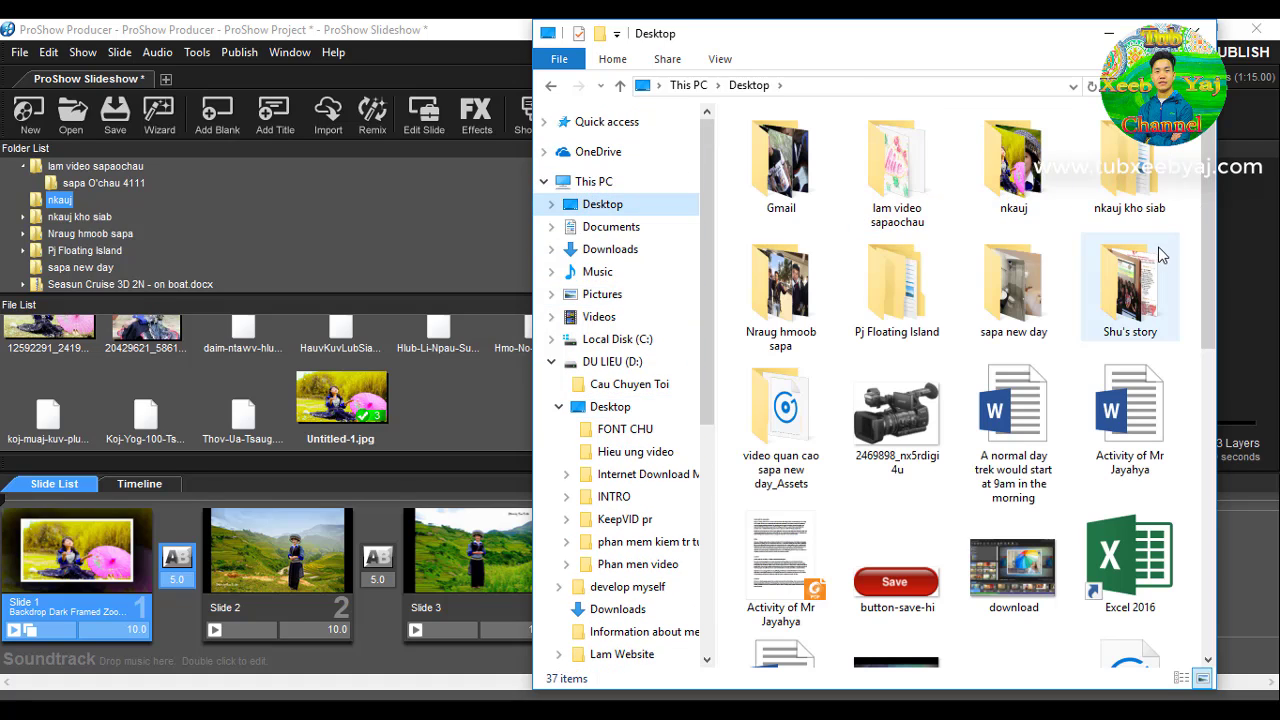
double_click(1135, 210)
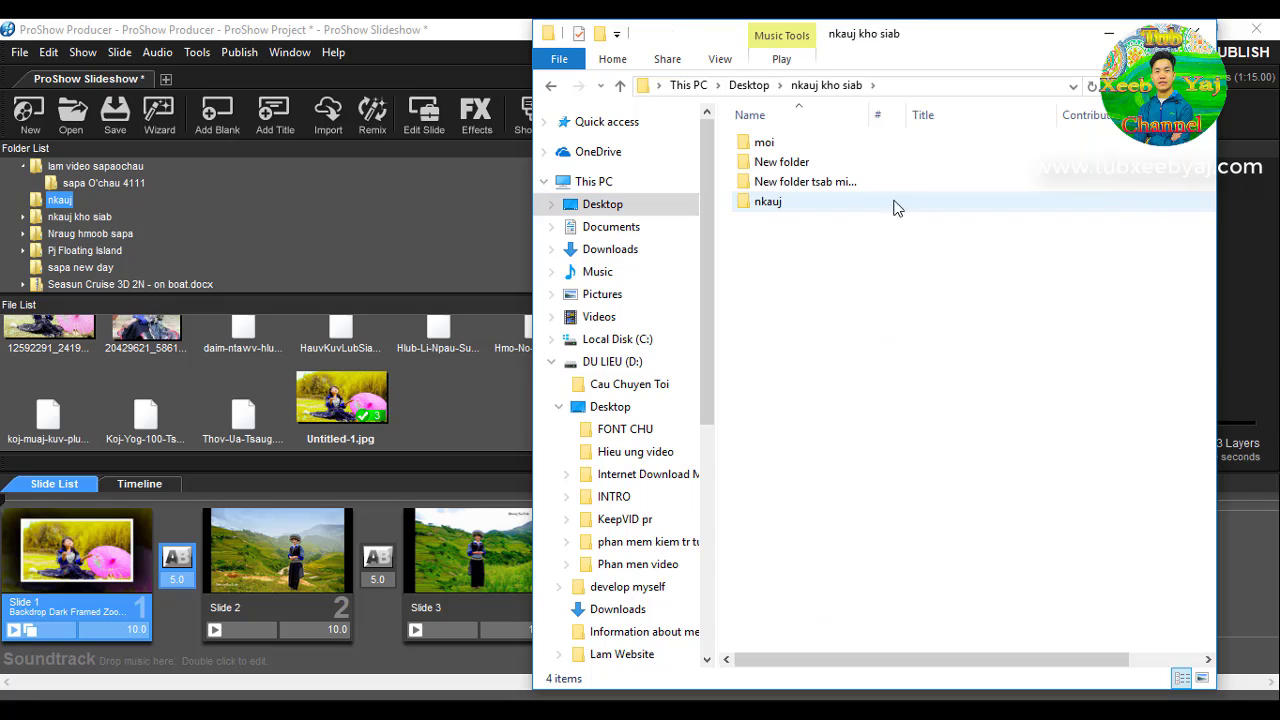
double_click(770, 203)
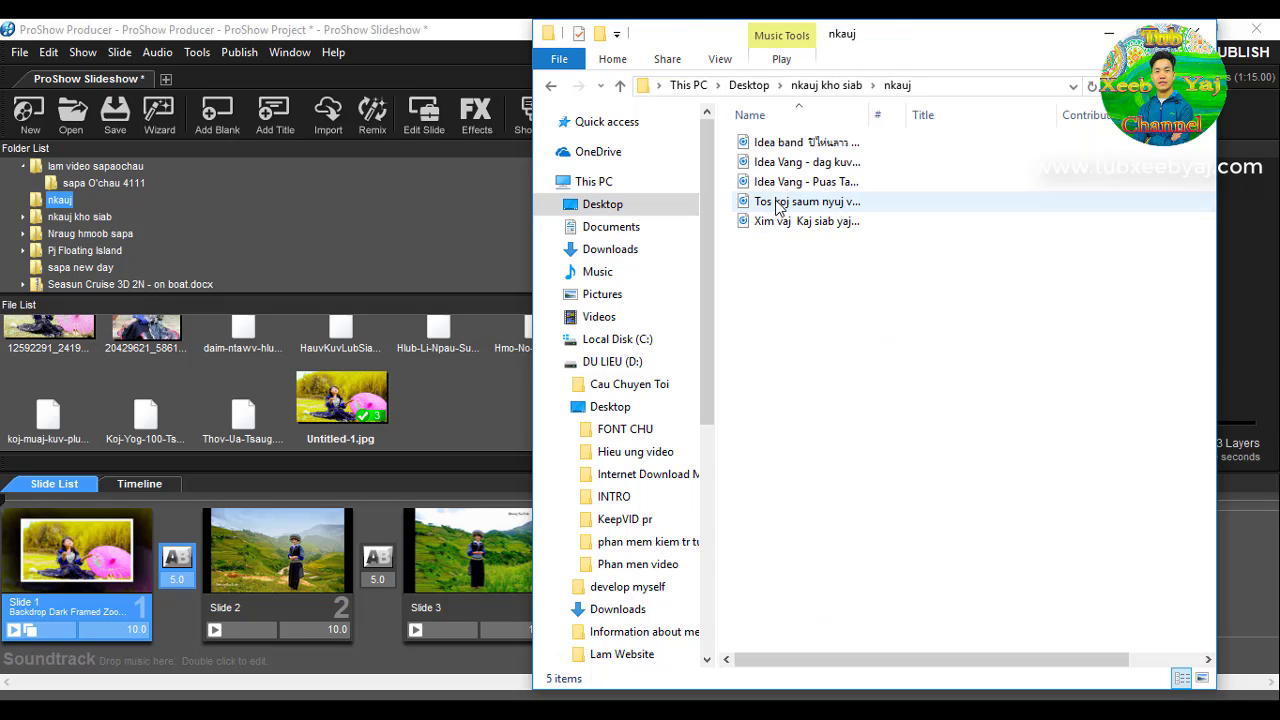
Add the song starting "Tos koj saum nyuj" to the soundtrack, minimize File Explorer and play the show up to the transition after slide 1
left_click(775, 207)
left_click_drag(733, 218, 38, 654)
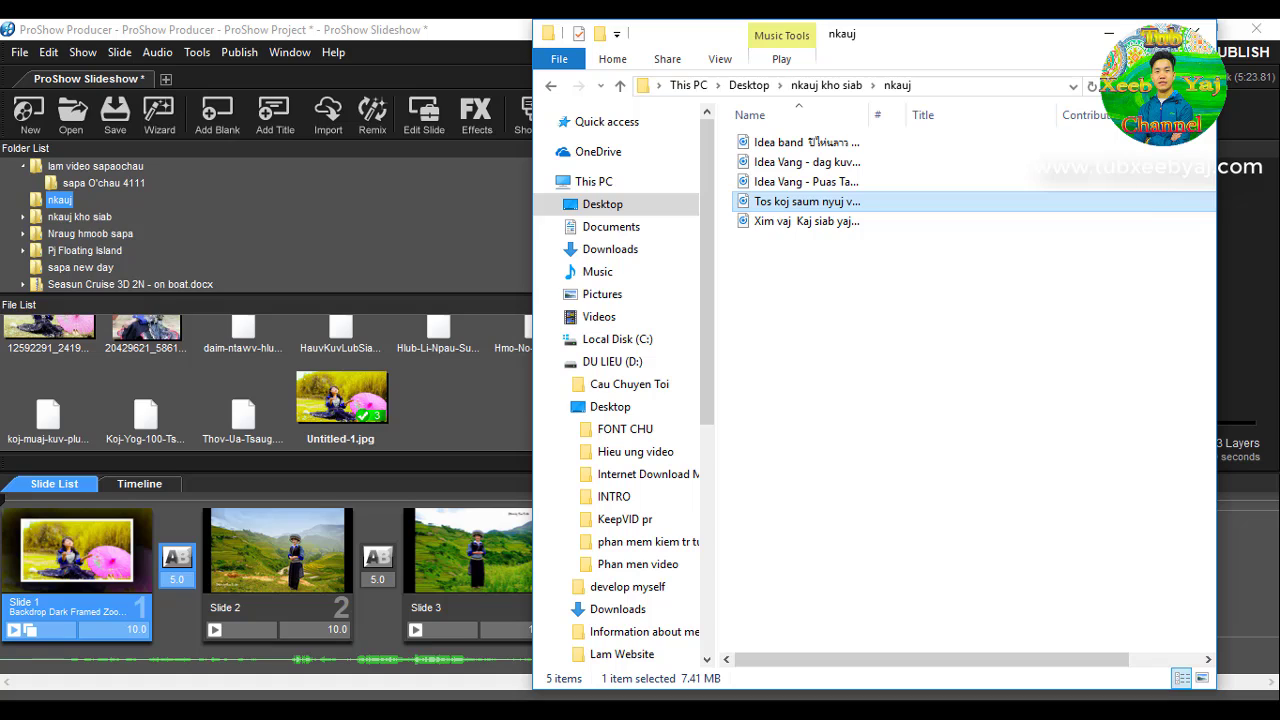
left_click(1108, 33)
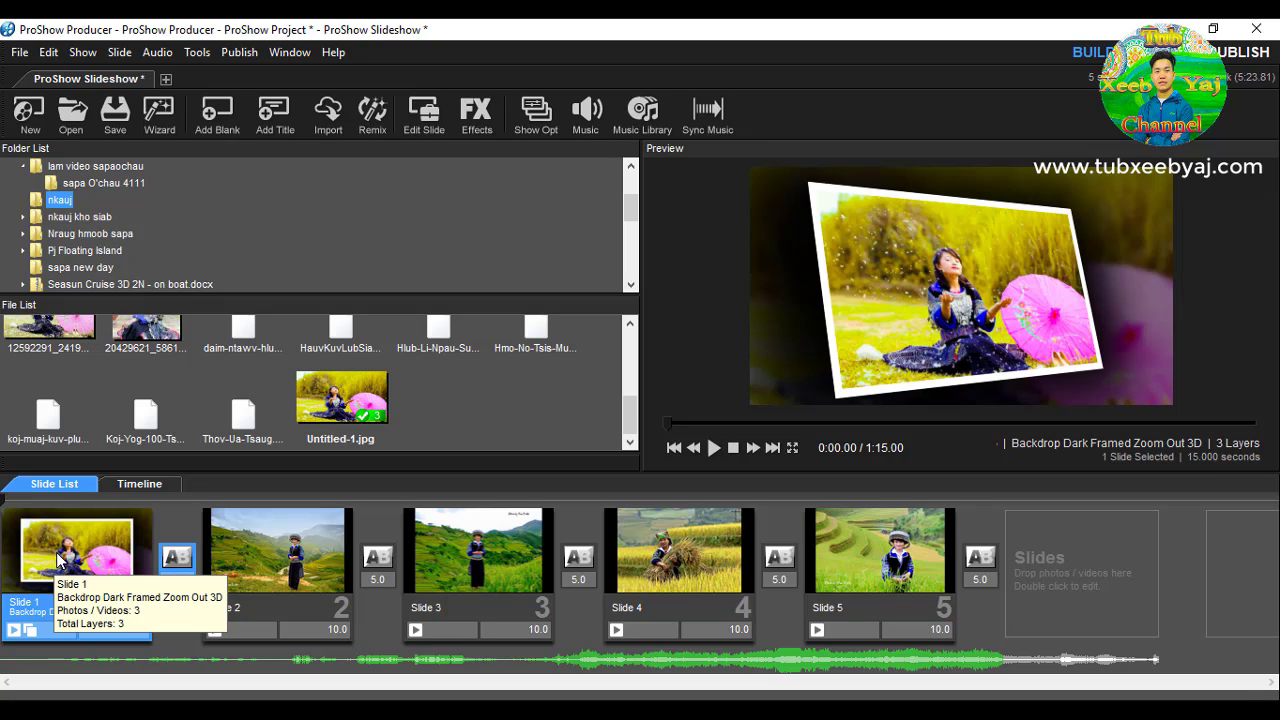
left_click(713, 448)
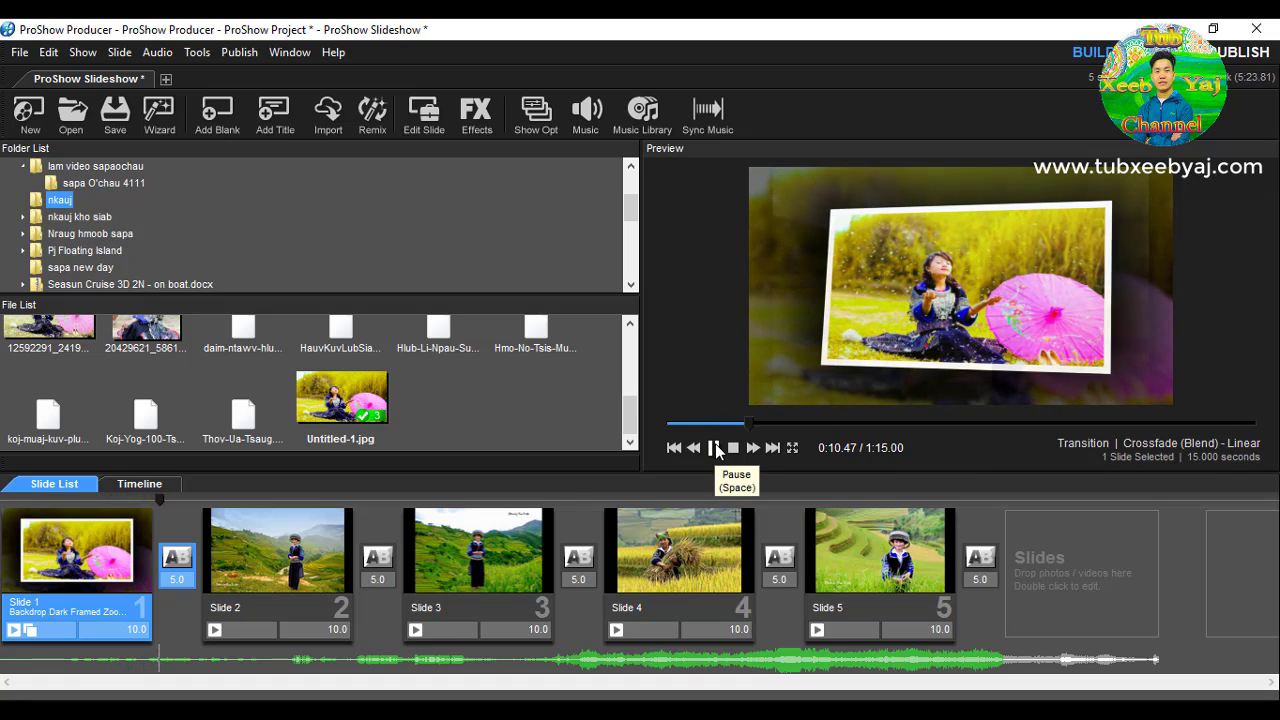
left_click(714, 448)
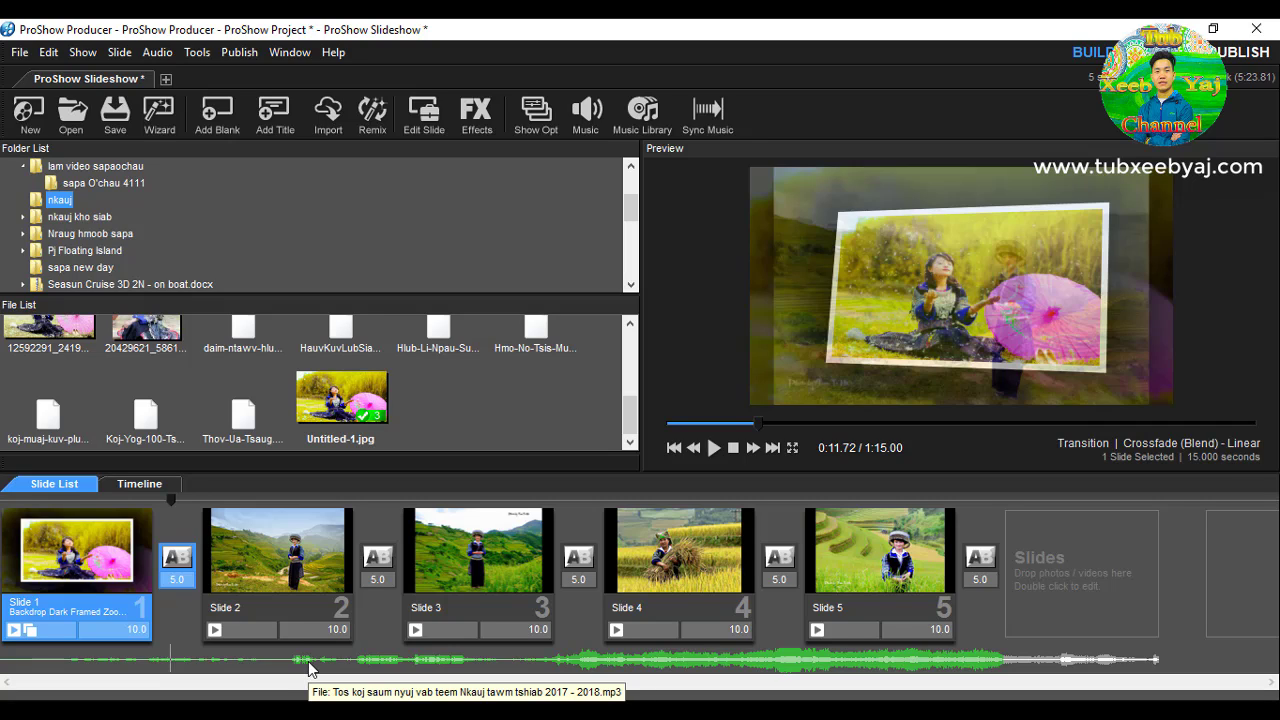
Open the soundtrack settings of the added song in the show options
right_click(215, 663)
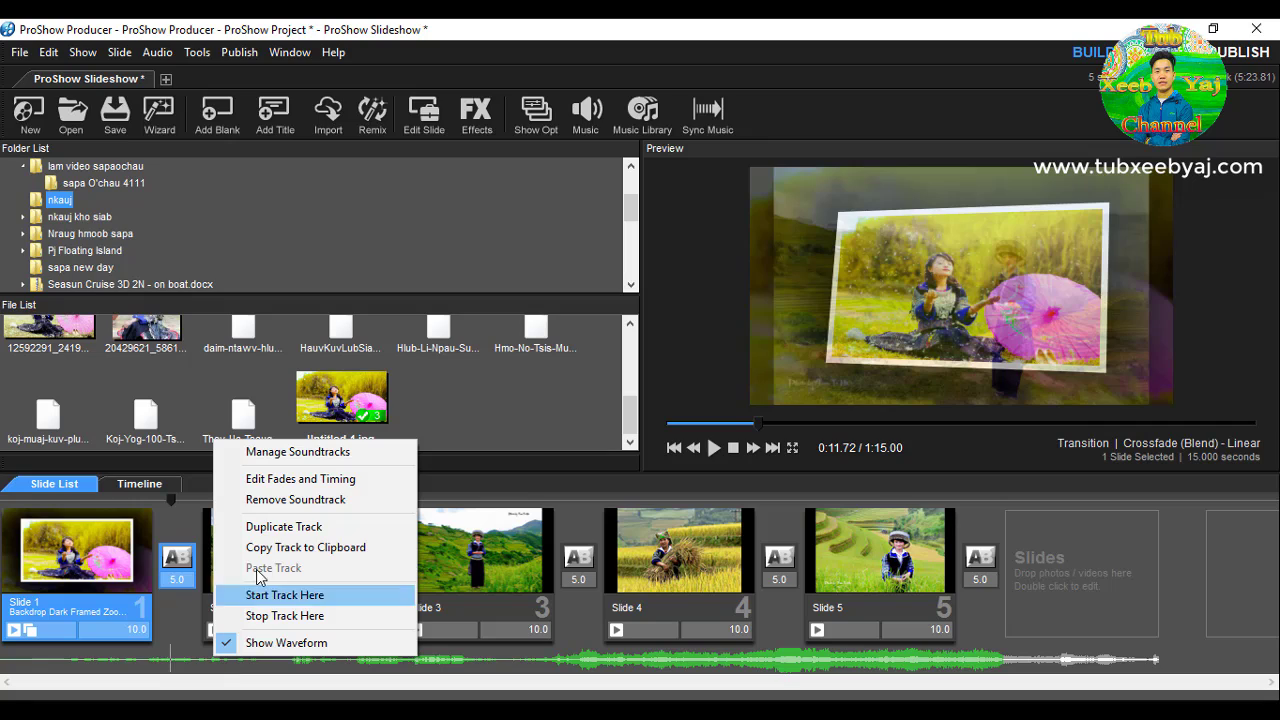
left_click(267, 455)
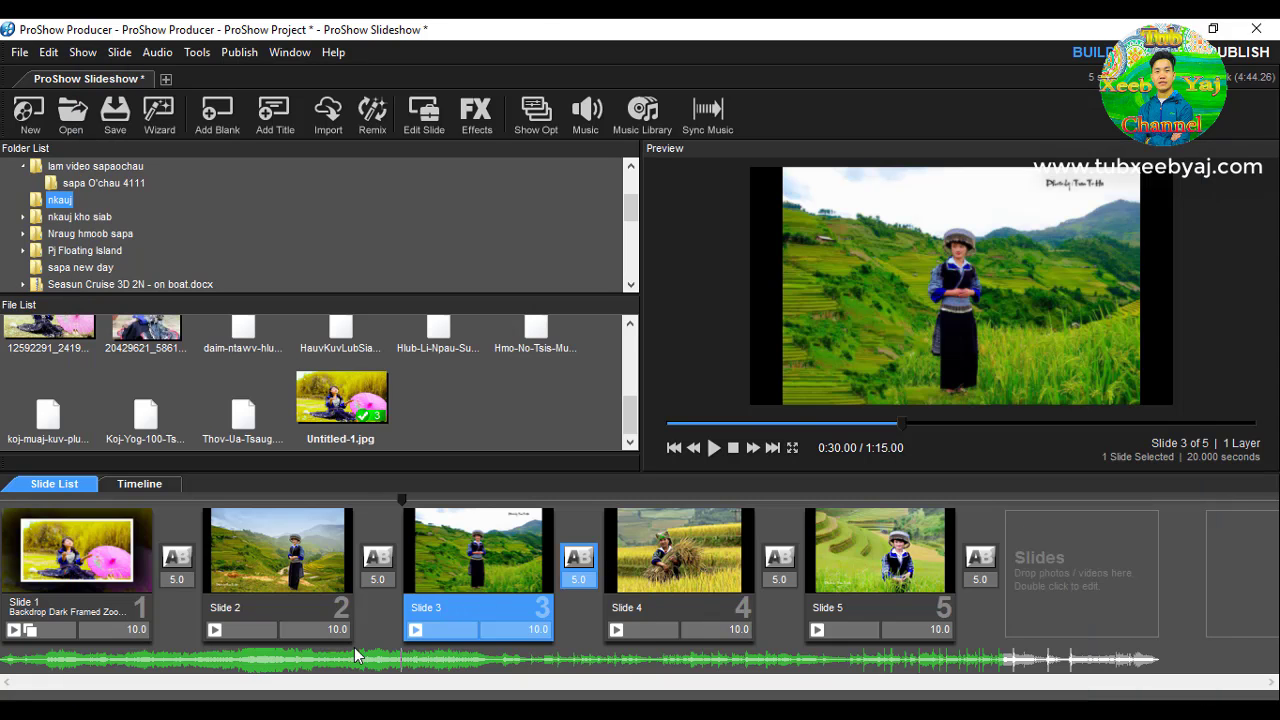
double_click(137, 668)
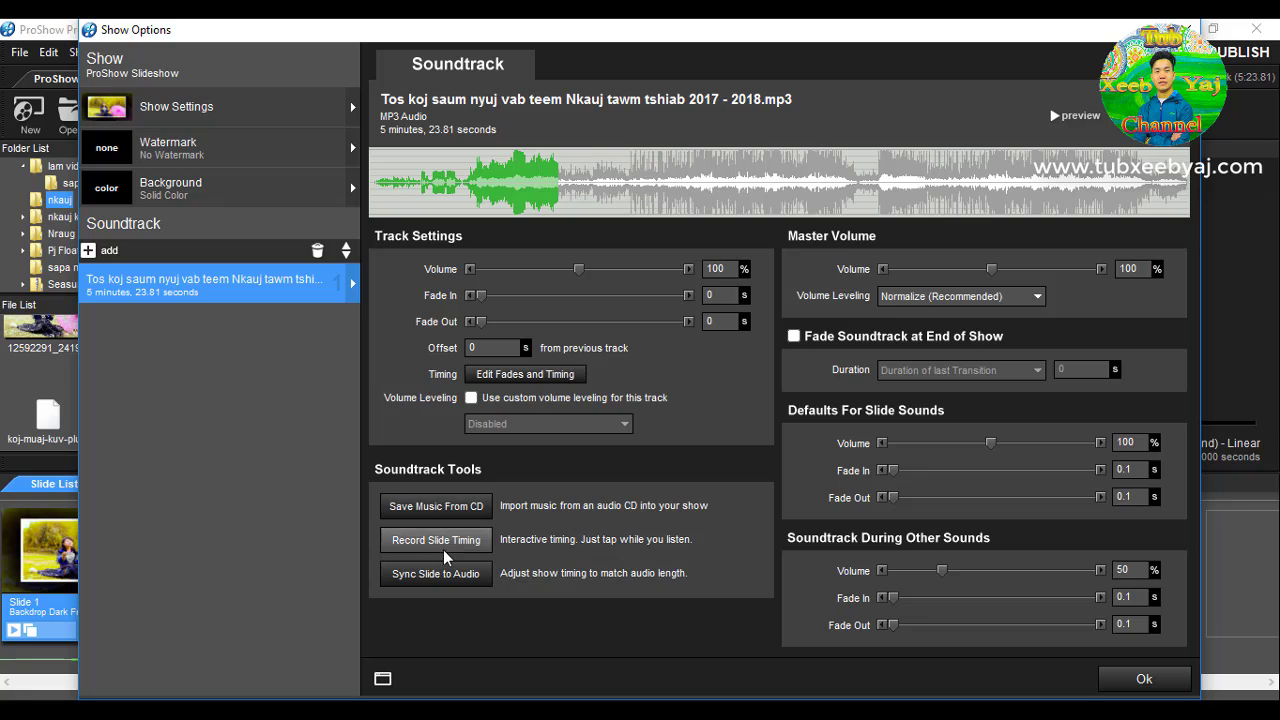
Inspect the Sync Slide to Audio, Save Music From CD and Record Slide Timing tools, leaving each without applying anything
left_click(444, 574)
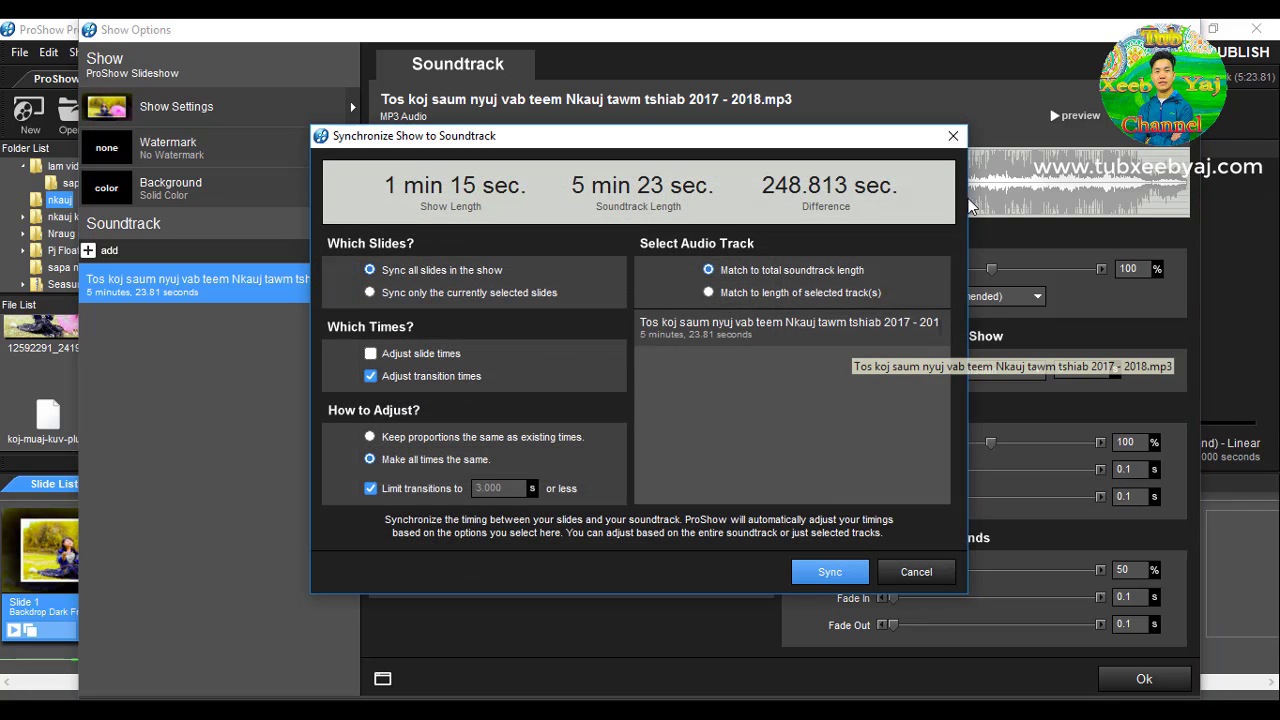
left_click(953, 136)
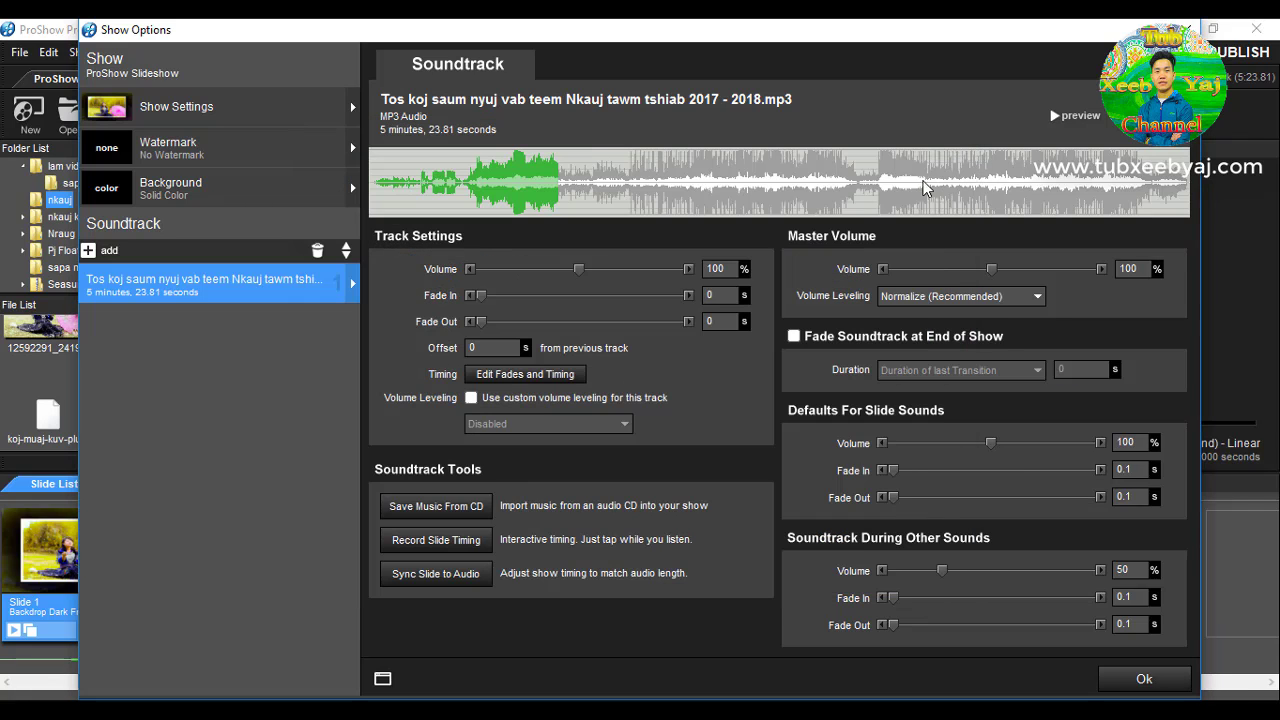
left_click(477, 508)
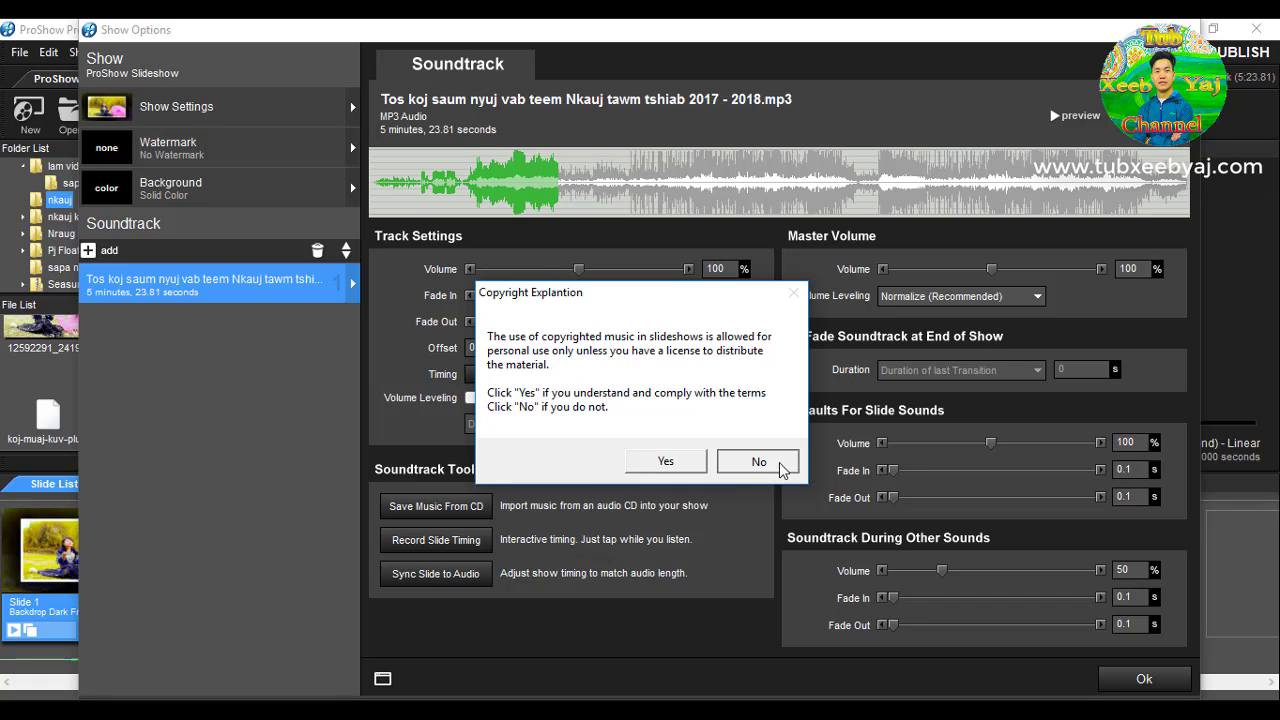
left_click(752, 461)
left_click(474, 543)
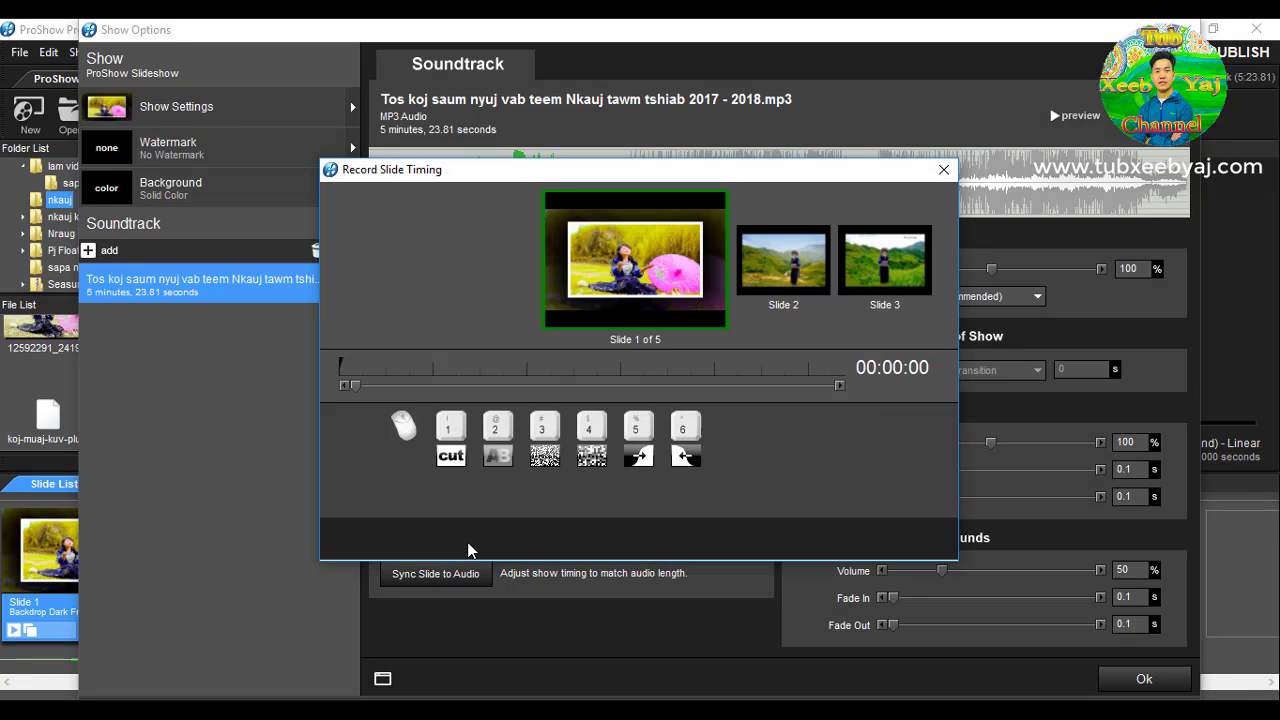
left_click(944, 171)
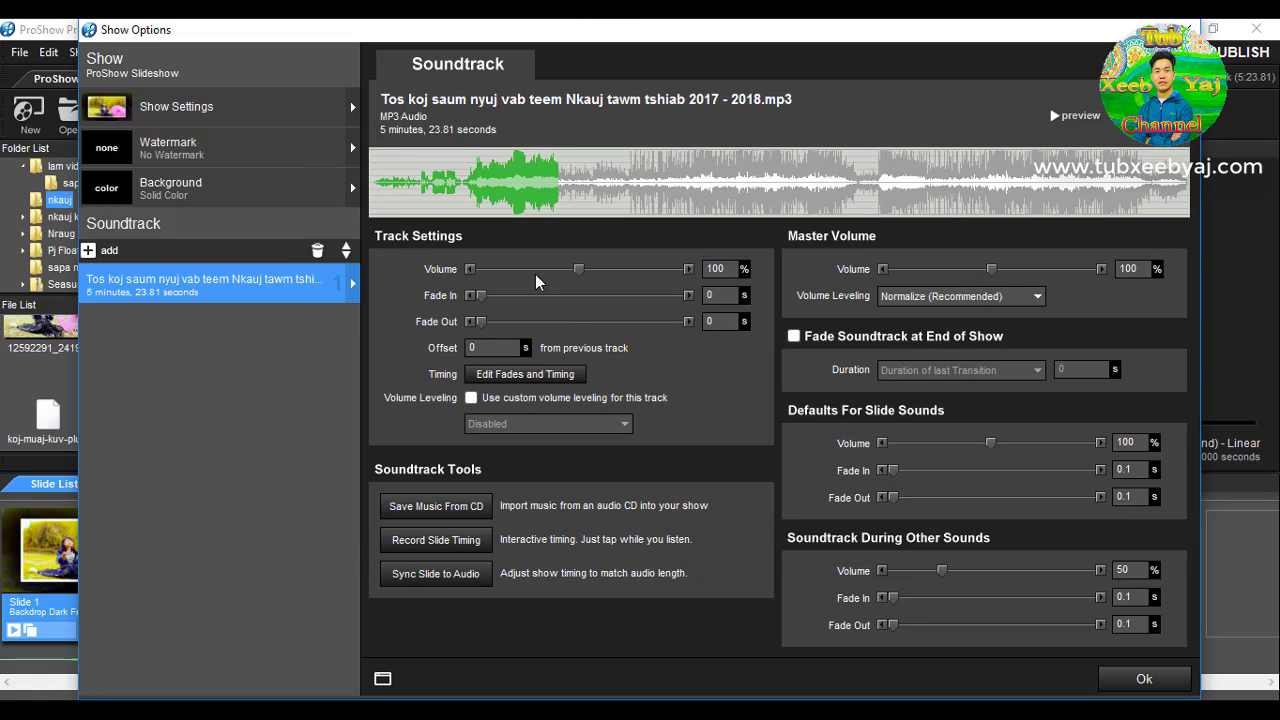
Open the song's Edit Fades and Timing editor and play the track from its beginning and from just before 1:00
left_click(508, 380)
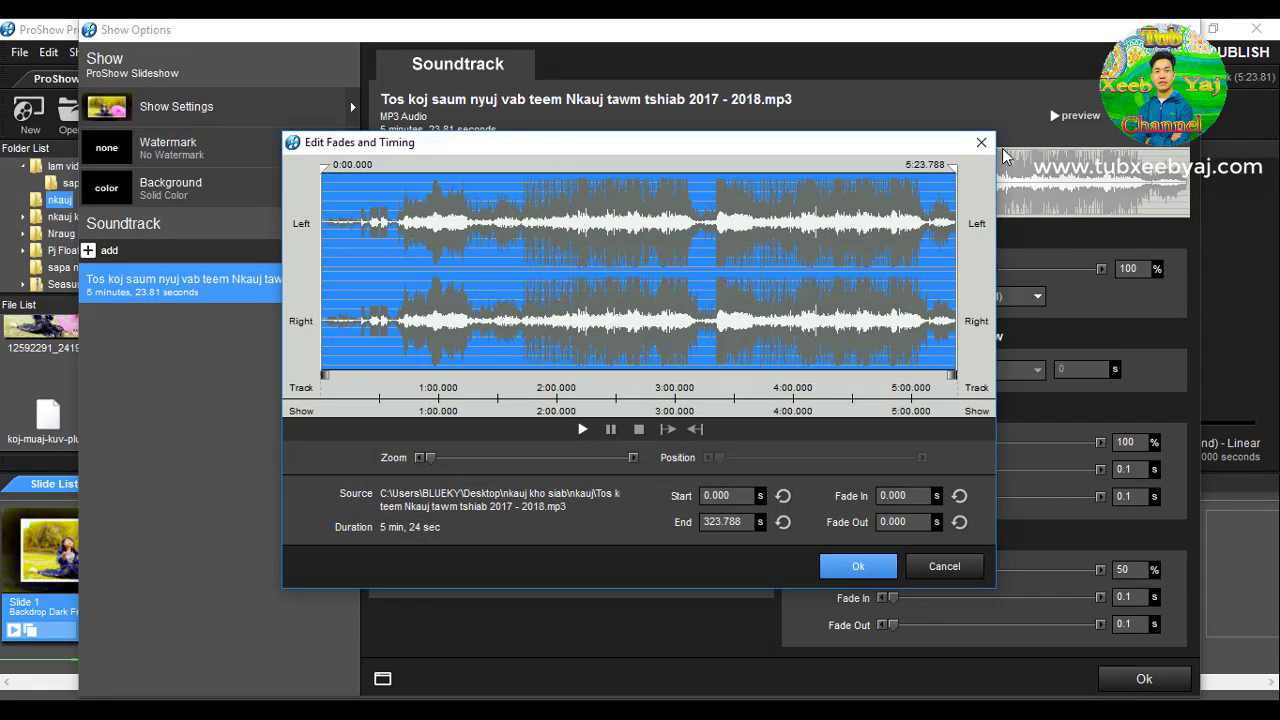
left_click(981, 142)
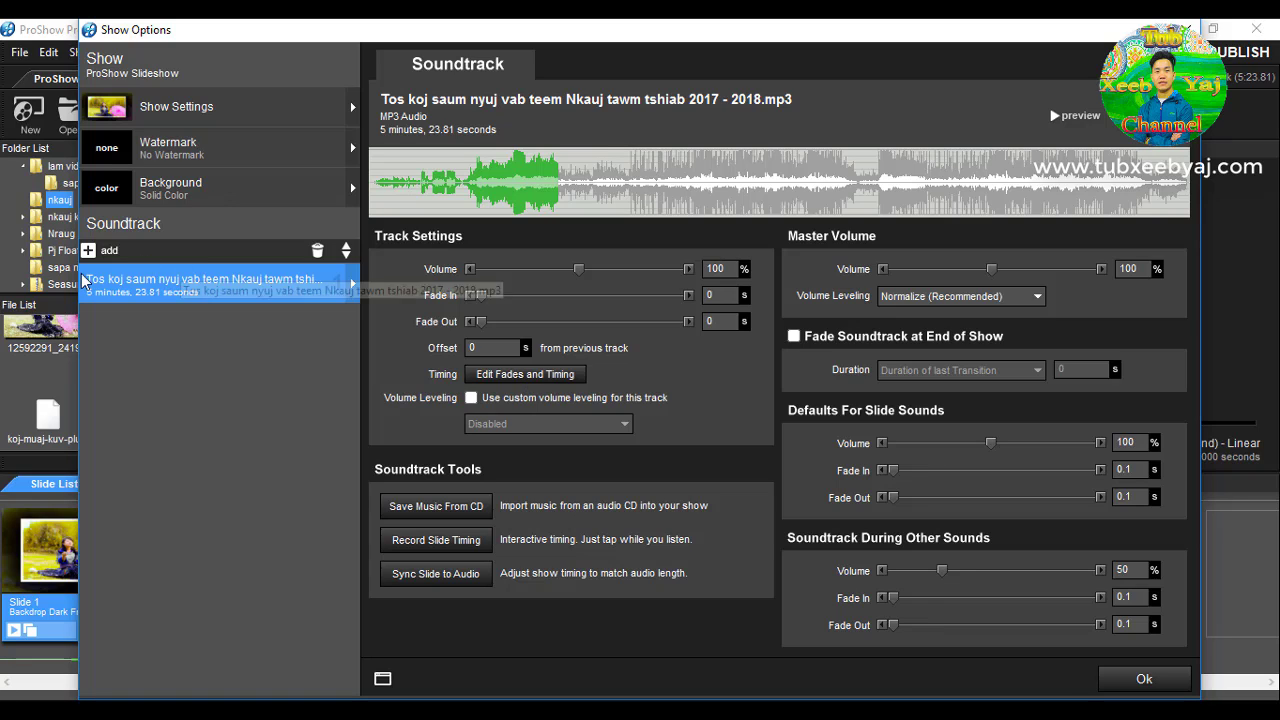
left_click(511, 376)
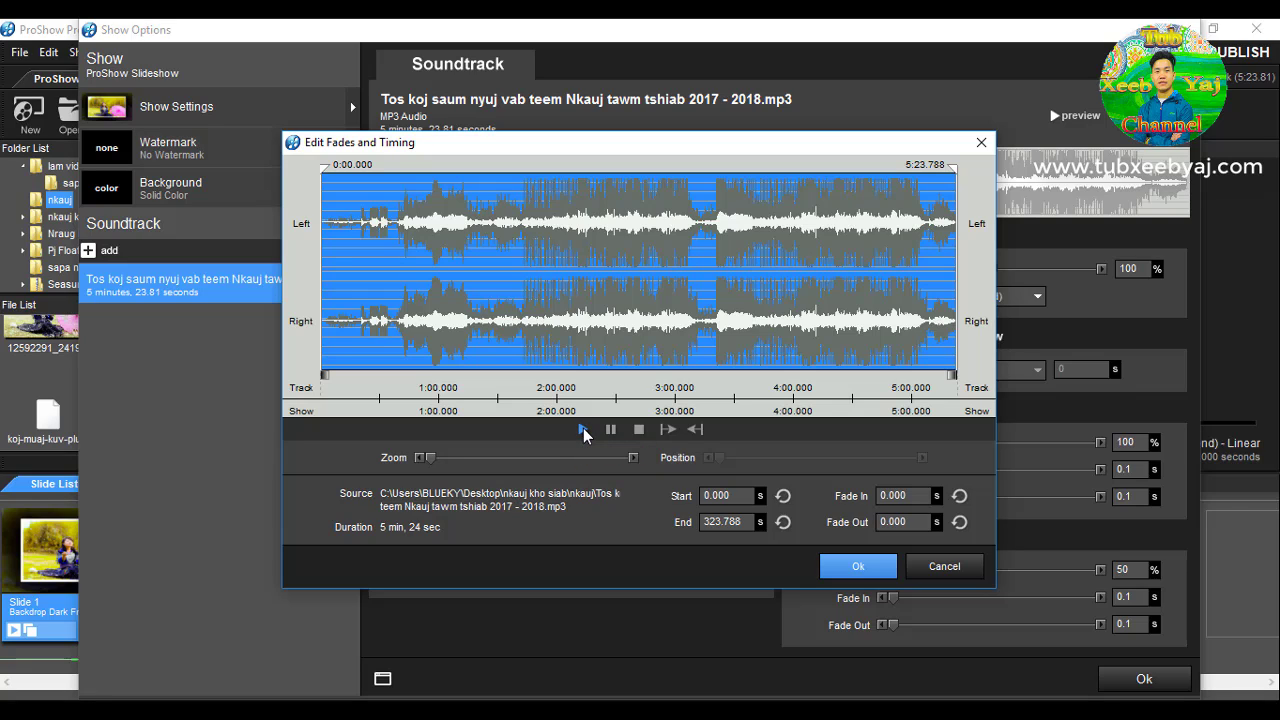
left_click(584, 431)
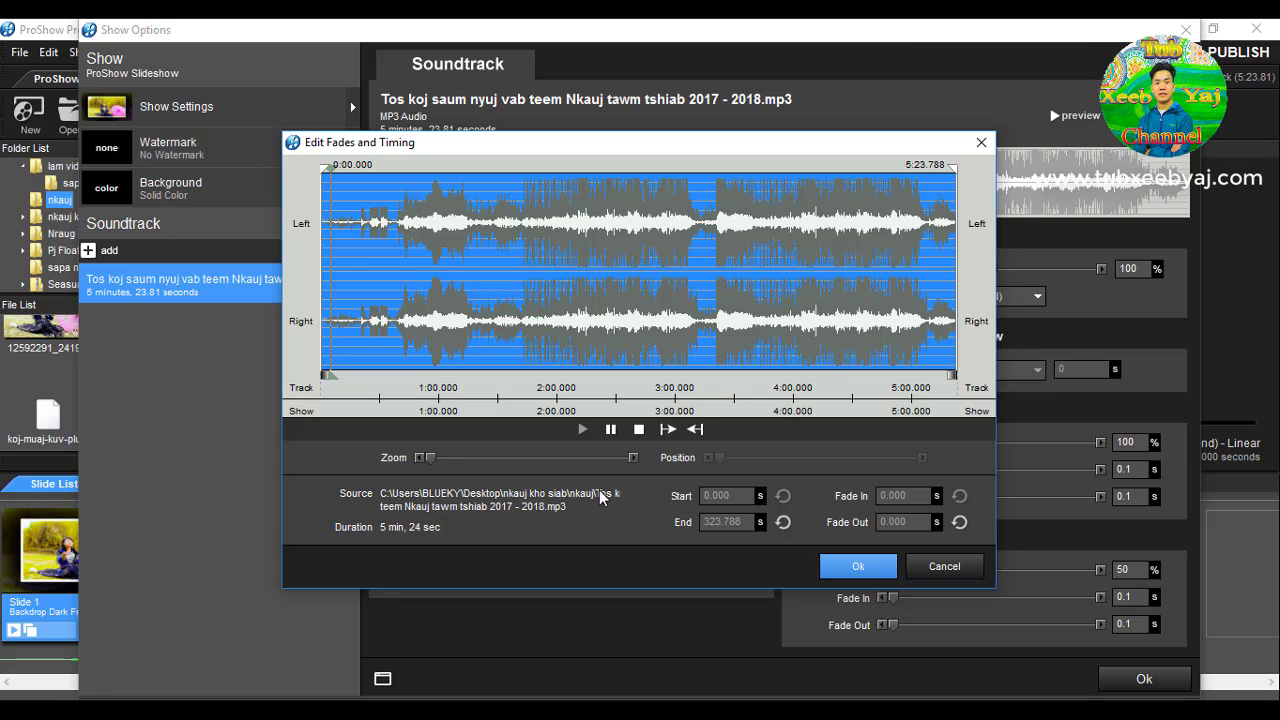
left_click(611, 430)
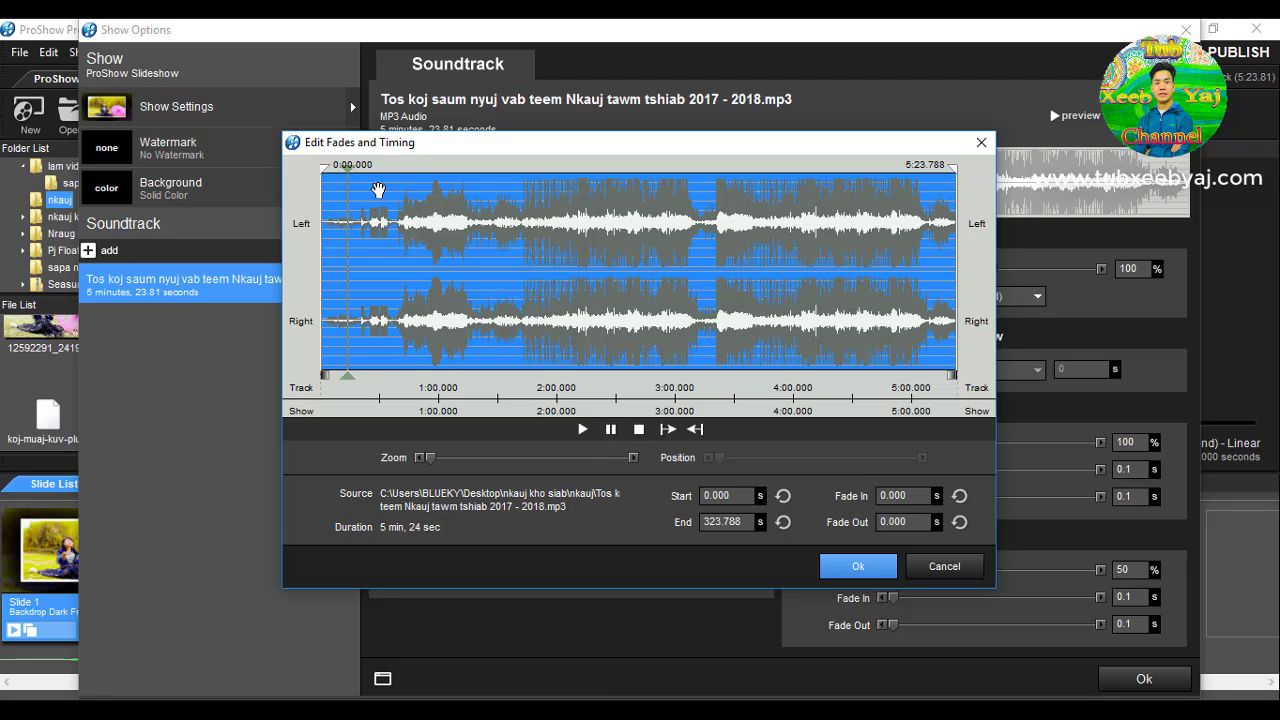
left_click(433, 176)
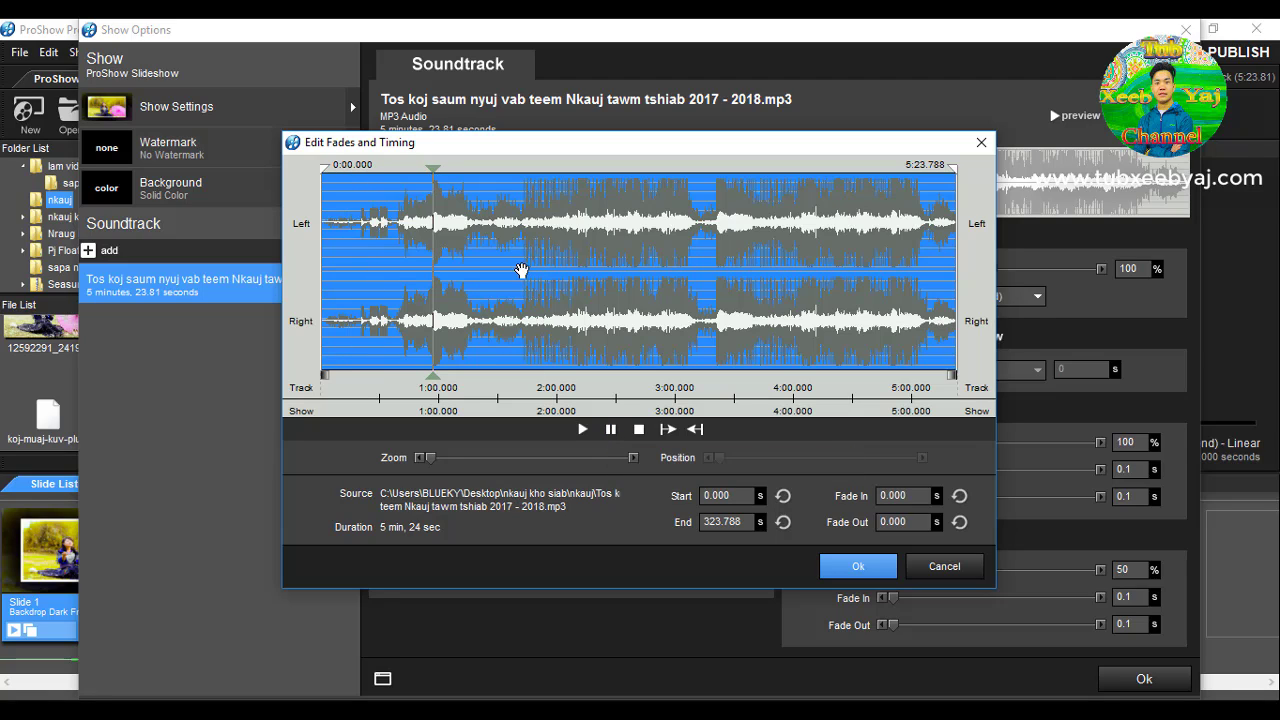
left_click(612, 430)
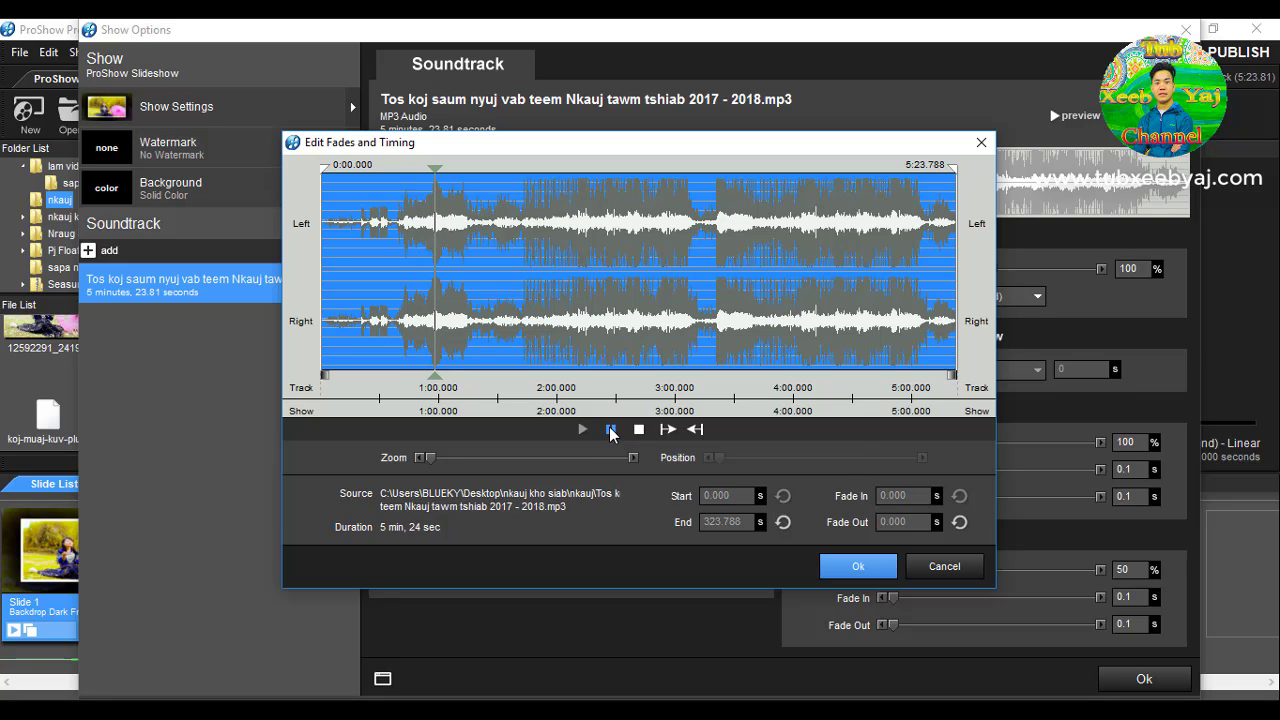
left_click(612, 430)
Lower the computer's playback volume
key("XF86AudioLowerVolume")
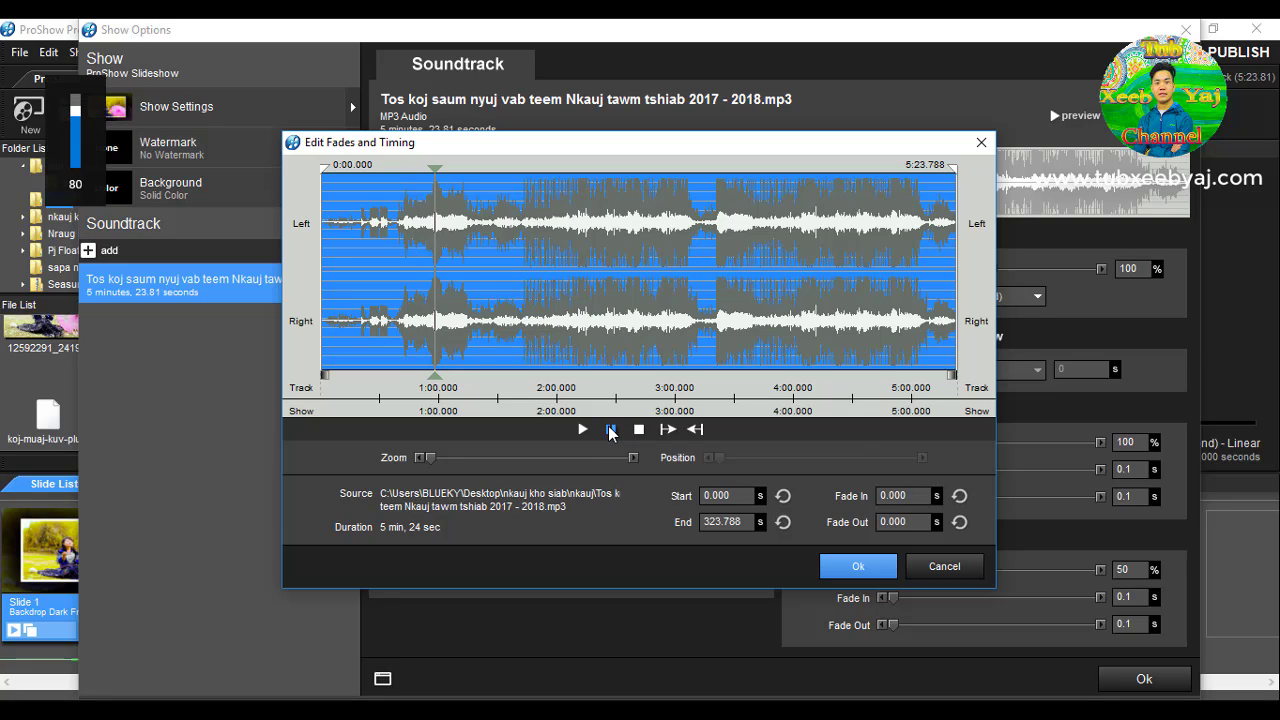
key("XF86AudioLowerVolume")
key("XF86AudioLowerVolume")
key("XF86AudioLowerVolume")
key("XF86AudioLowerVolume")
key("XF86AudioLowerVolume")
key("XF86AudioLowerVolume")
key("XF86AudioLowerVolume")
key("XF86AudioLowerVolume")
key("XF86AudioLowerVolume")
key("XF86AudioLowerVolume")
key("XF86AudioLowerVolume")
key("XF86AudioLowerVolume")
key("XF86AudioLowerVolume")
key("XF86AudioLowerVolume")
key("XF86AudioLowerVolume")
Audition the song with the playhead placed at various points within its first minute, stopping playback each time
left_click_drag(438, 176, 390, 176)
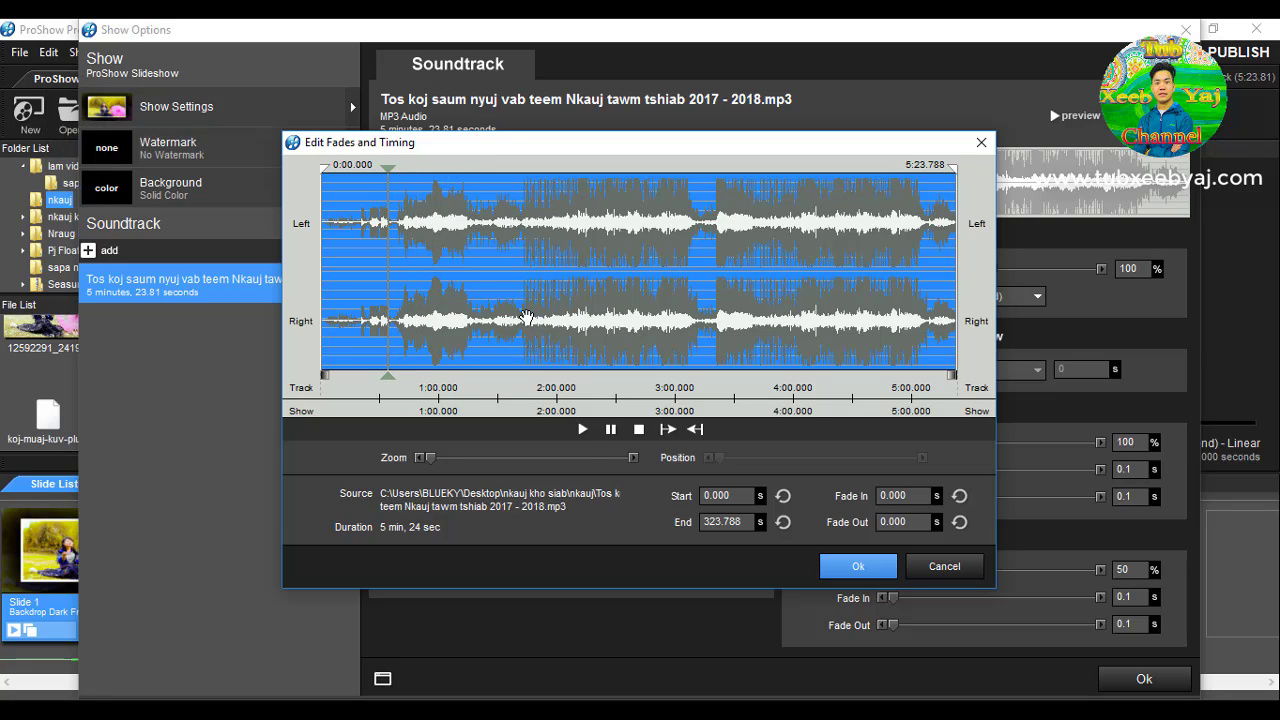
left_click(582, 430)
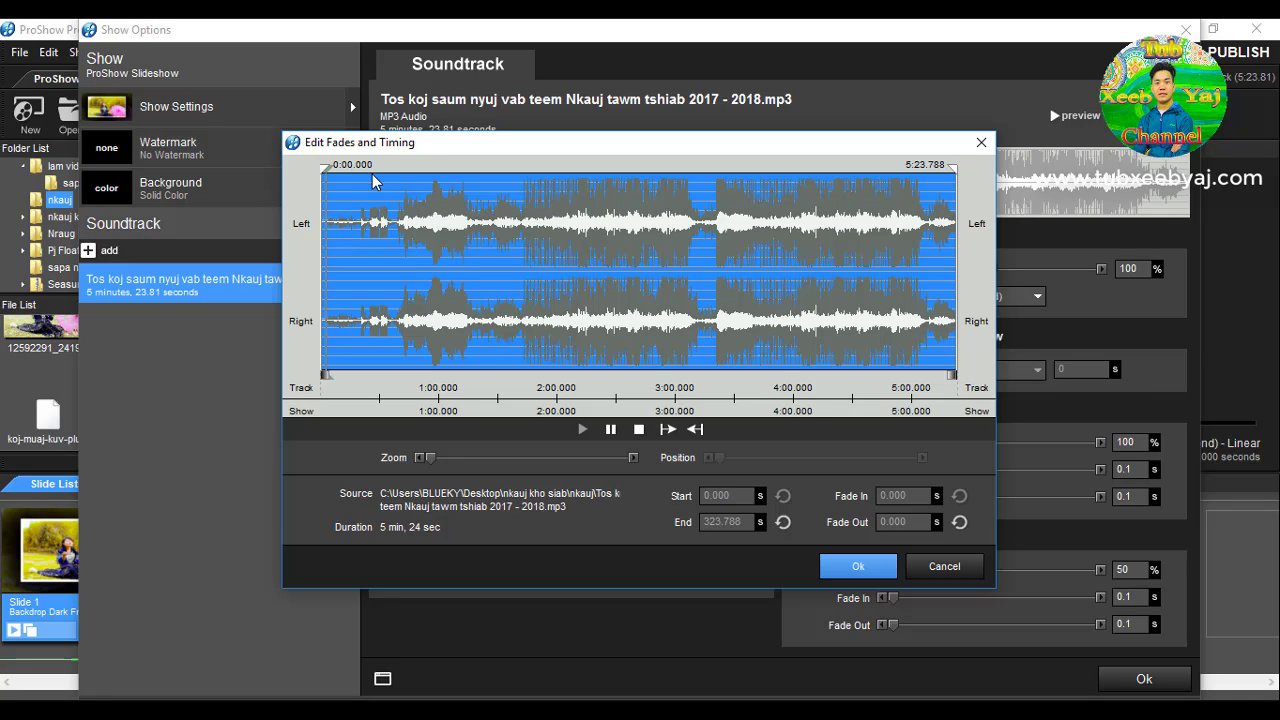
left_click(611, 429)
left_click(611, 429)
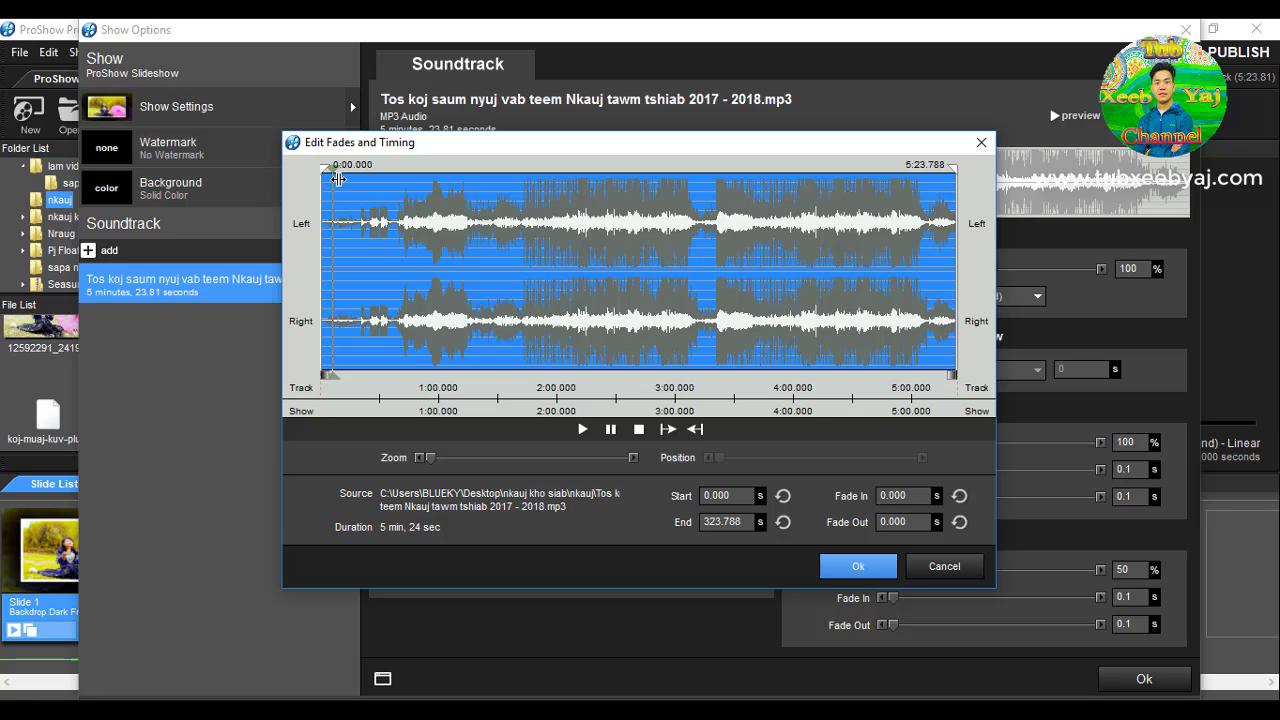
left_click_drag(338, 179, 399, 191)
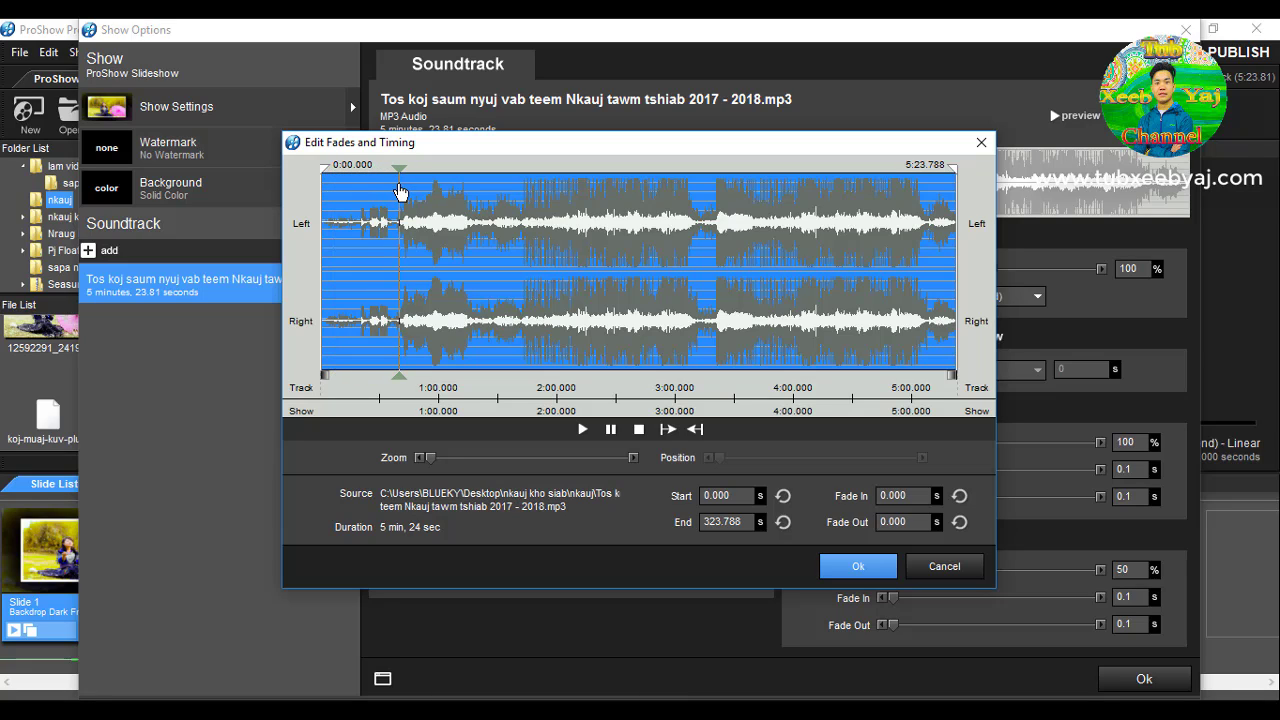
left_click(583, 430)
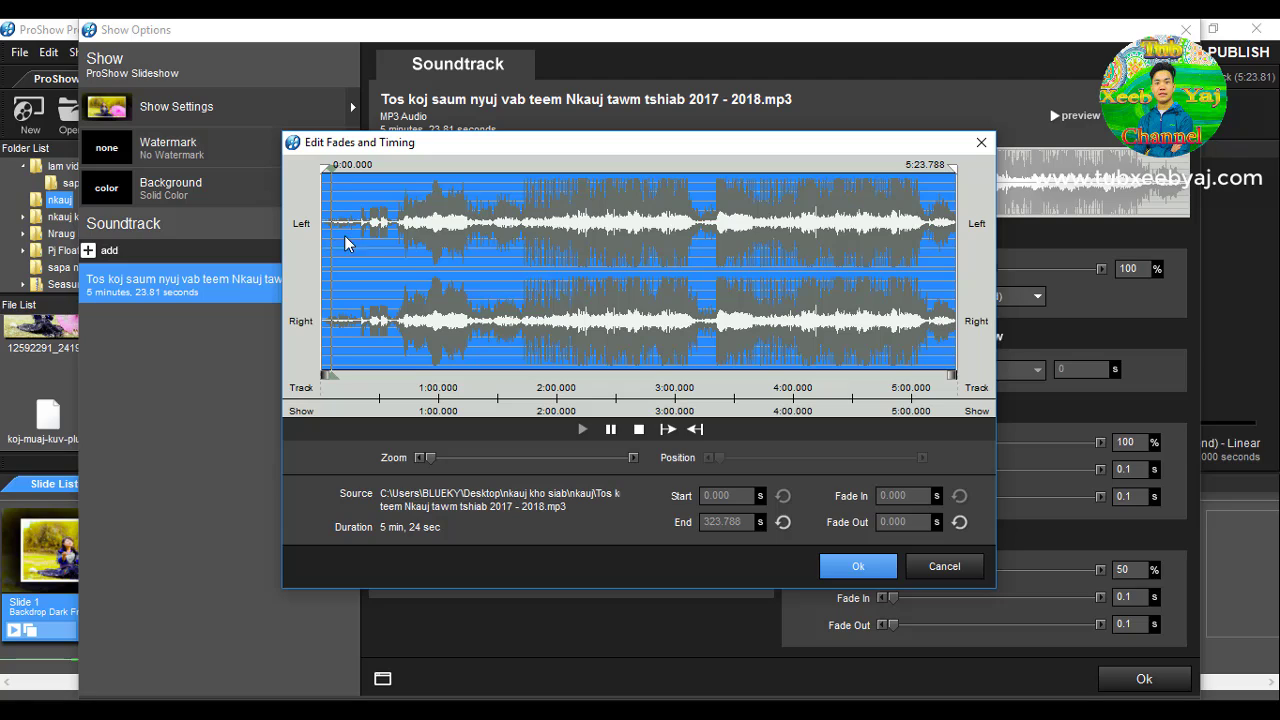
left_click(636, 429)
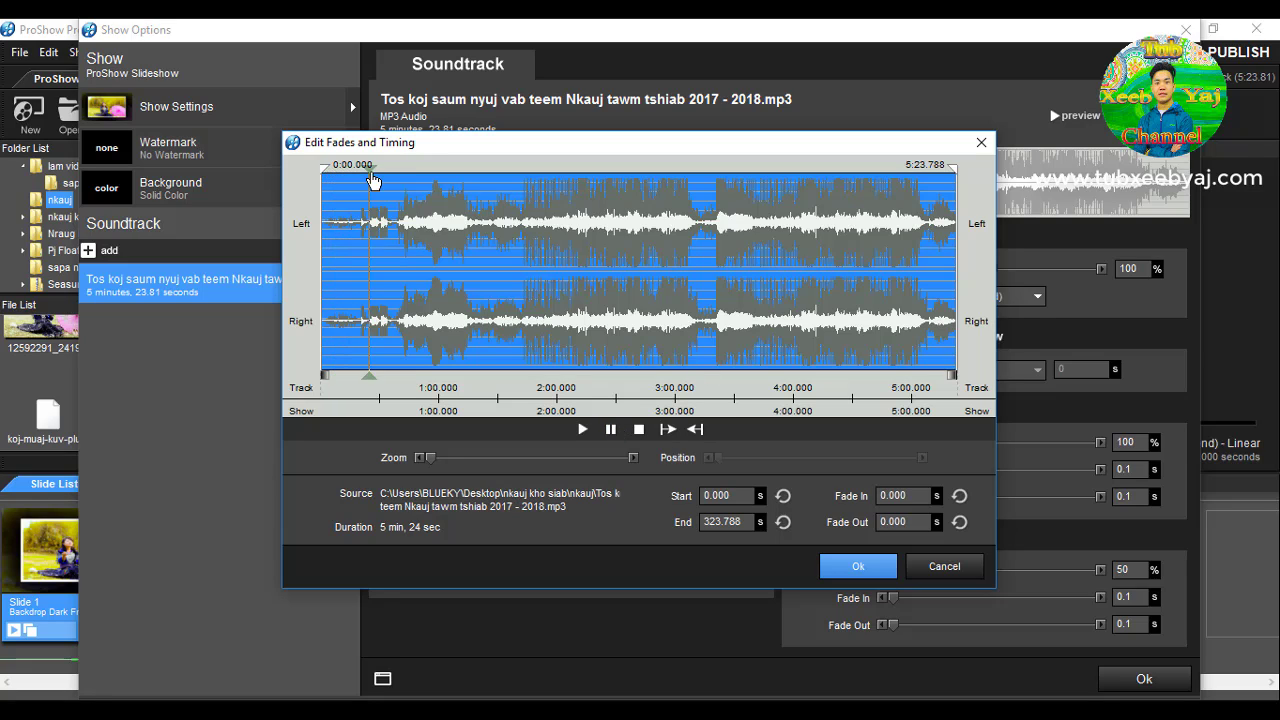
left_click(402, 186)
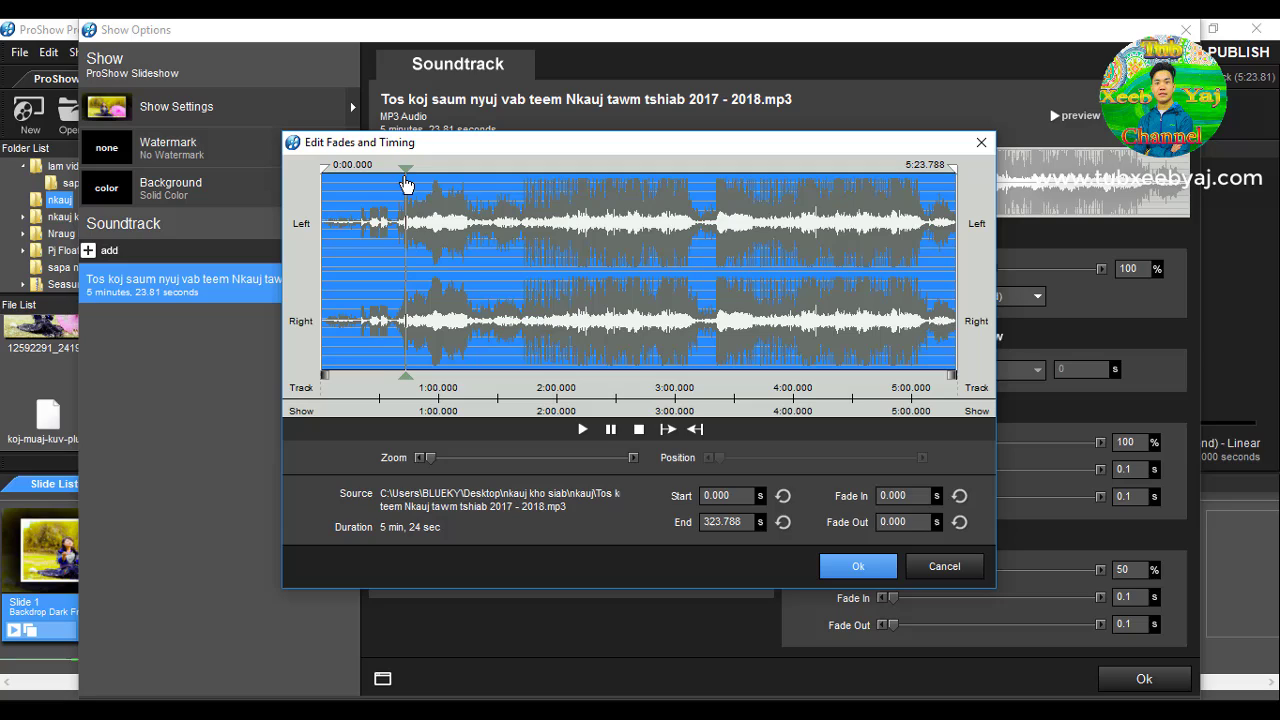
left_click(582, 429)
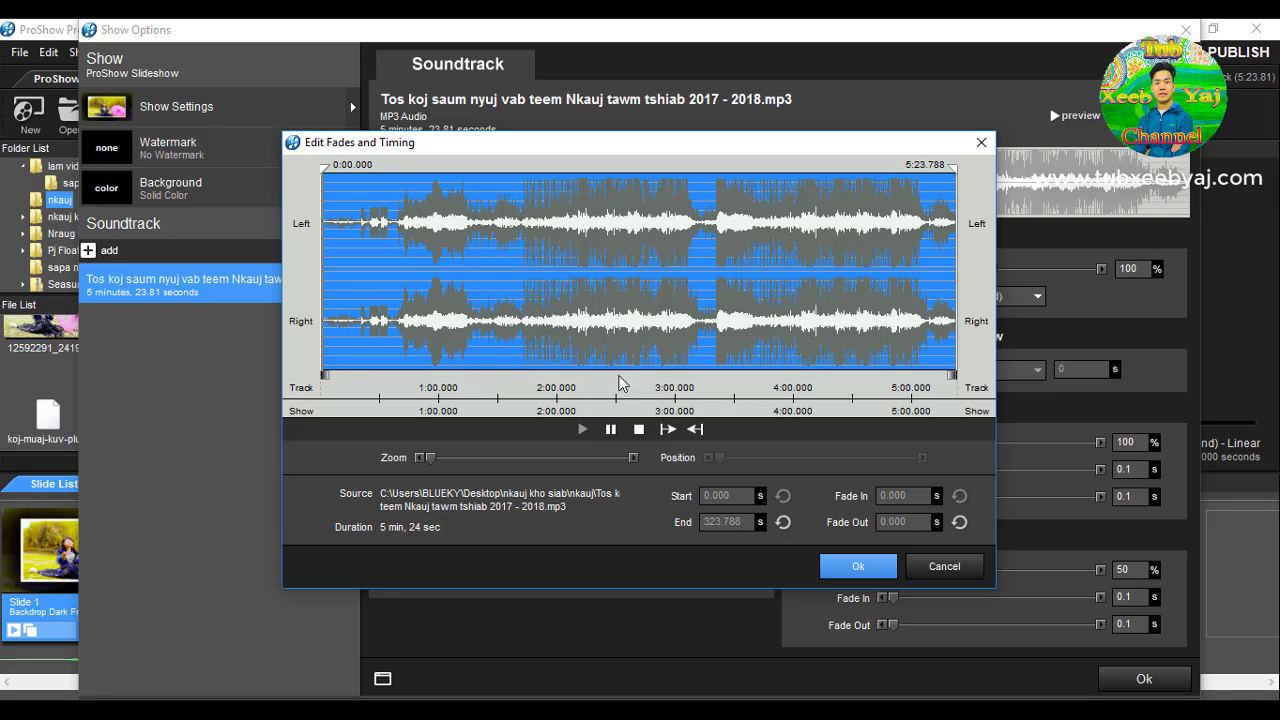
left_click(632, 431)
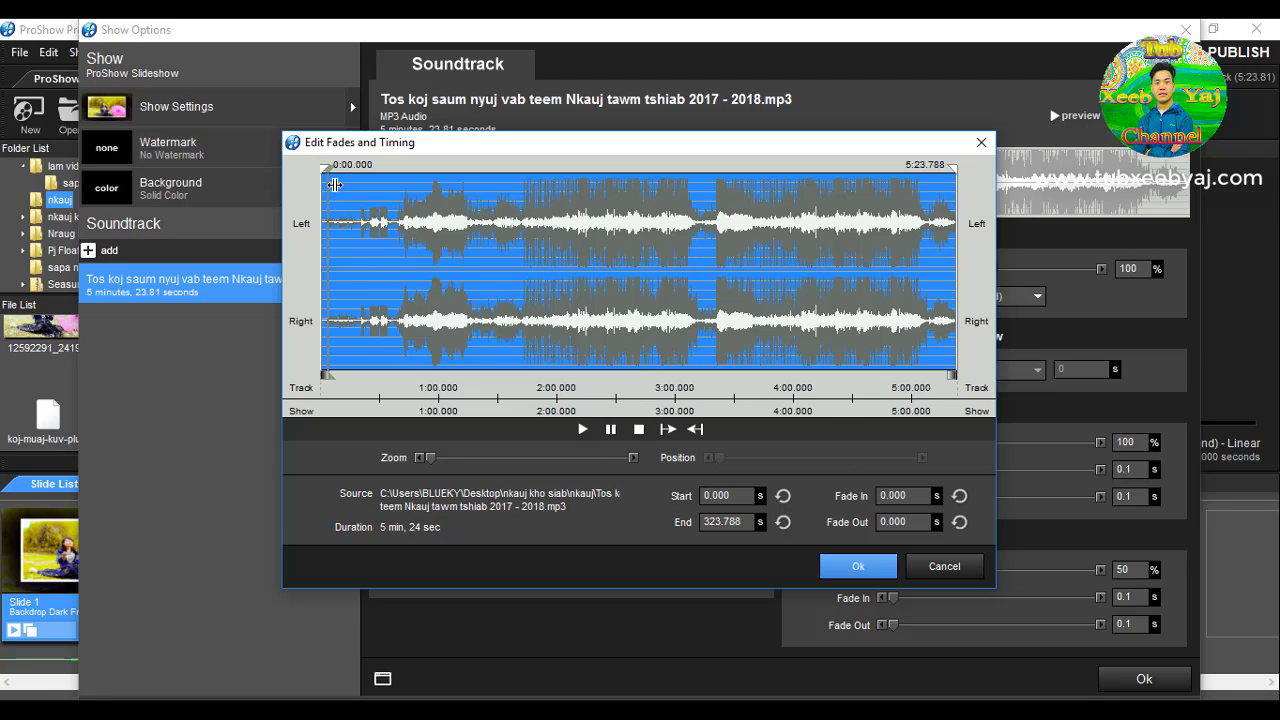
Place the playhead where the louder section begins and set the track's start time there, at 42.255 s
left_click(387, 182)
left_click(404, 180)
left_click(667, 430)
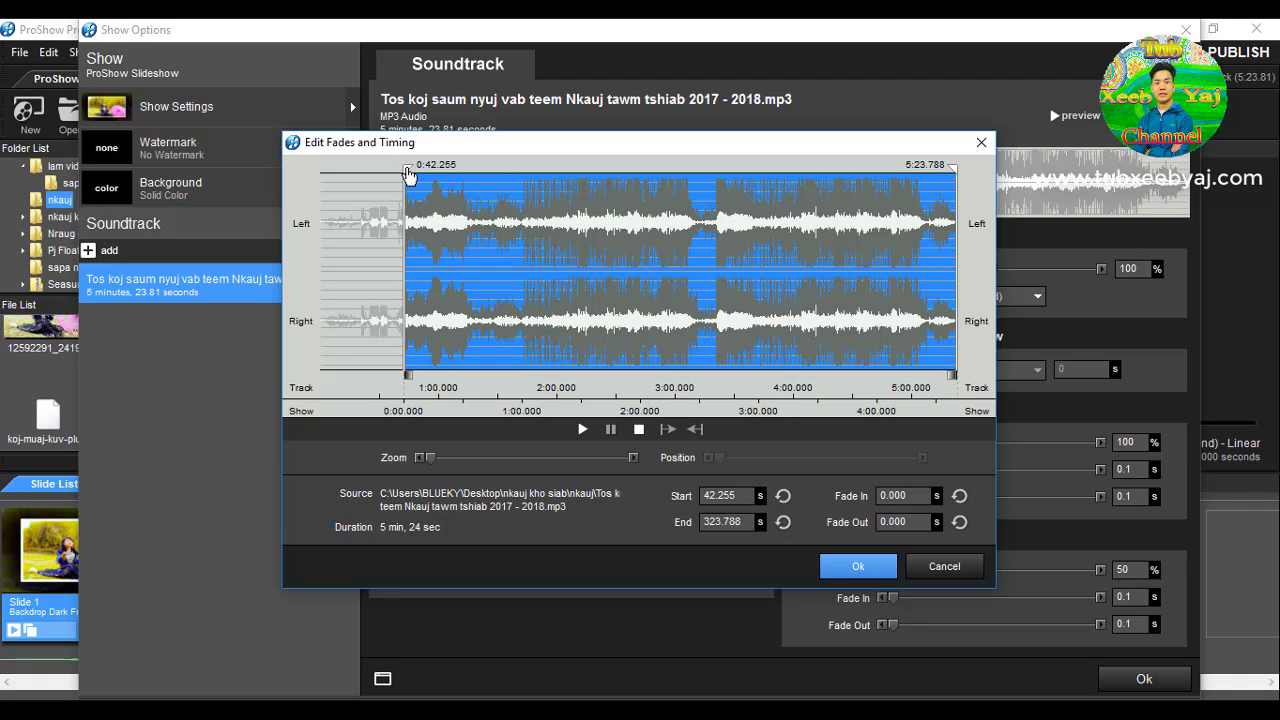
Move the track's start marker to 16.665 s, then pull the end marker inward and return it to 323.788 s
left_click_drag(405, 163, 355, 190)
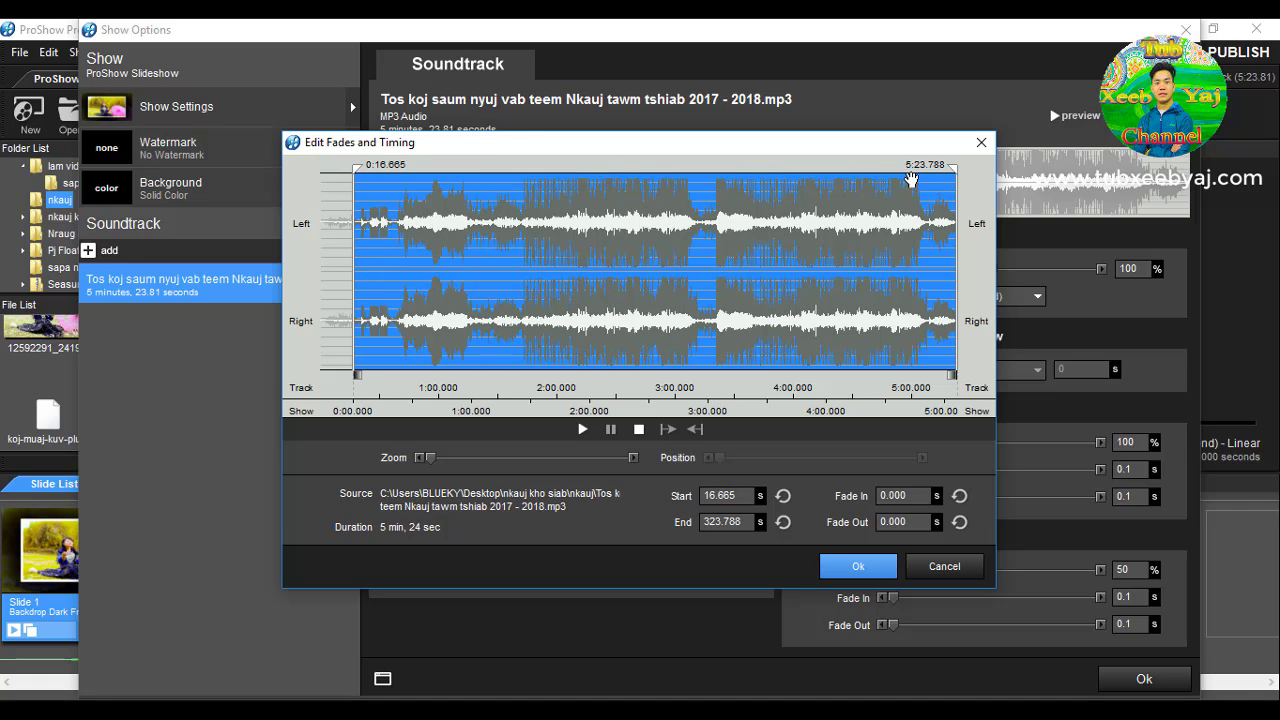
left_click_drag(956, 174, 502, 175)
left_click_drag(580, 174, 960, 178)
Move the track's start marker to 32.378 s and play the song from there
left_click_drag(356, 178, 388, 178)
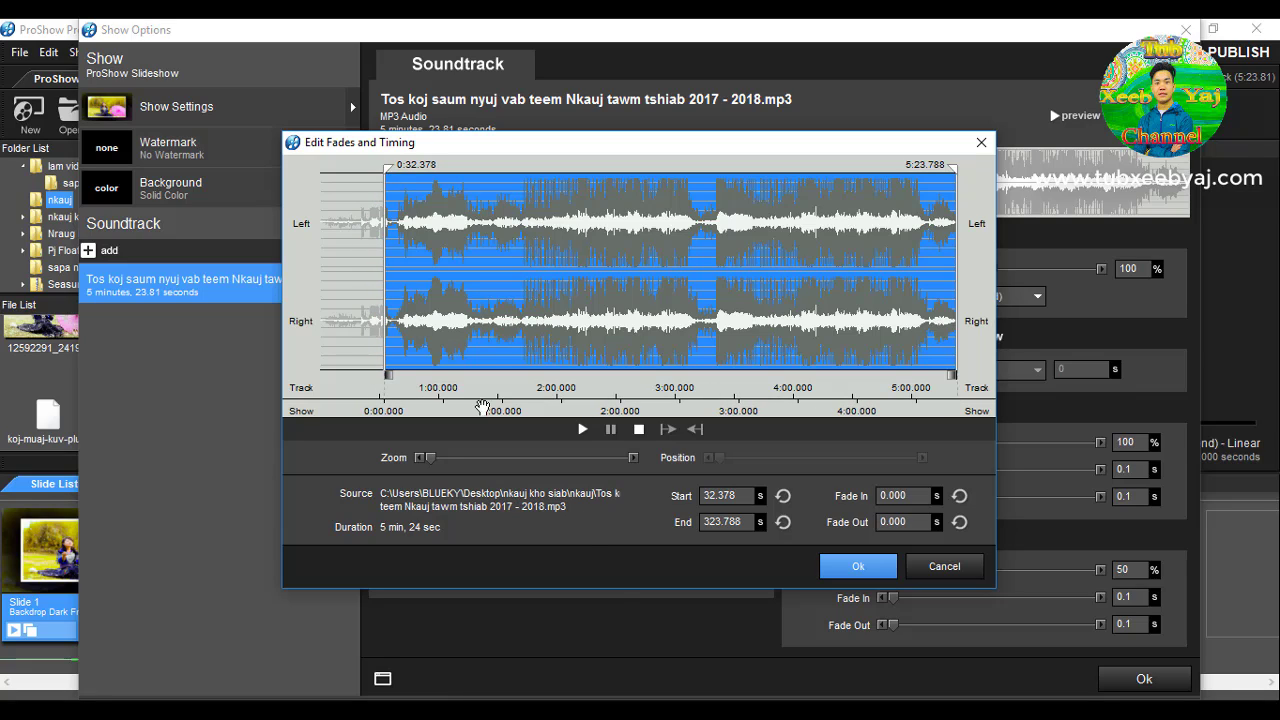
left_click(582, 429)
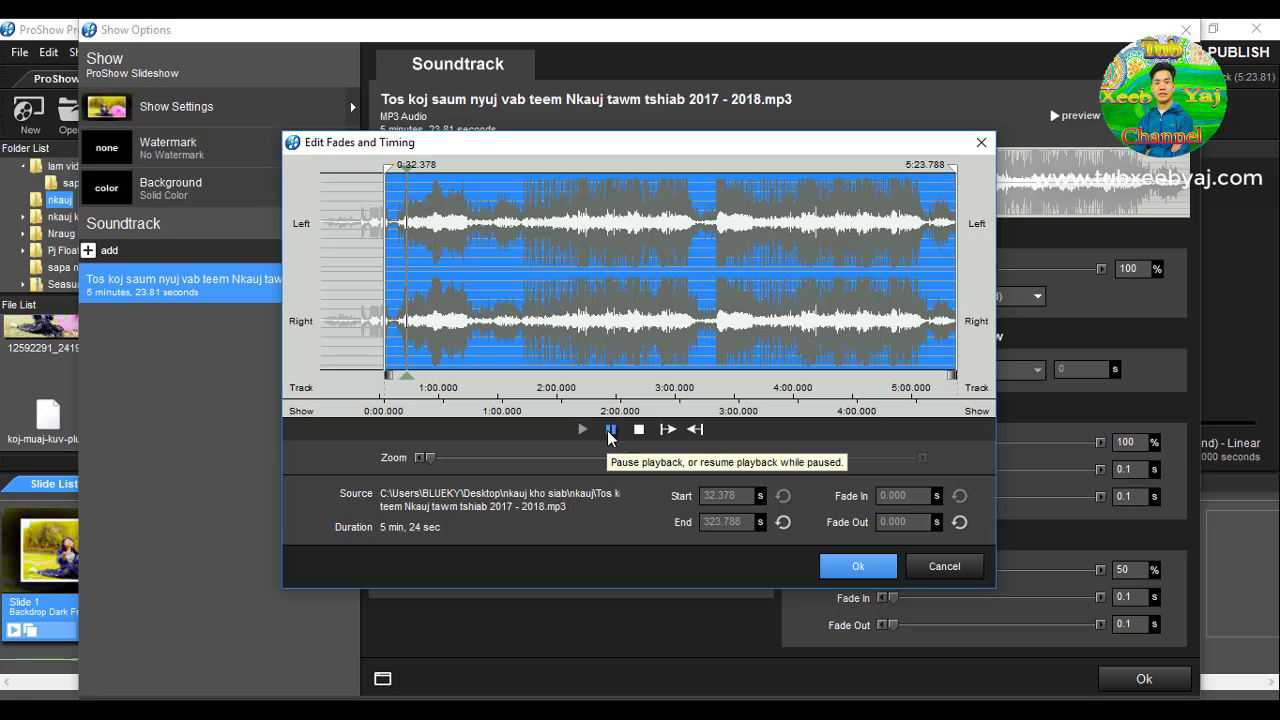
left_click(610, 429)
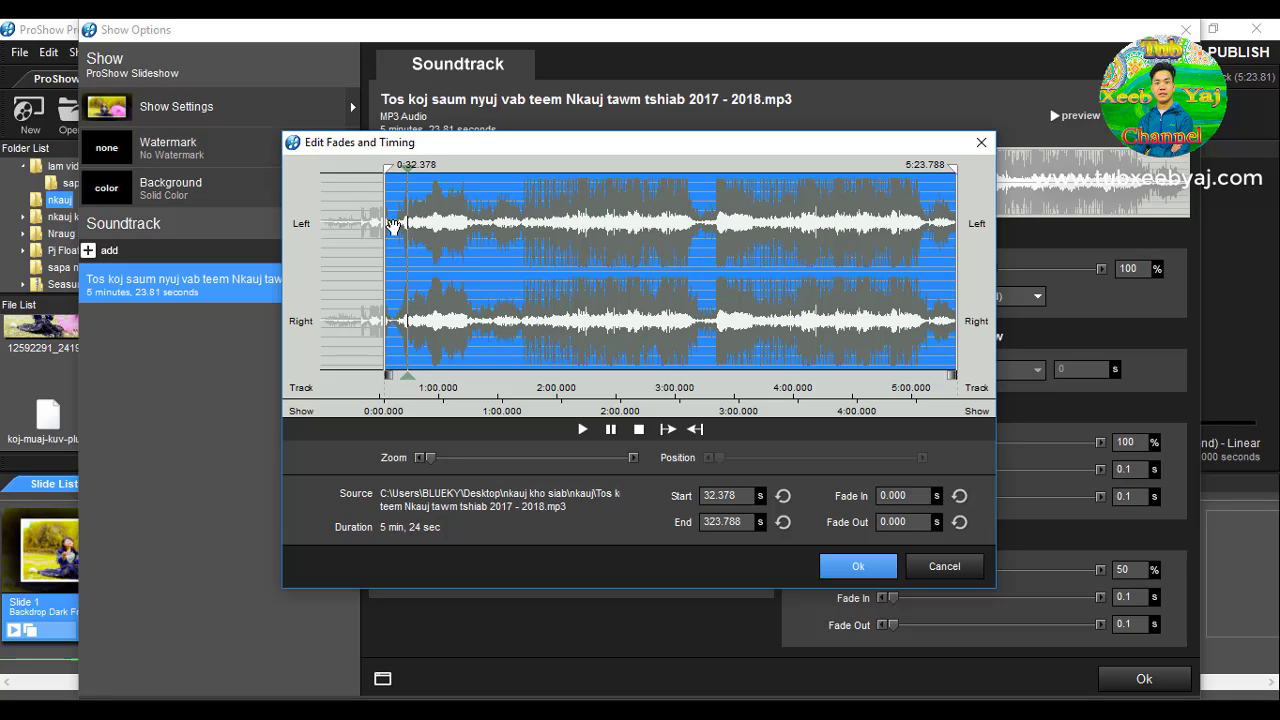
Set the track's start time to 39.520 s, keep its end at 323.788 s, audition the opening and accept the timing
mouse_move(409, 172)
left_mouse_down()
mouse_move(391, 175)
mouse_move(403, 179)
left_mouse_up()
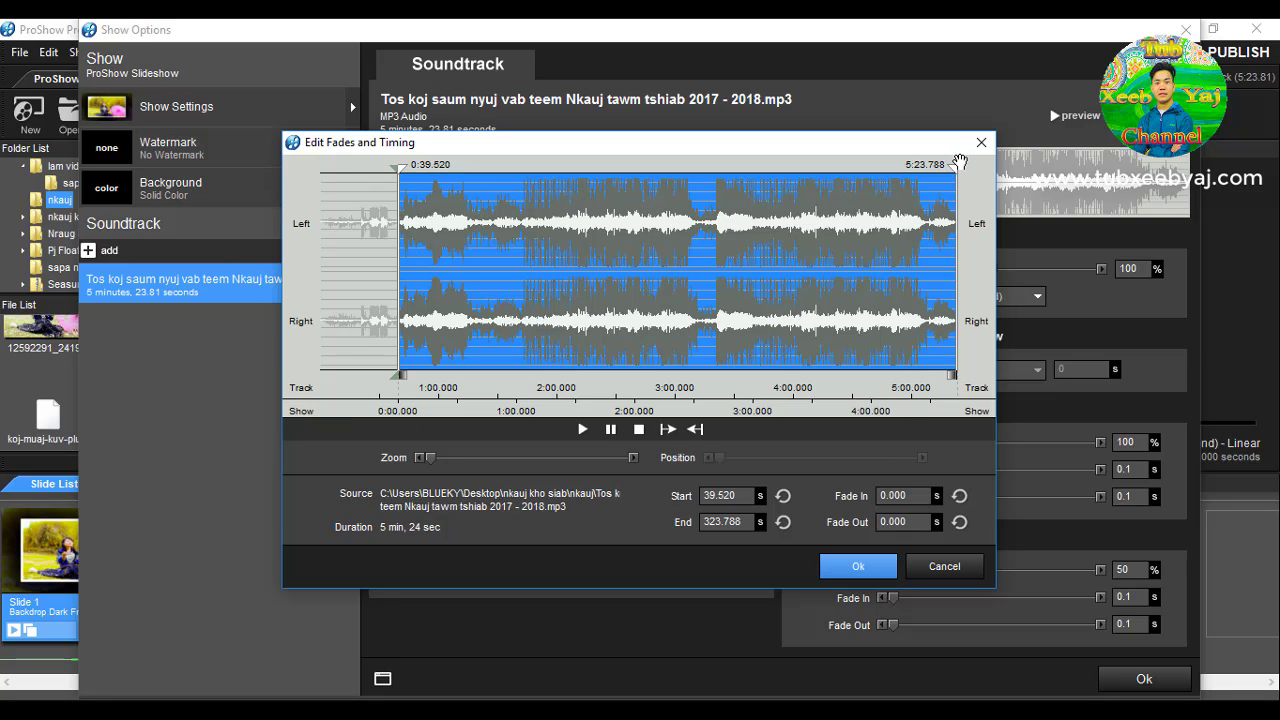
mouse_move(958, 166)
left_mouse_down()
mouse_move(898, 182)
mouse_move(643, 181)
mouse_move(959, 191)
mouse_move(839, 227)
mouse_move(977, 225)
left_mouse_up()
left_click(581, 430)
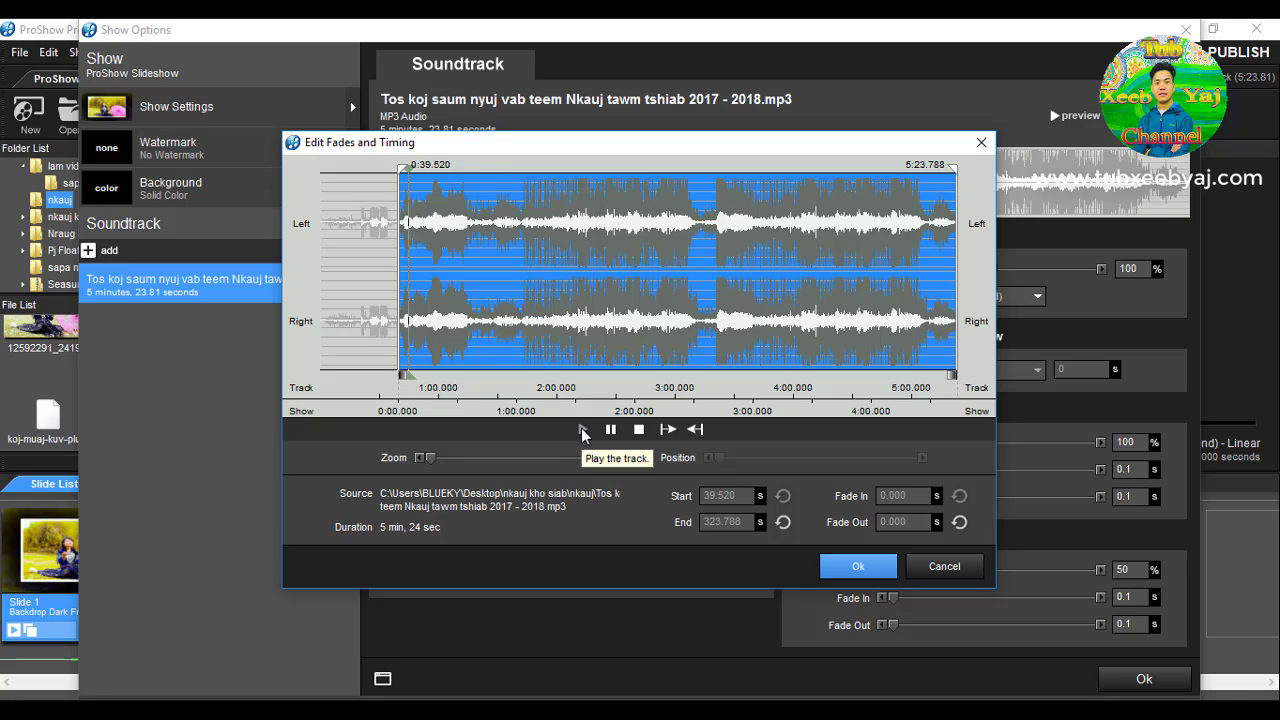
left_click(604, 432)
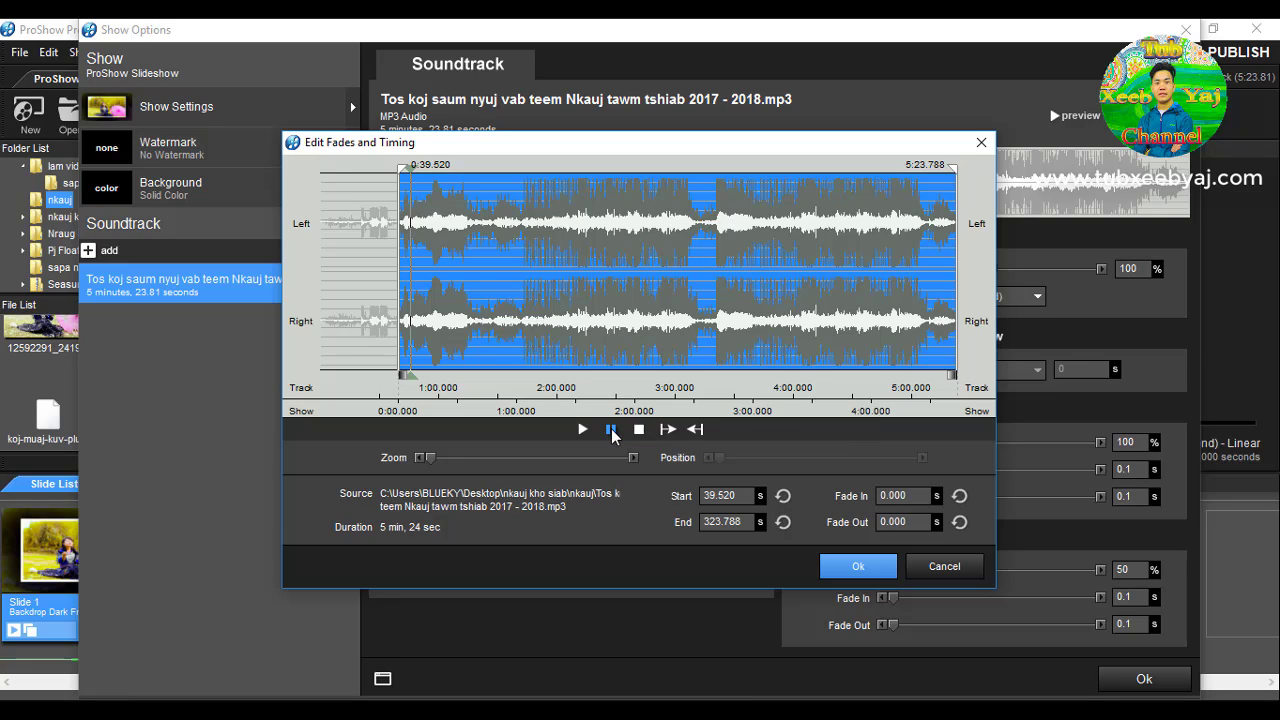
left_click(858, 567)
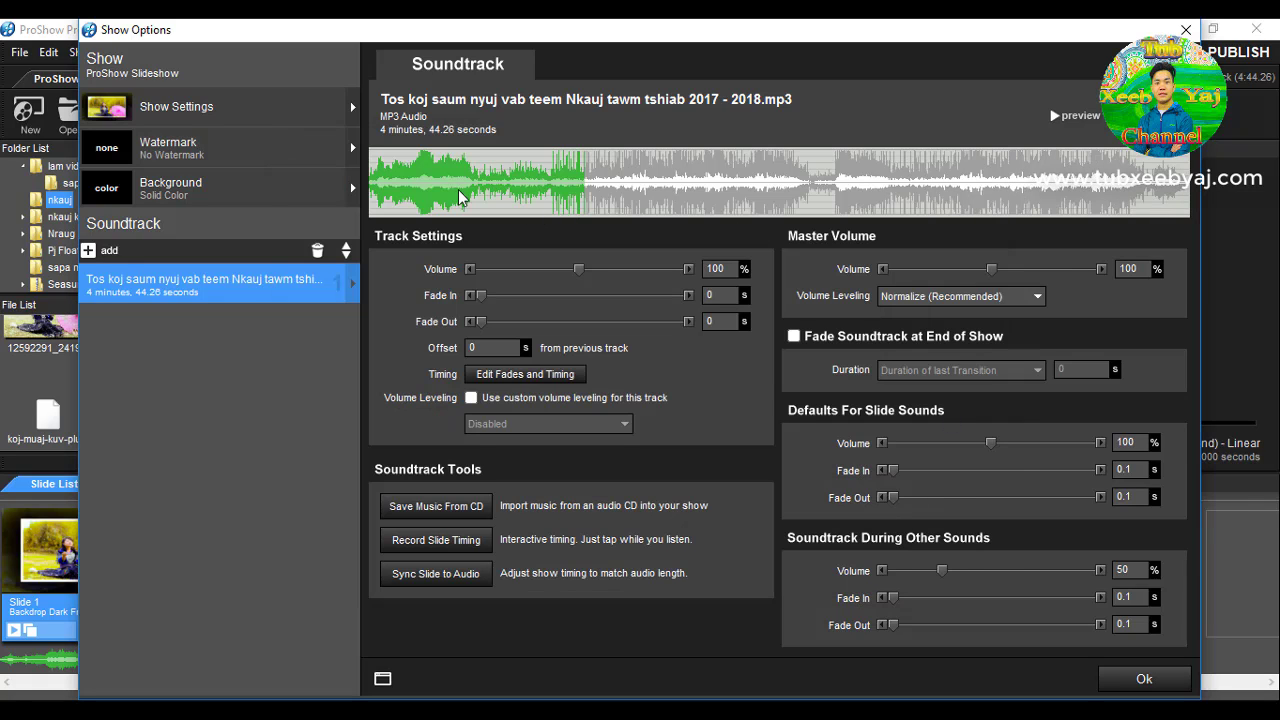
Accept the show options and play the slideshow from the first transition into slide 2
left_click(1143, 680)
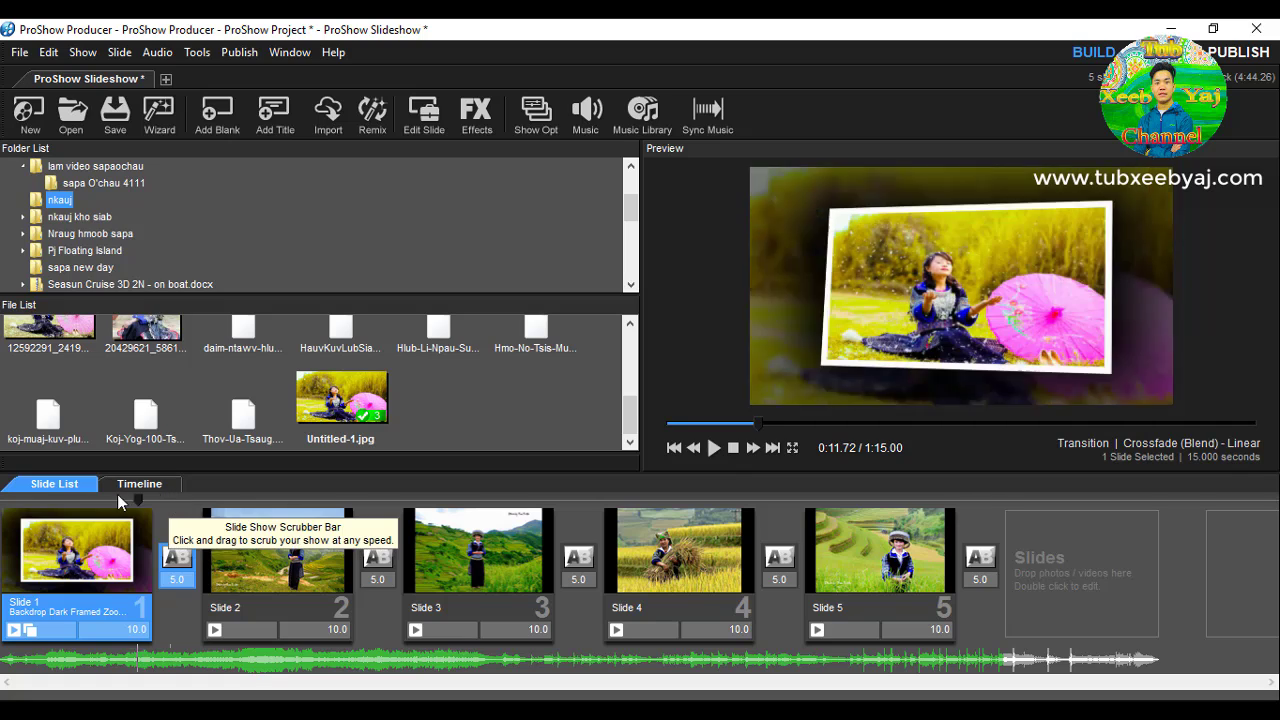
left_click(712, 449)
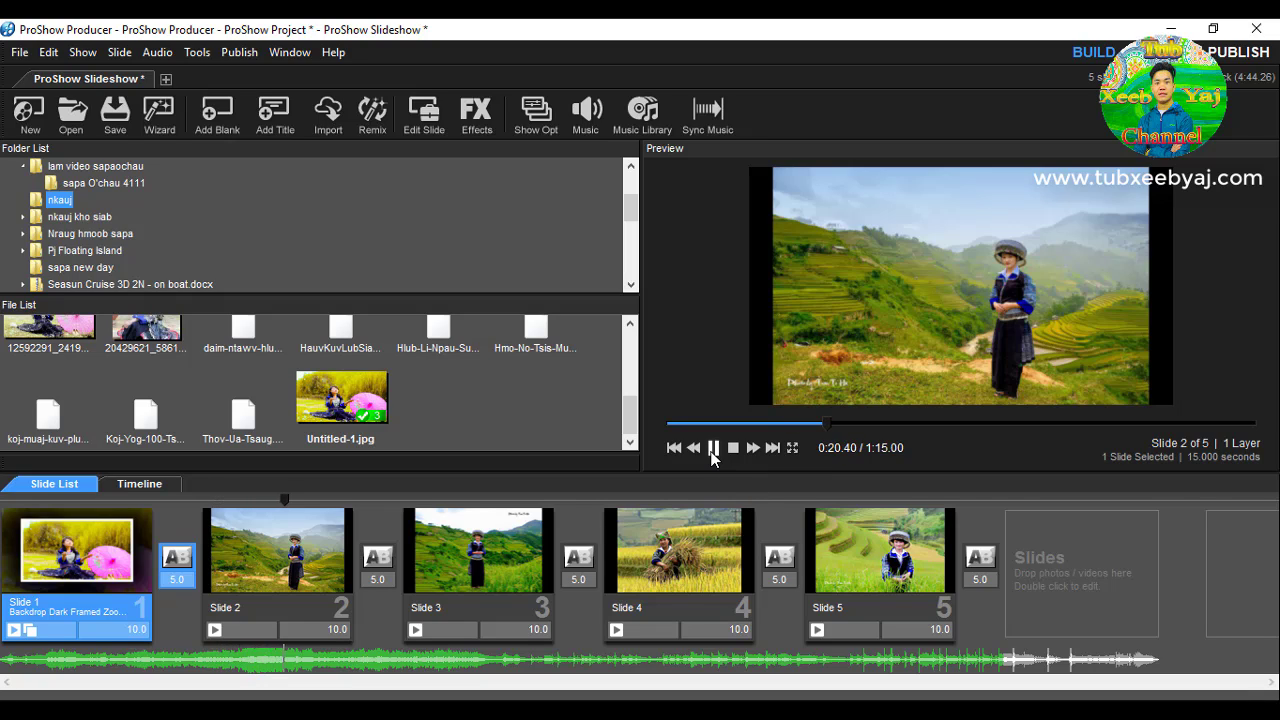
left_click(713, 448)
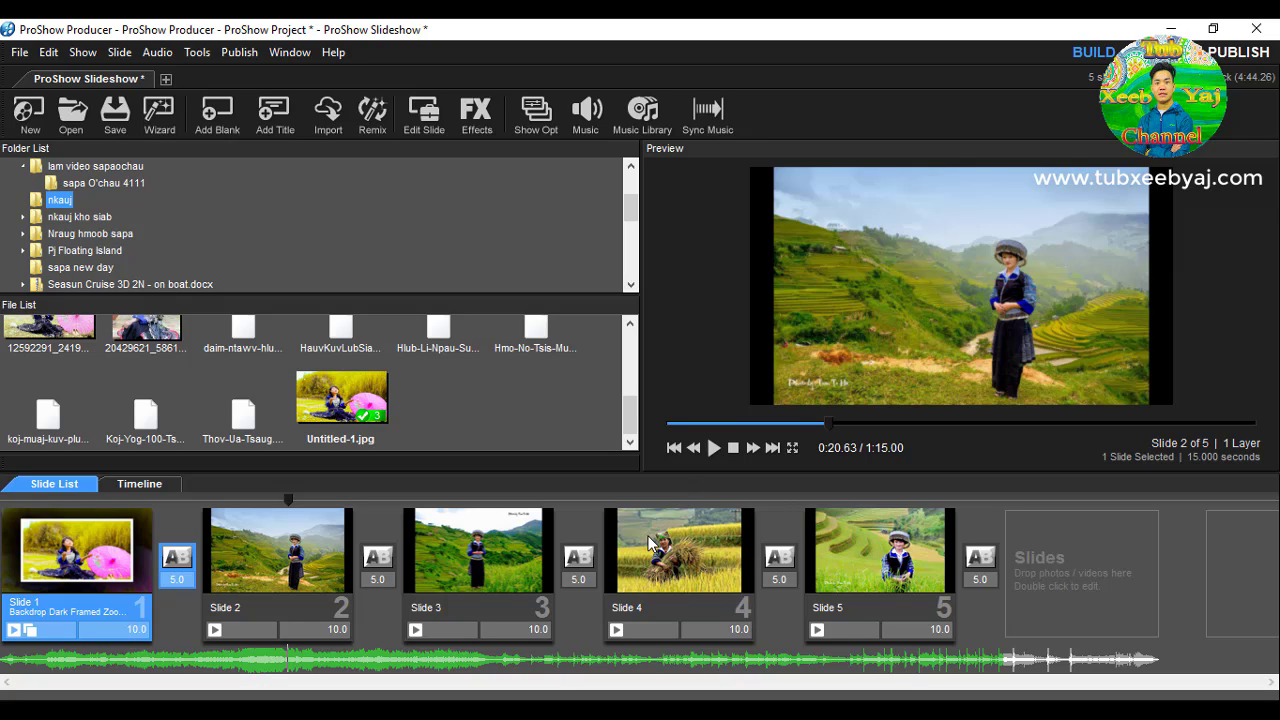
Browse slides 1 to 5 in the slide list, viewing them in the preview and ending on slide 3
left_click(288, 583)
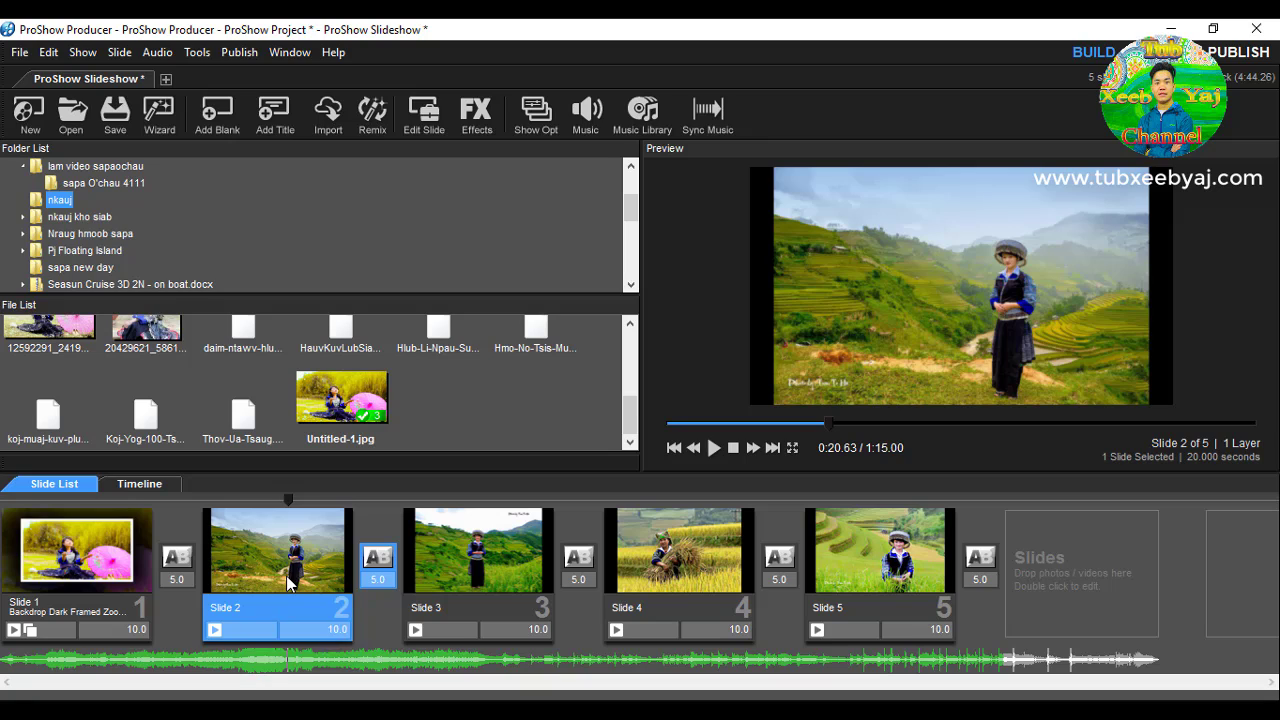
left_click(442, 556)
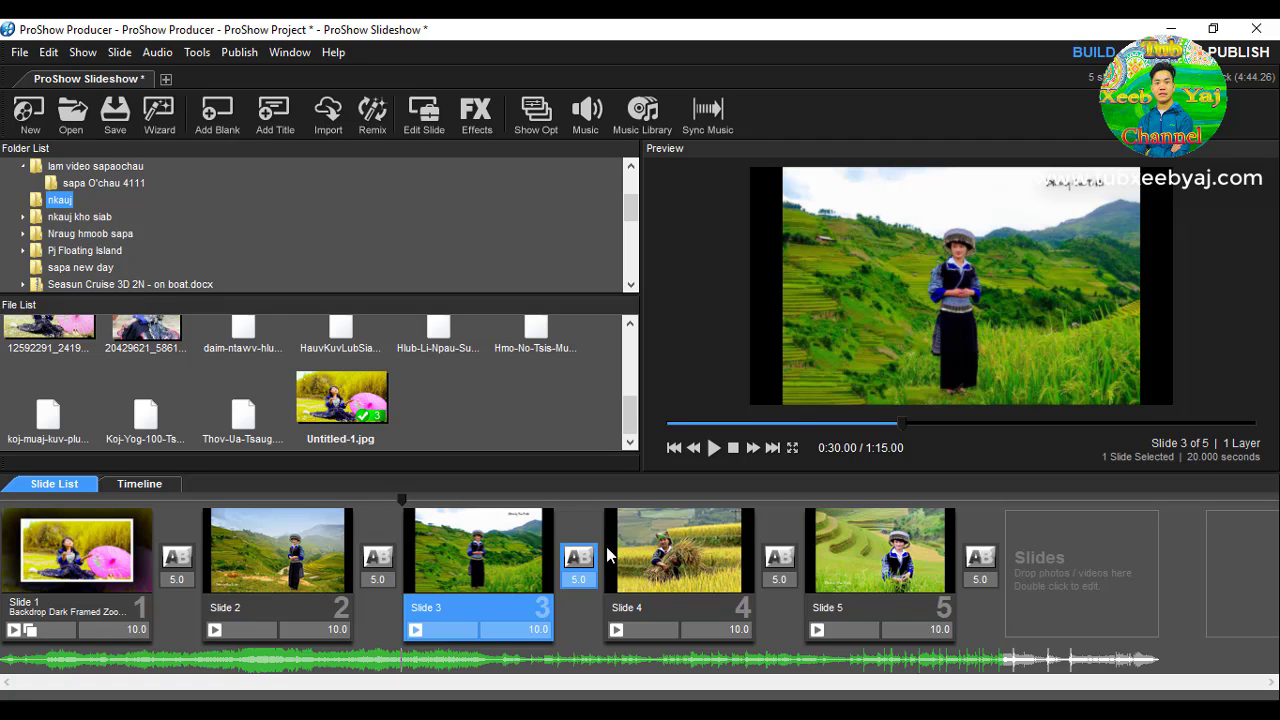
left_click(690, 552)
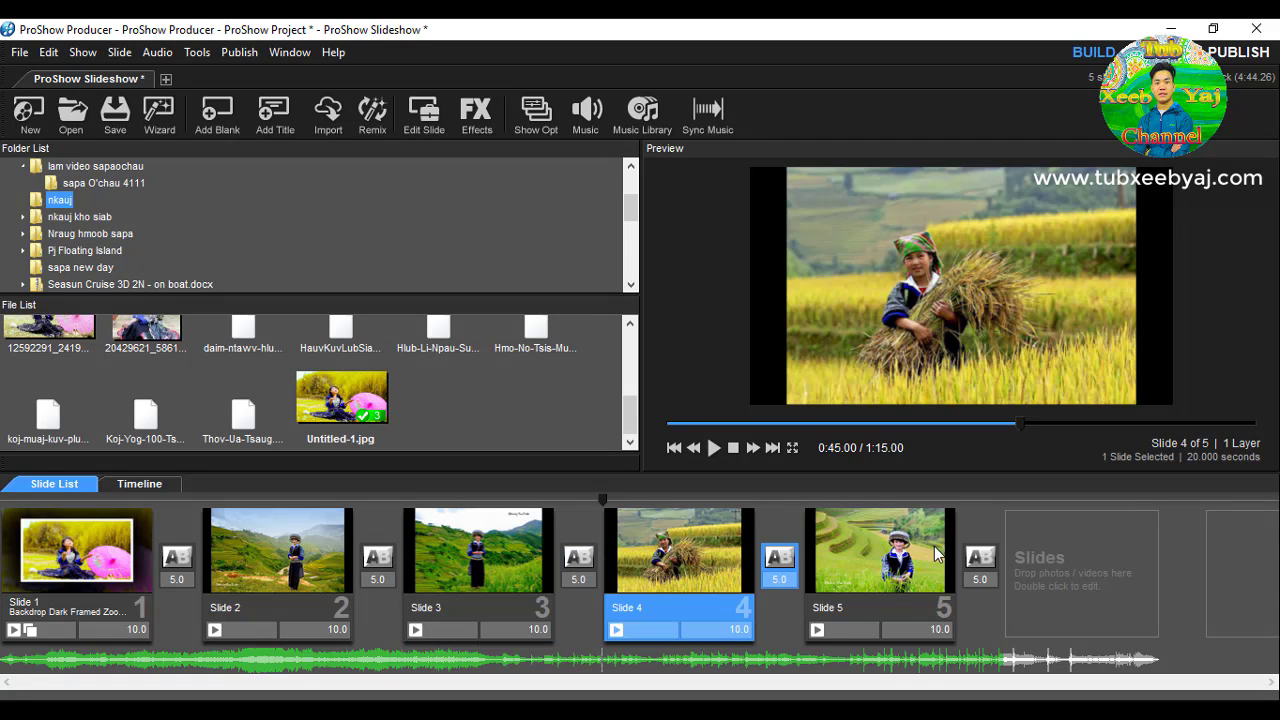
left_click(938, 554)
left_click(700, 544)
left_click(467, 553)
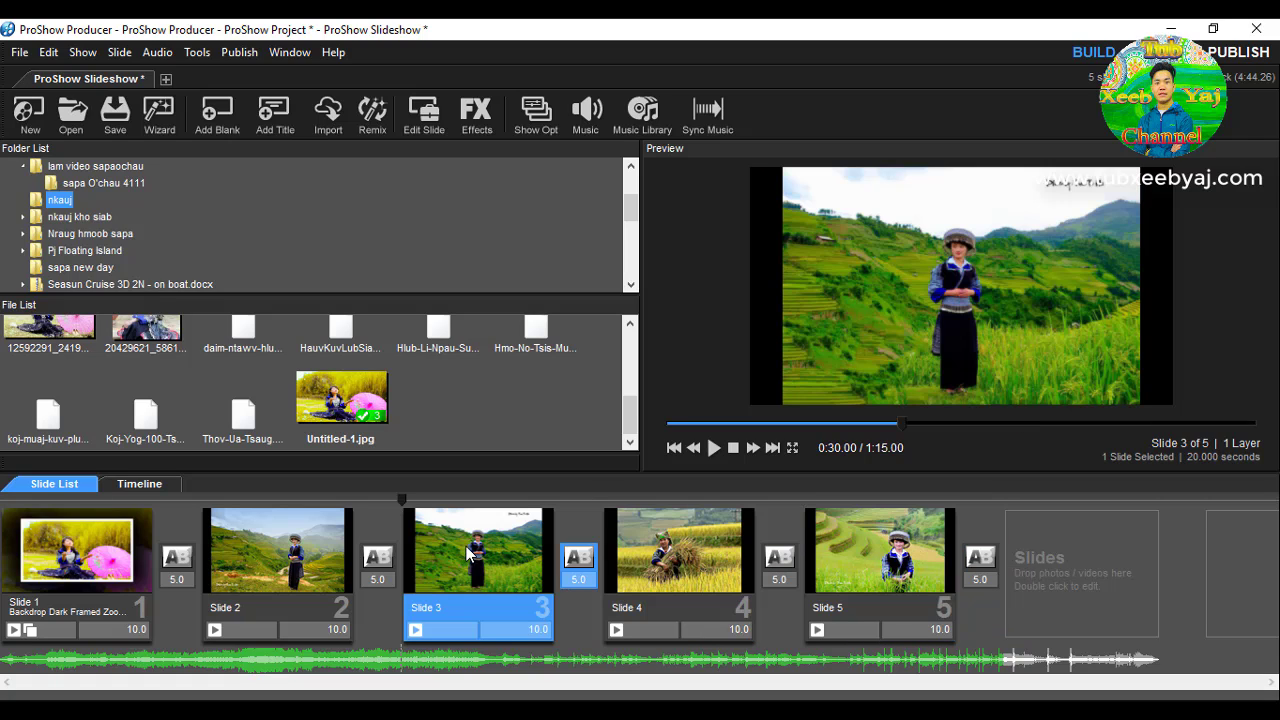
left_click(250, 546)
left_click(64, 552)
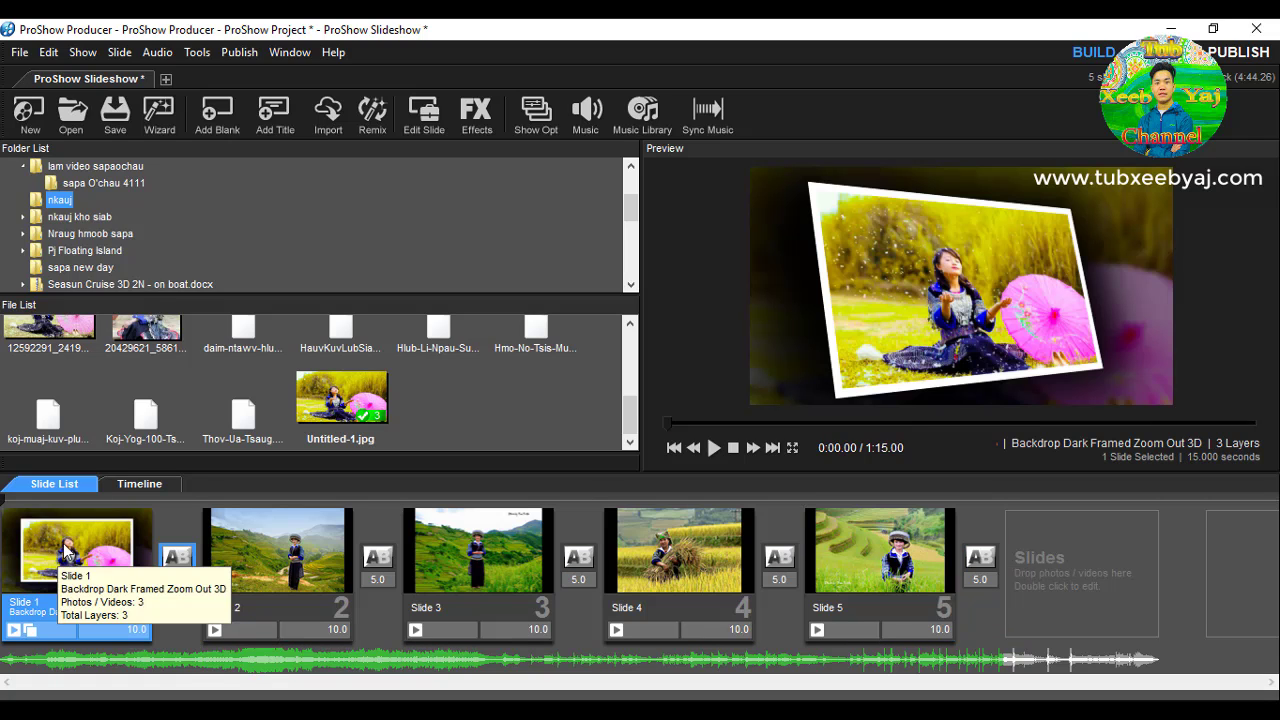
left_click(667, 558)
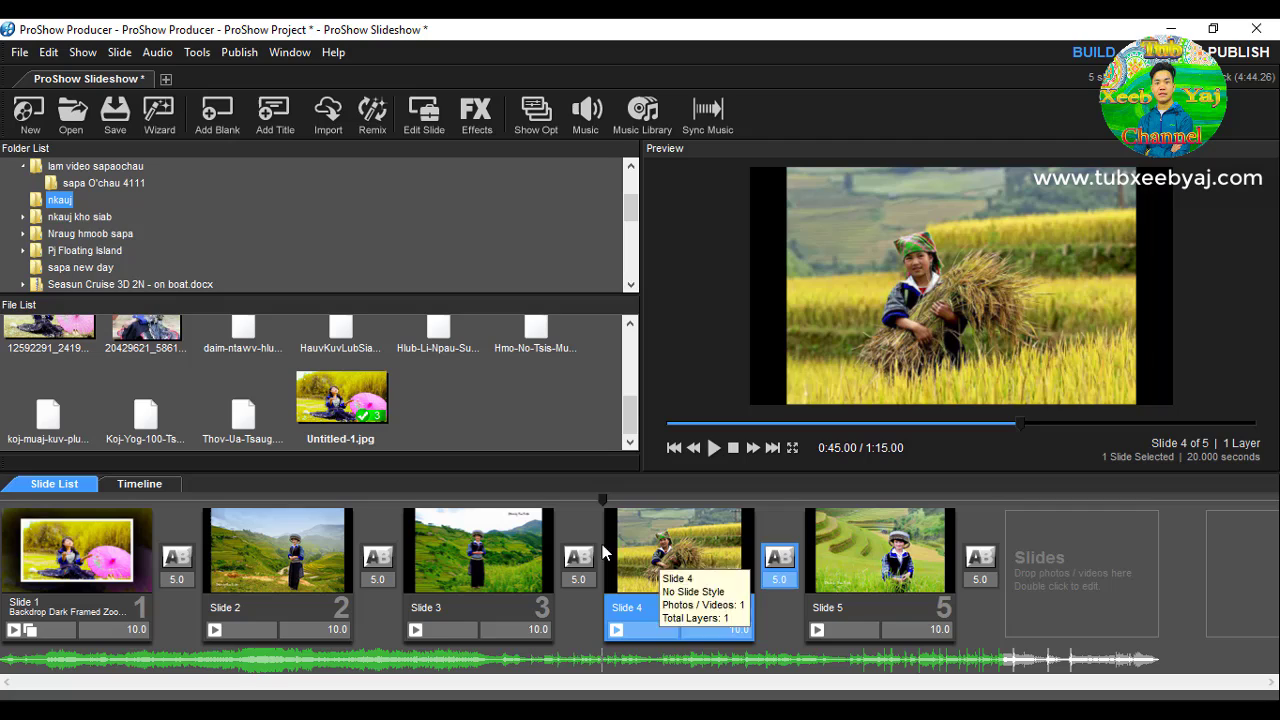
left_click(487, 553)
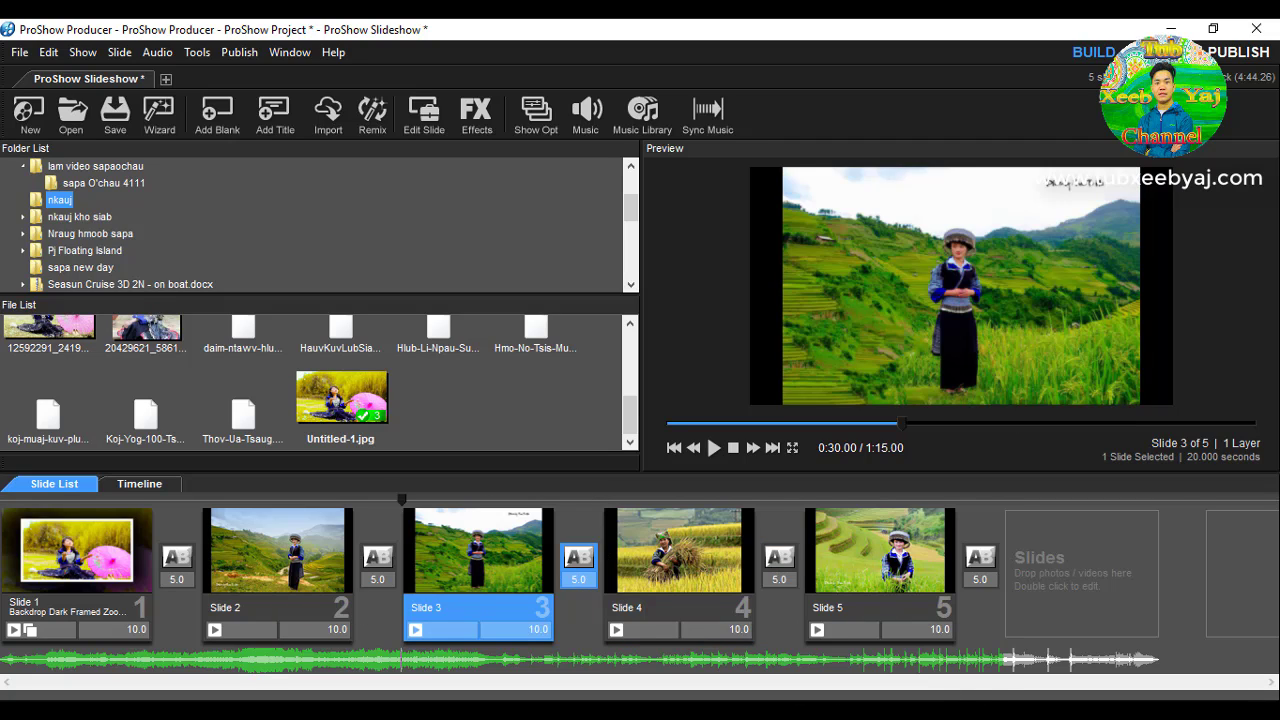
mouse_move(900, 668)
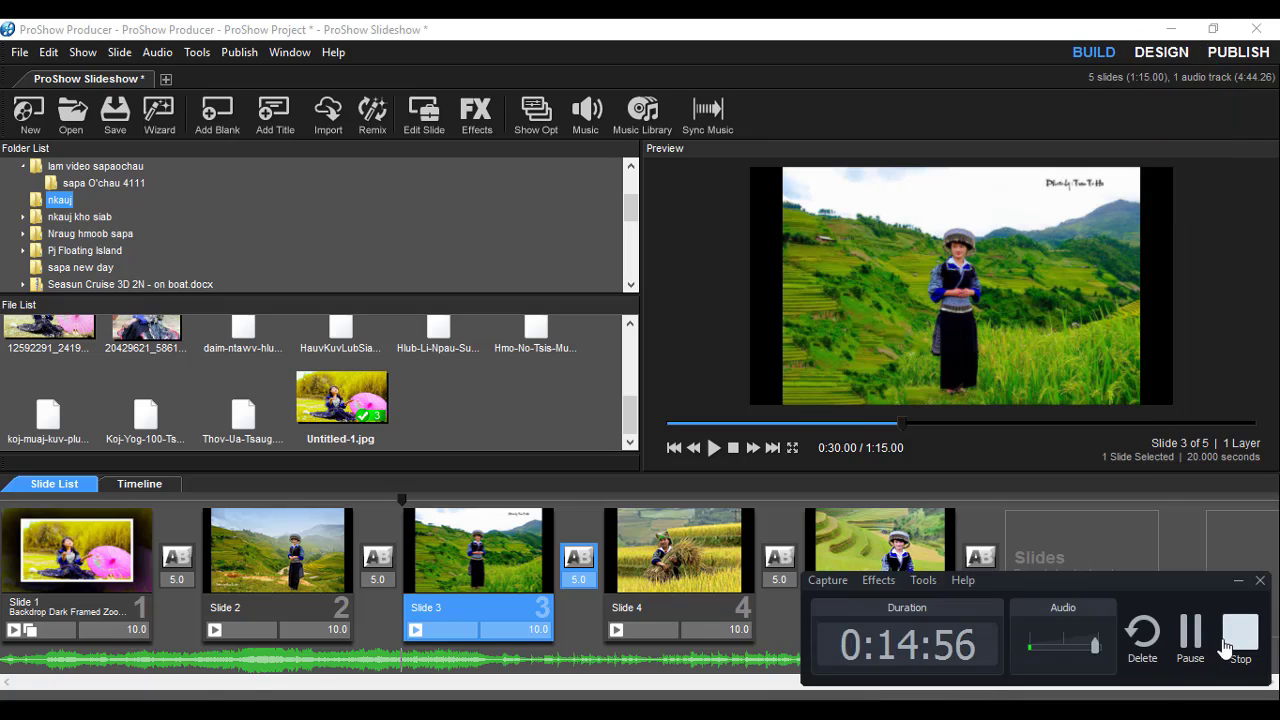